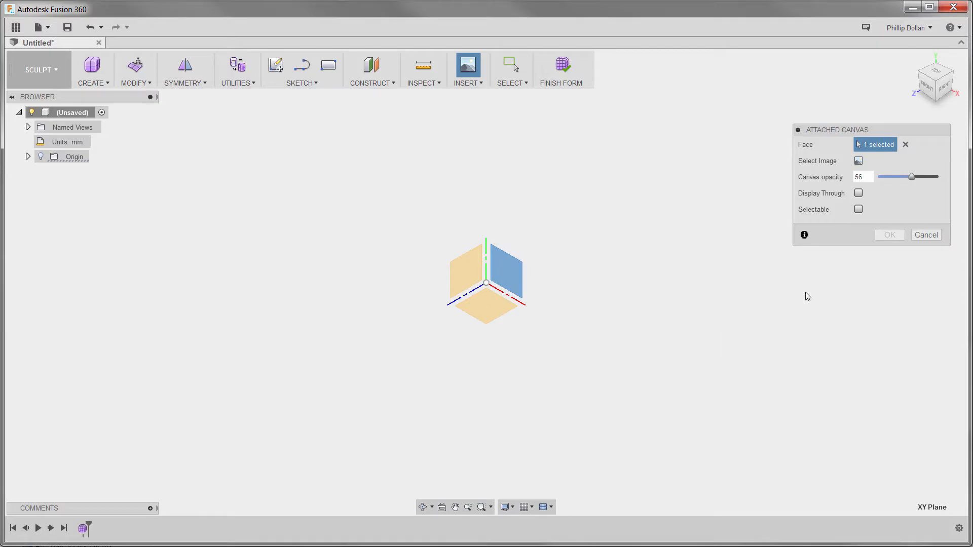
Step: Attach the HandleGrip image as a canvas on the XY plane, scaled in-plane to about 4.29 with Display Through enabled
left_click(858, 162)
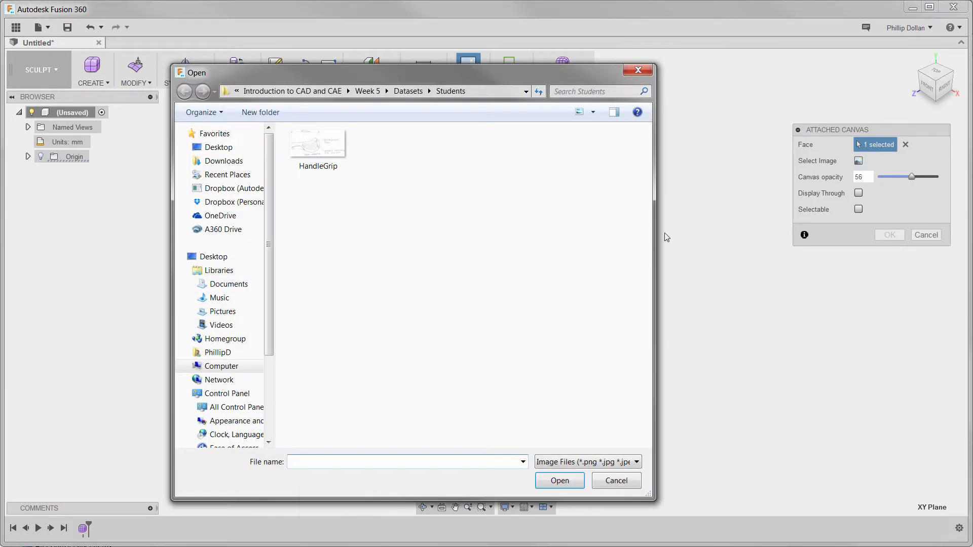
left_click(326, 146)
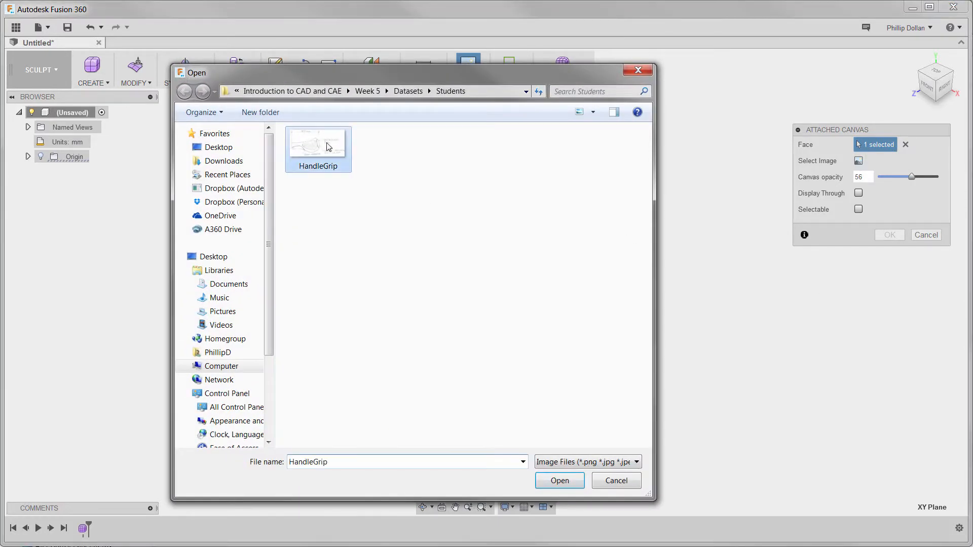
left_click(554, 481)
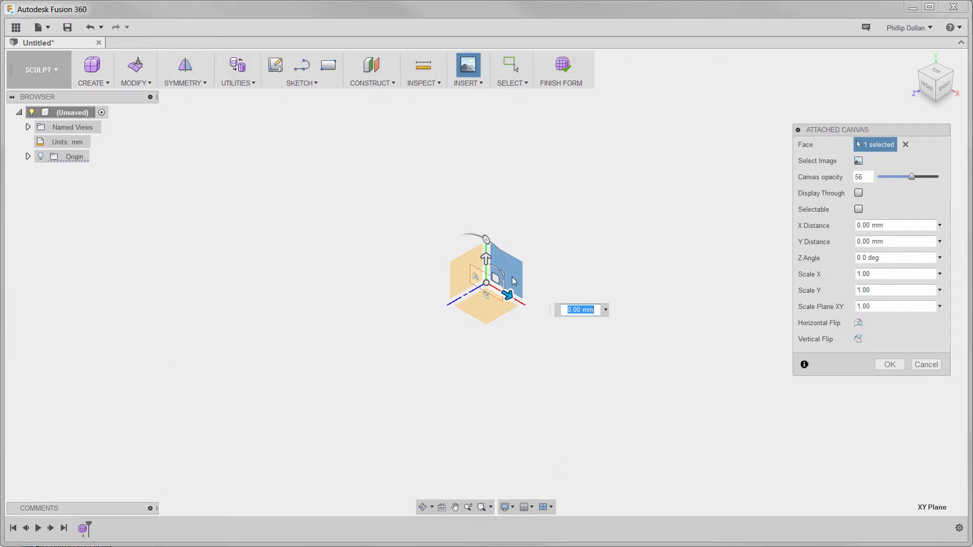
left_click_drag(499, 275, 662, 204)
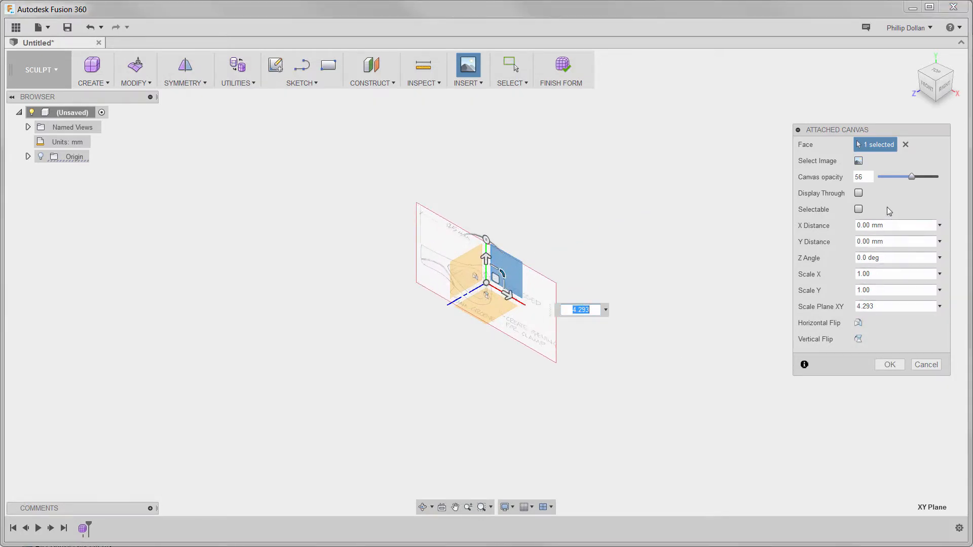
left_click(866, 178)
left_click(859, 193)
left_click(890, 365)
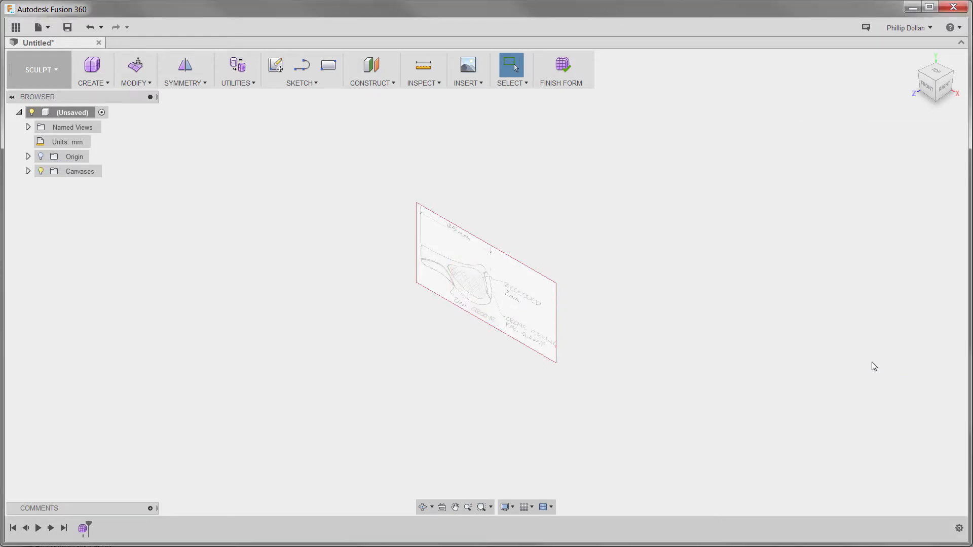
Step: Calibrate the HandleGrip canvas to 125 mm between the two horizontal ends of the sketched handle
left_click(927, 85)
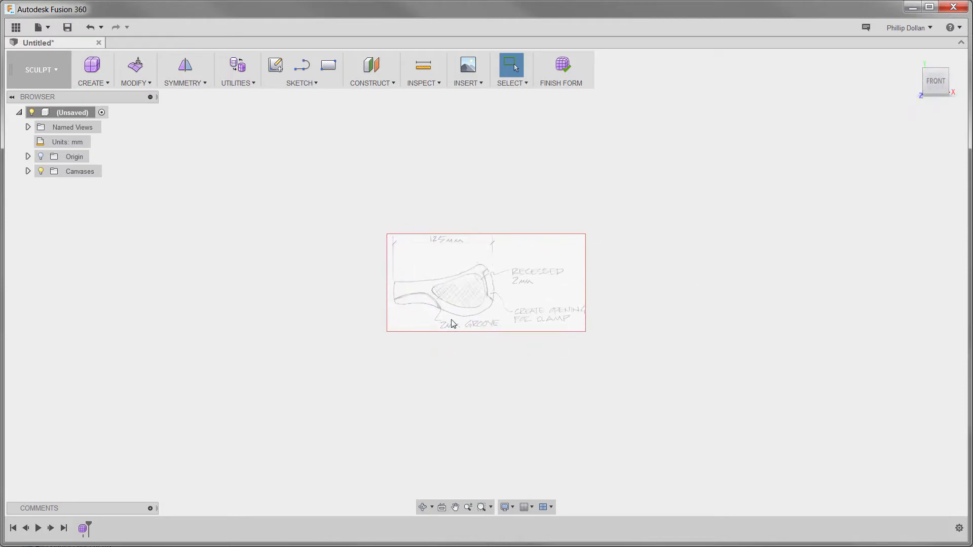
scroll(452, 324, "up", 5)
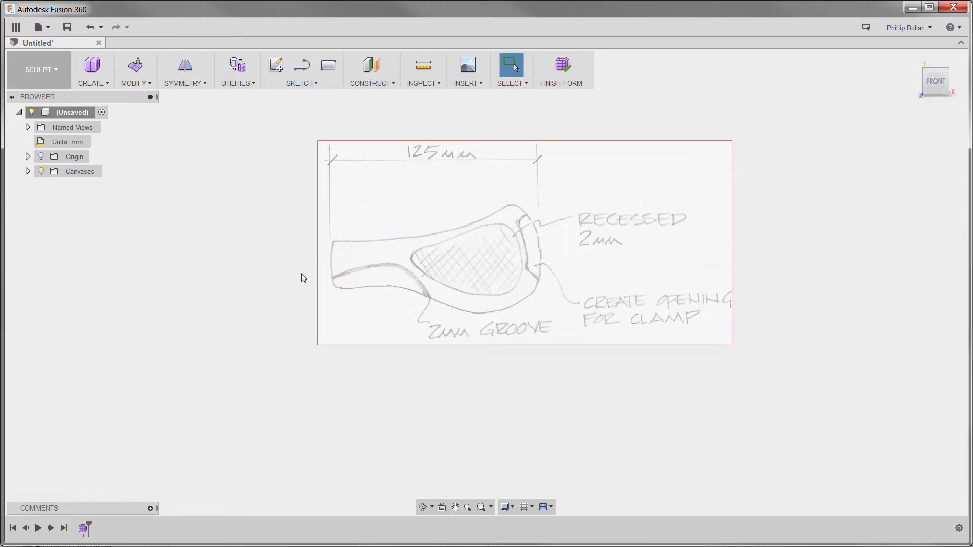
left_click(27, 171)
right_click(79, 186)
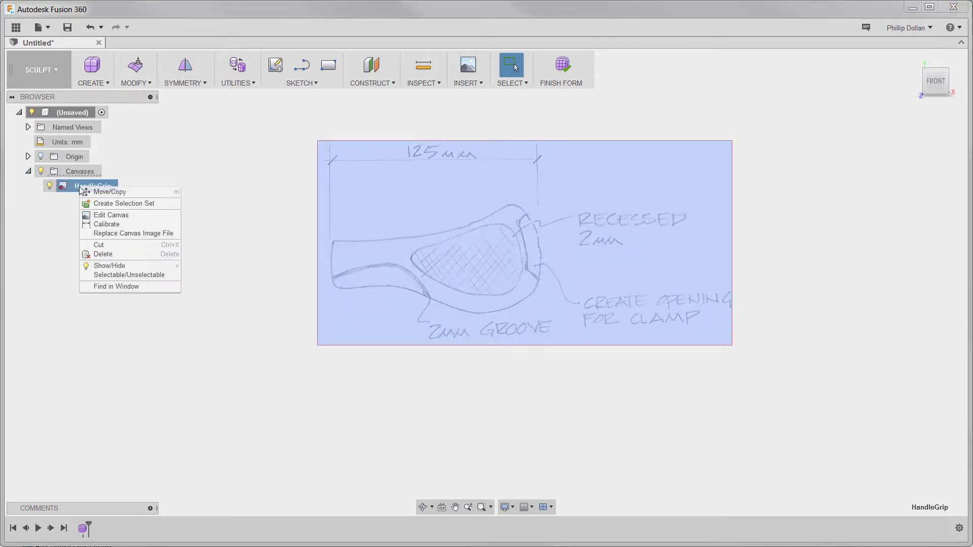
left_click(107, 224)
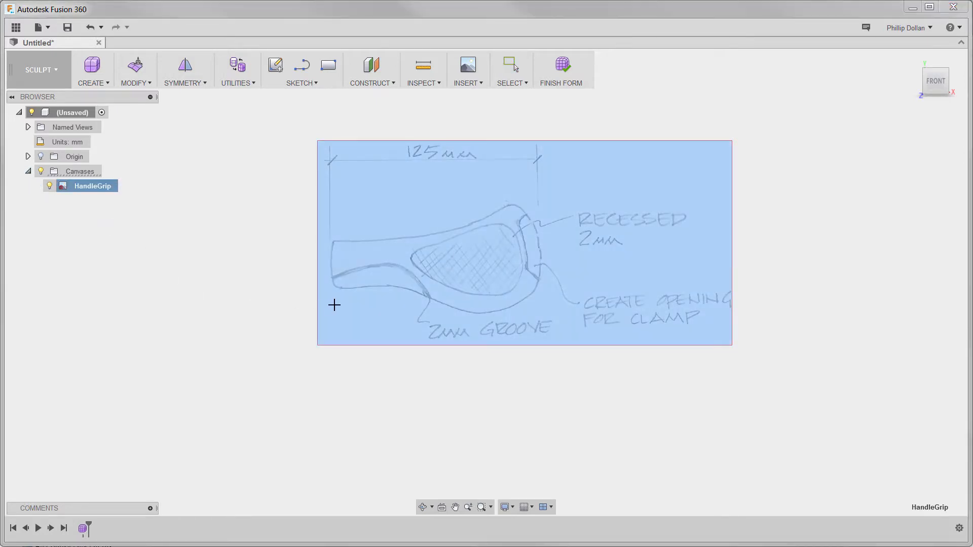
left_click(329, 264)
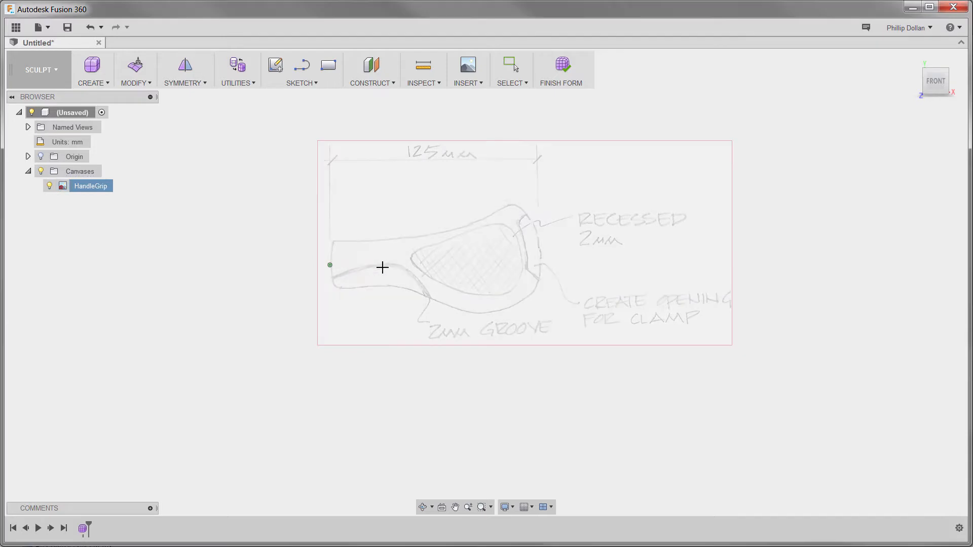
left_click(541, 260)
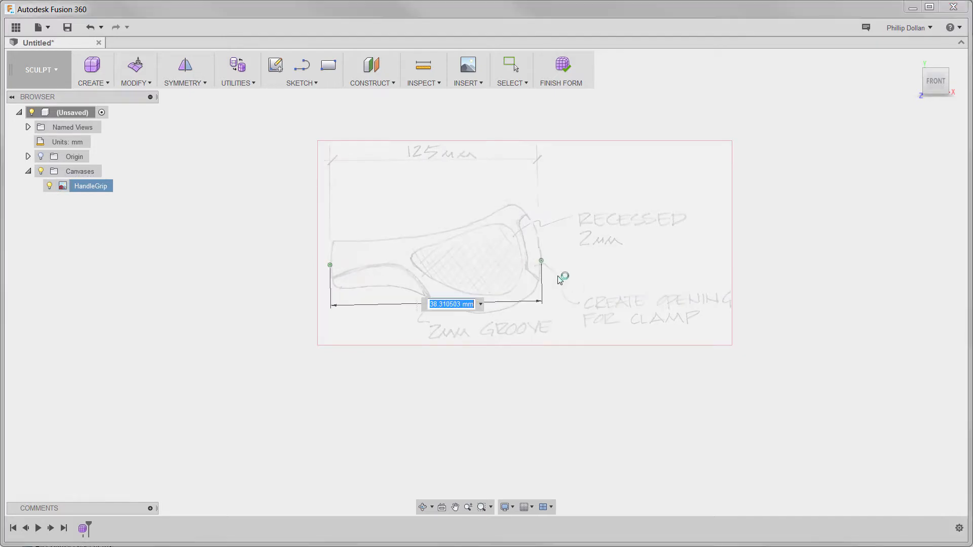
type("125")
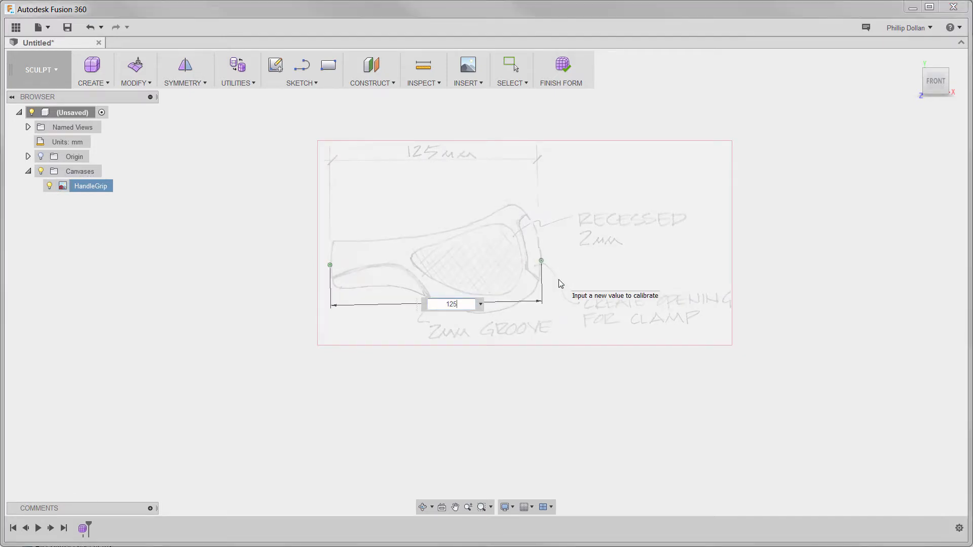
key("Return")
Step: Create a T-Spline cylinder centred on the origin facing the right view, 30 mm in diameter and about -114.66 mm high along the handle
scroll(584, 332, "down", 4)
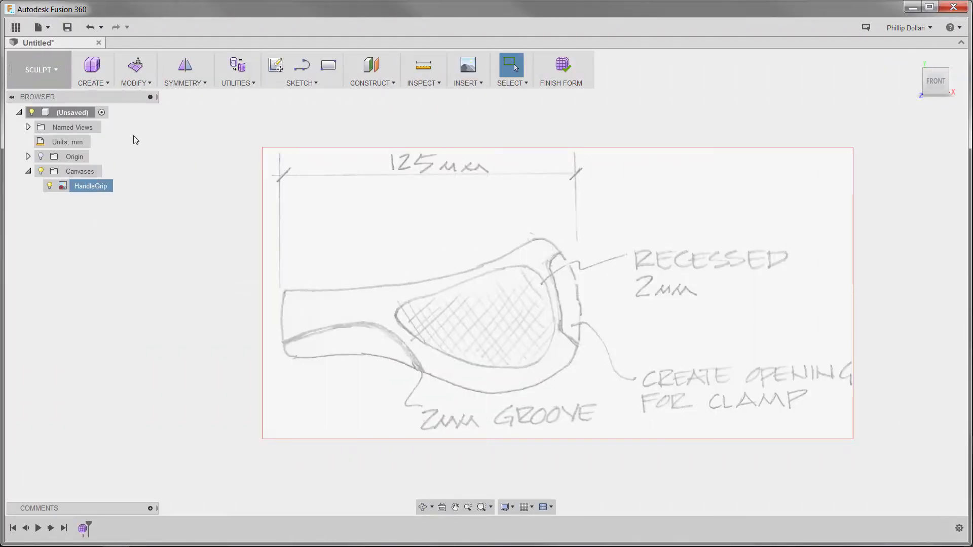
left_click(102, 84)
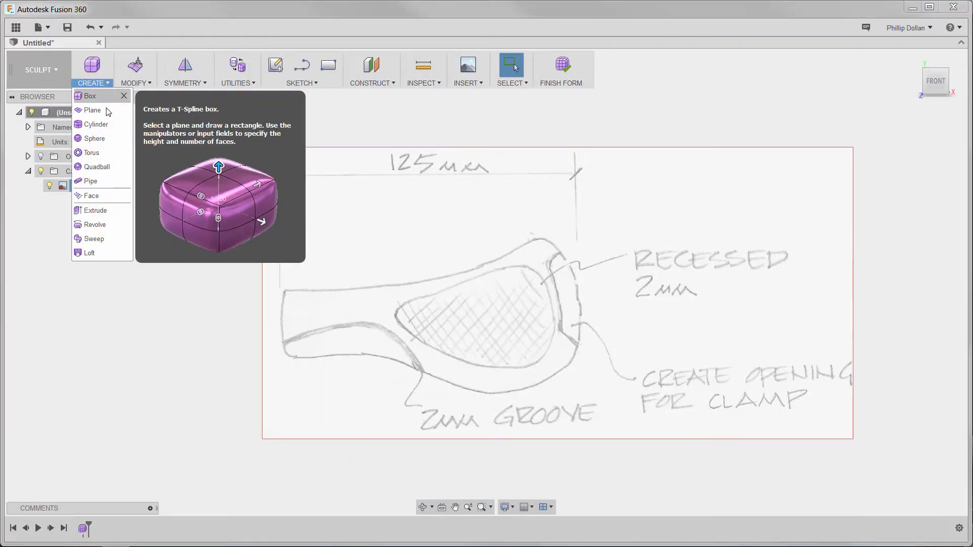
left_click(96, 124)
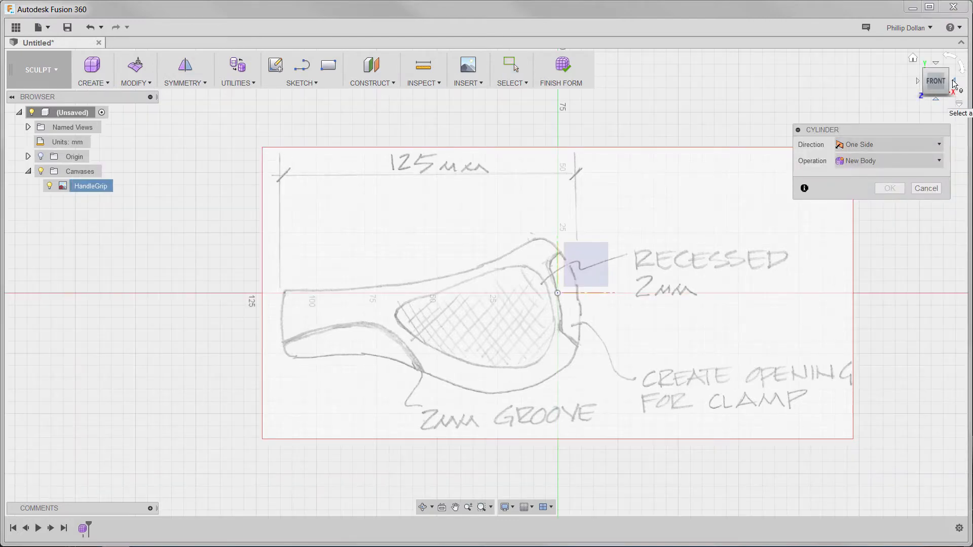
left_click(954, 84)
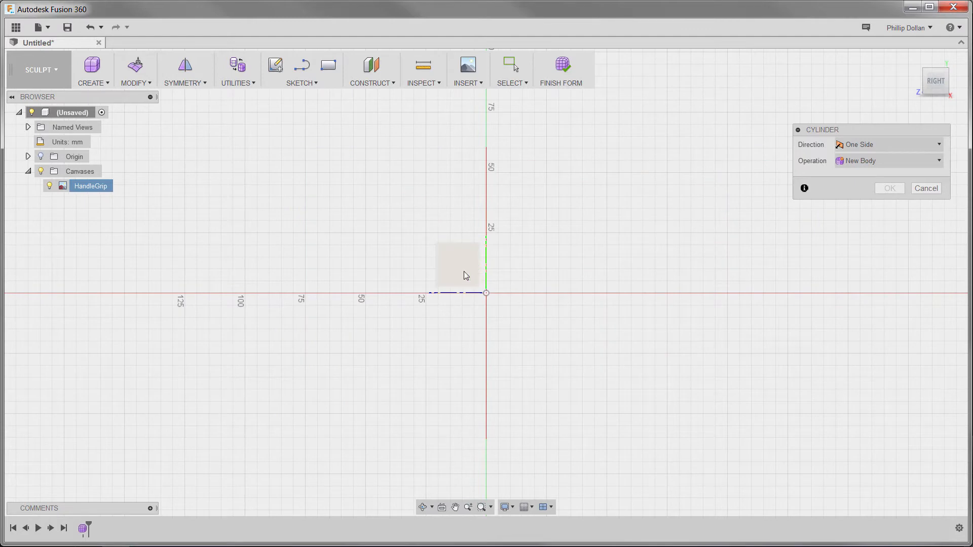
left_click(485, 293)
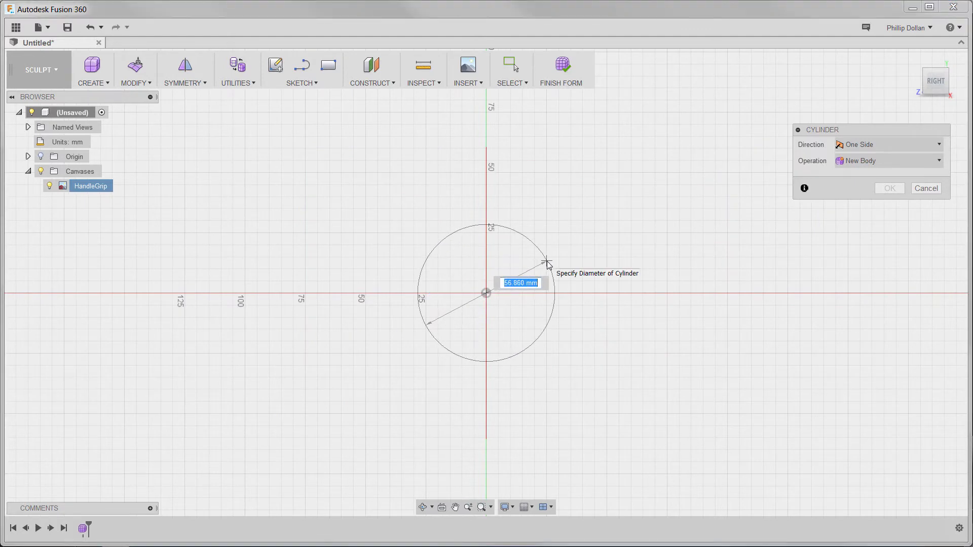
type("30")
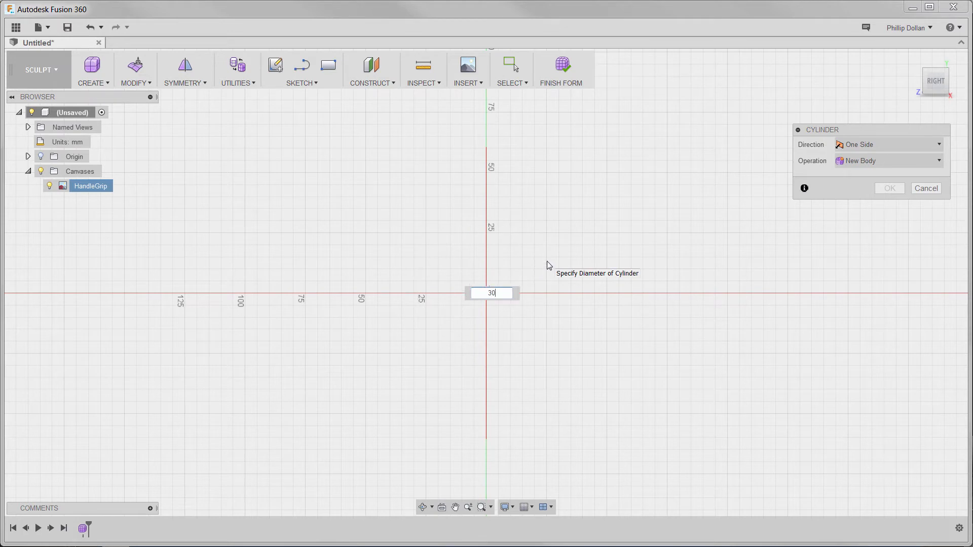
key("Return")
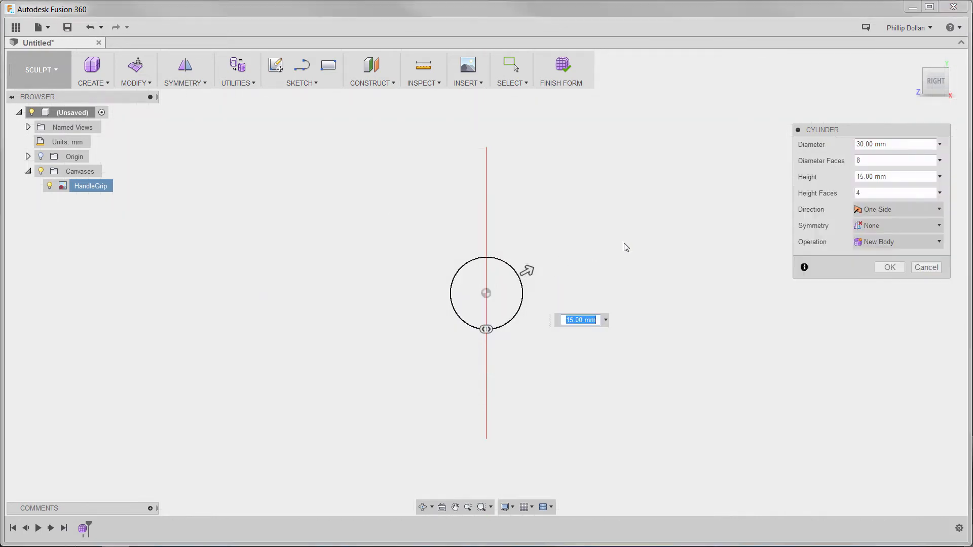
left_click(917, 83)
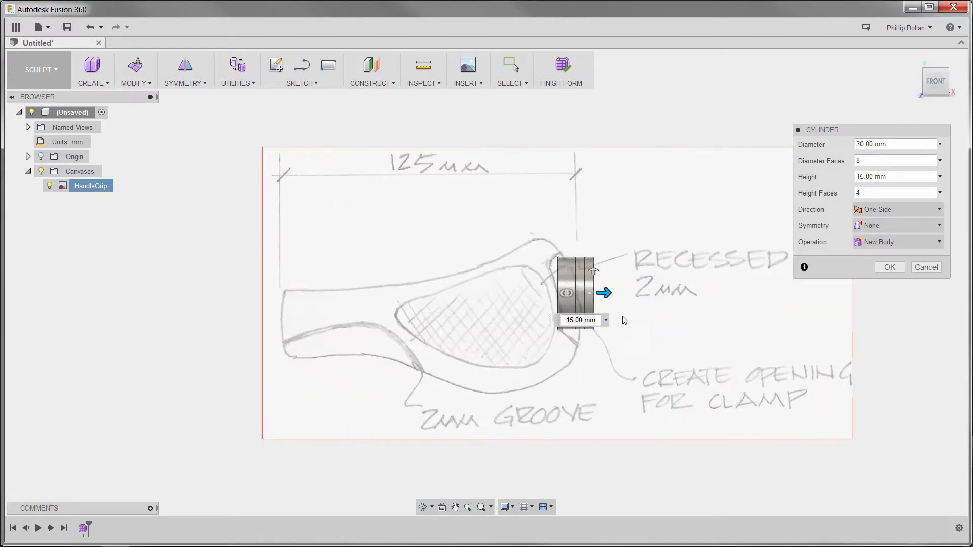
left_click_drag(603, 293, 291, 305)
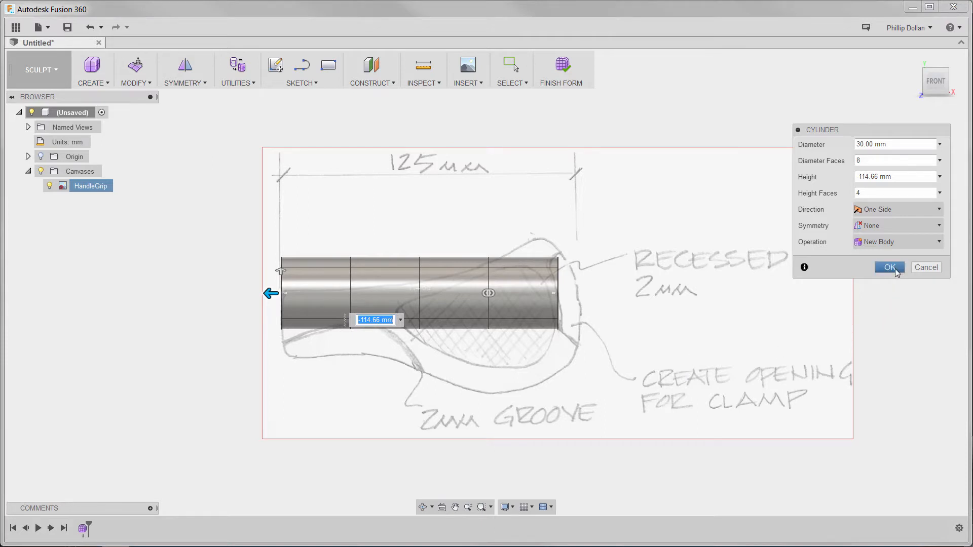
left_click(888, 266)
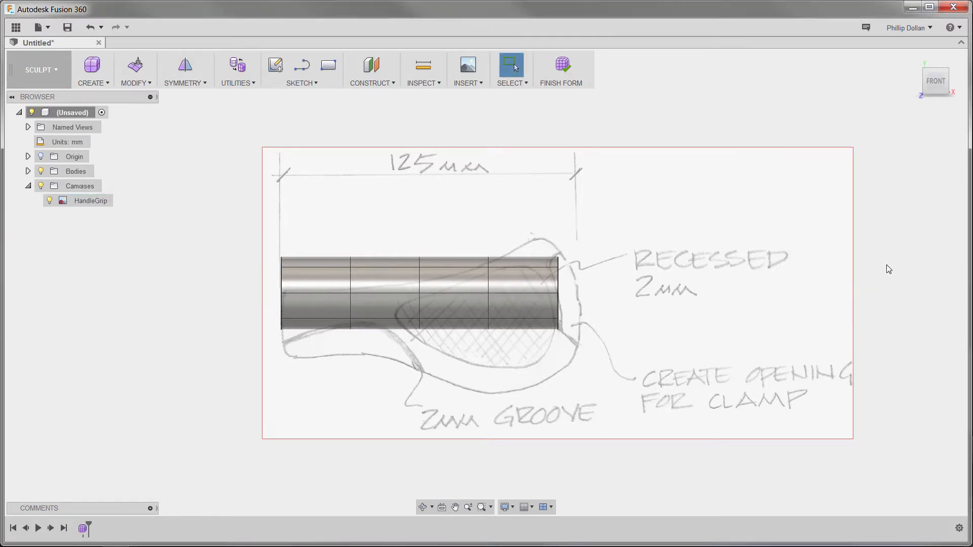
Step: Move the whole cylinder body with Edit Form about 12 mm down and 0.4 mm along X over the sketched handle
left_click(527, 281)
right_click(636, 297)
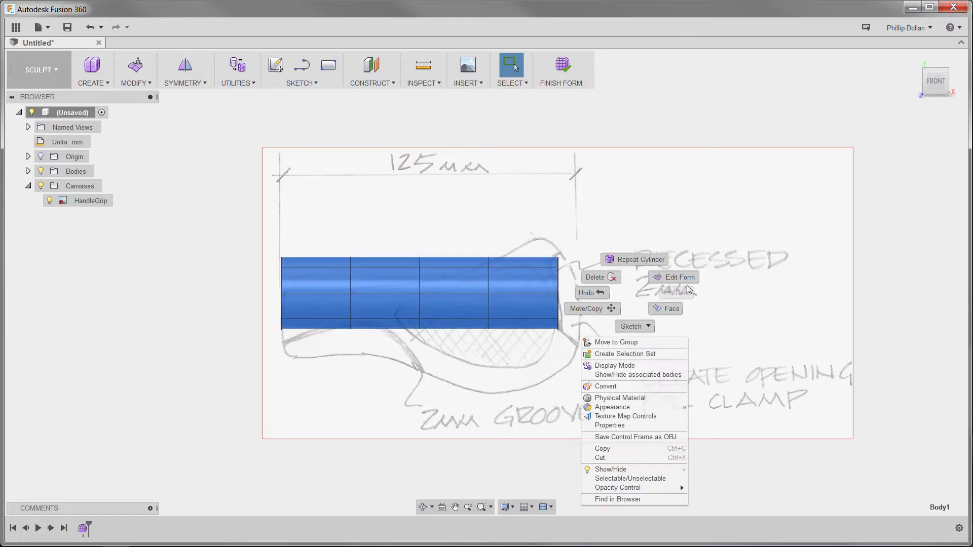
left_click(689, 279)
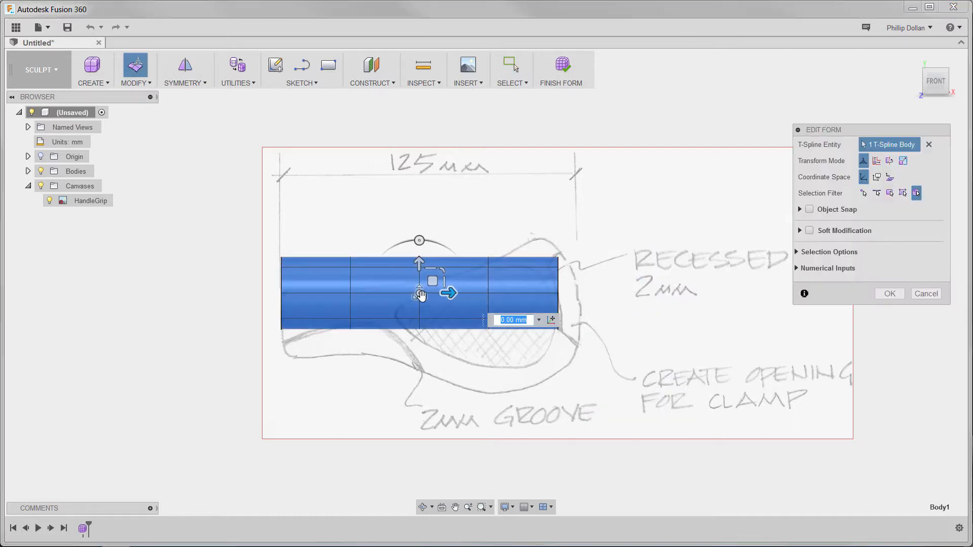
left_click_drag(432, 281, 433, 309)
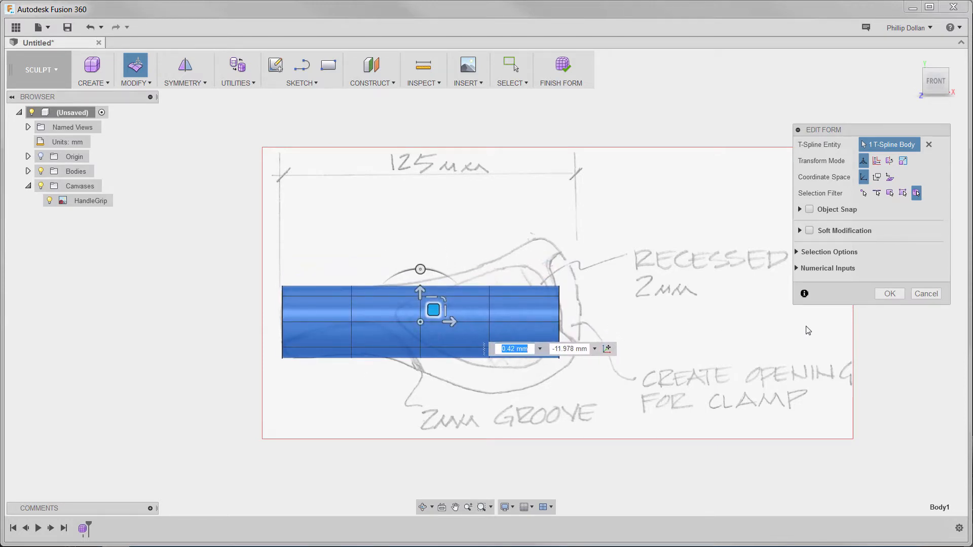
left_click(889, 294)
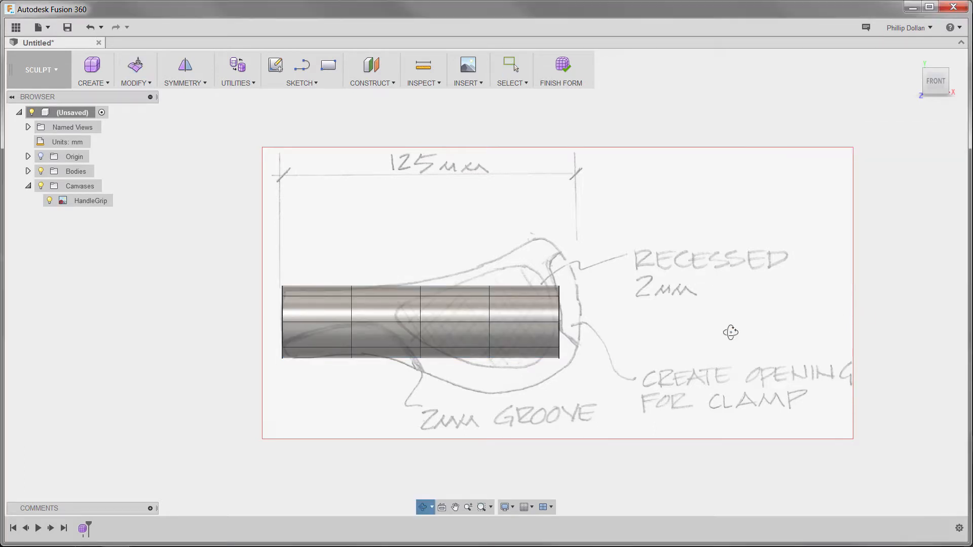
Step: Extend the cylinder toward the clamp side by moving its open end's edge loop about 9.46 mm along X
middle_click_drag(730, 330, 653, 370, "shift")
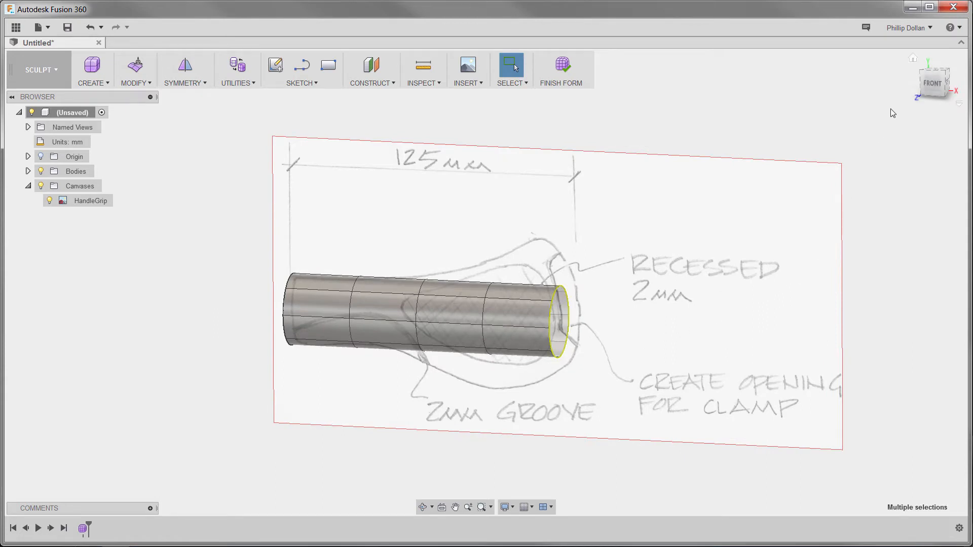
left_click(932, 84)
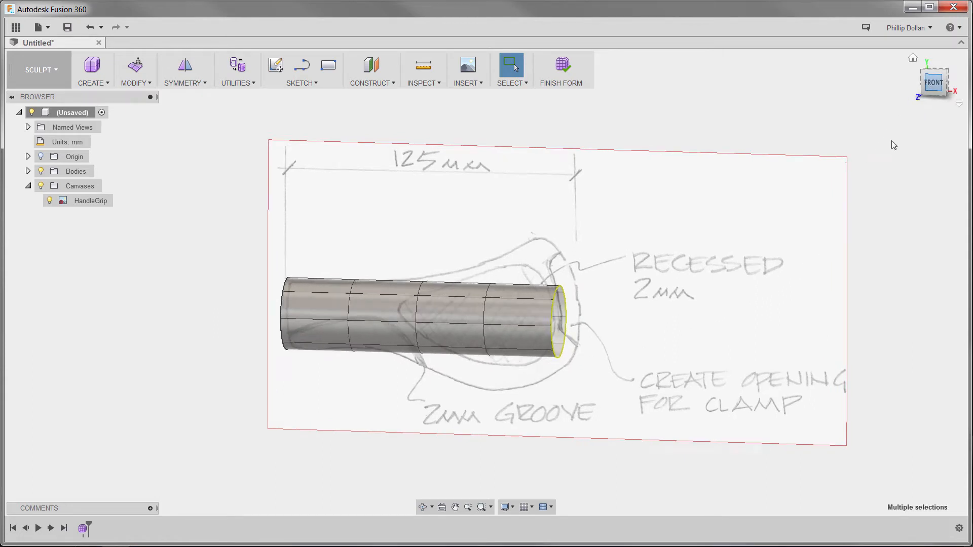
right_click(704, 289)
left_click(742, 269)
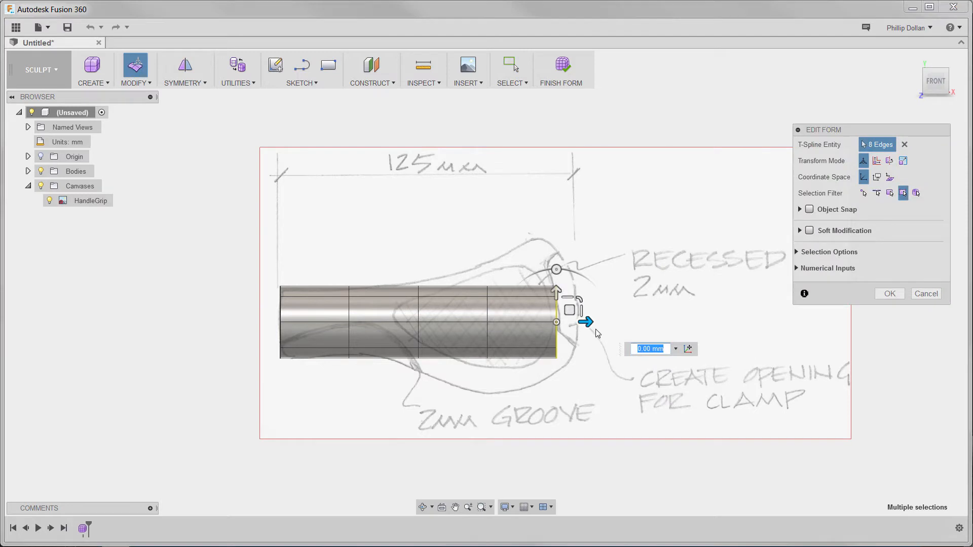
left_click_drag(586, 322, 612, 322)
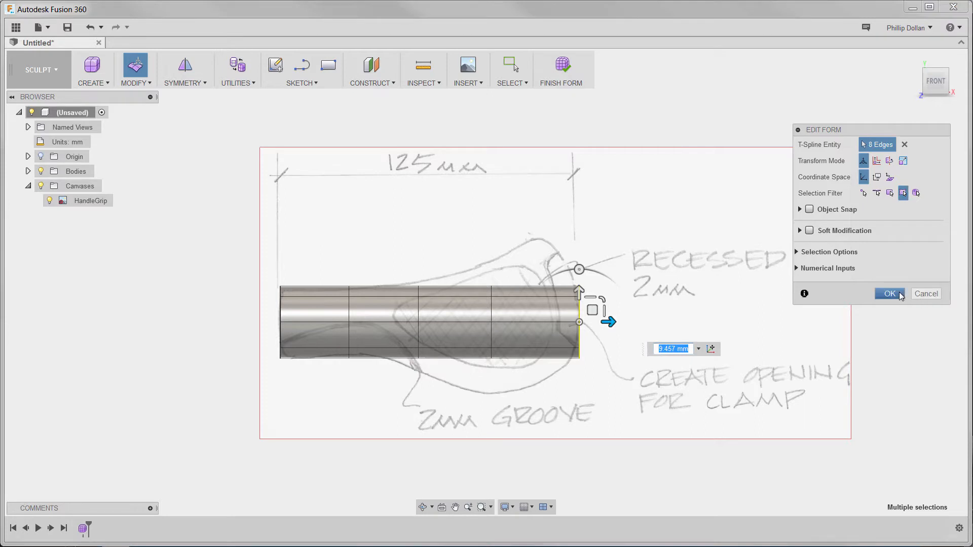
left_click(890, 294)
Step: Apply internal mirror symmetry to the cylinder using the two adjacent top faces at its clamp end
middle_click_drag(879, 285, 865, 305)
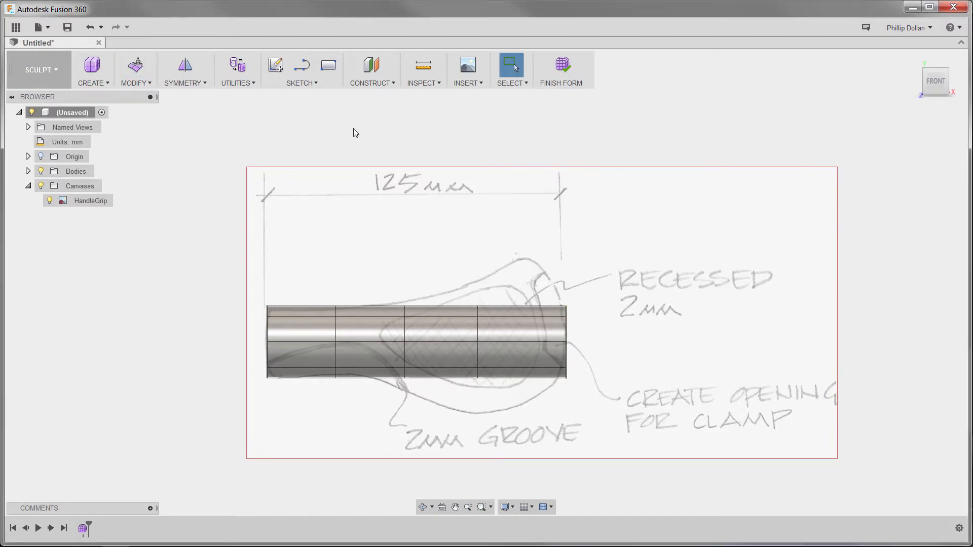
left_click(195, 83)
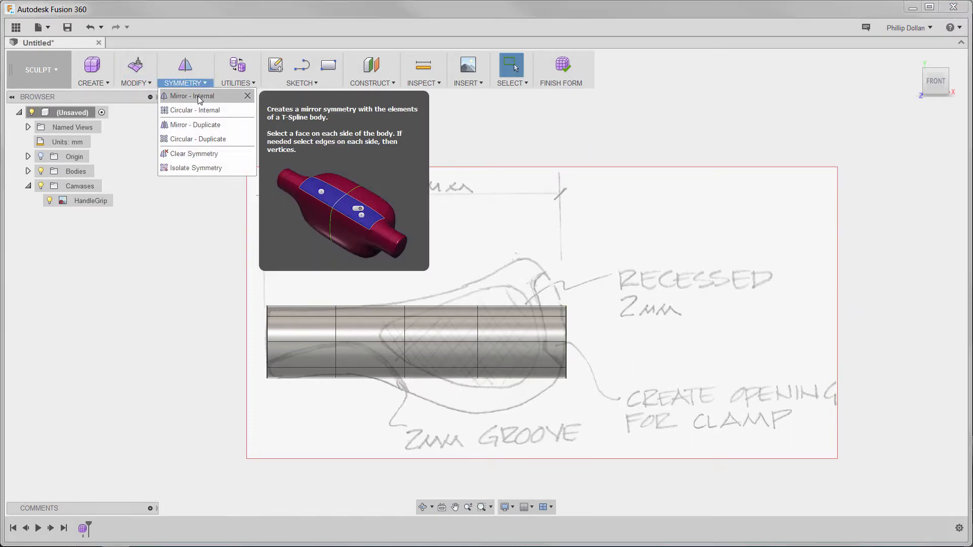
left_click(197, 96)
middle_click_drag(509, 227, 516, 311, "shift")
left_click(516, 312)
left_click(529, 305)
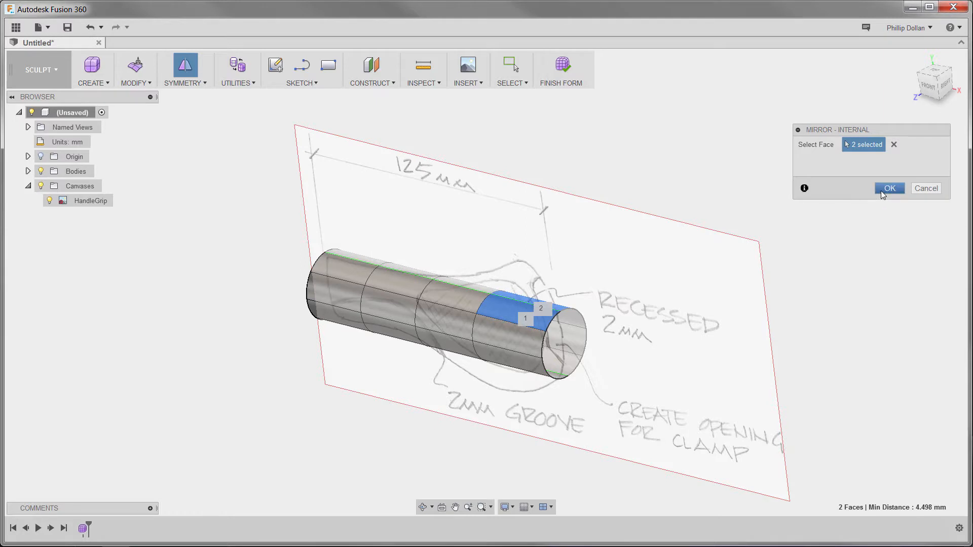
left_click(883, 192)
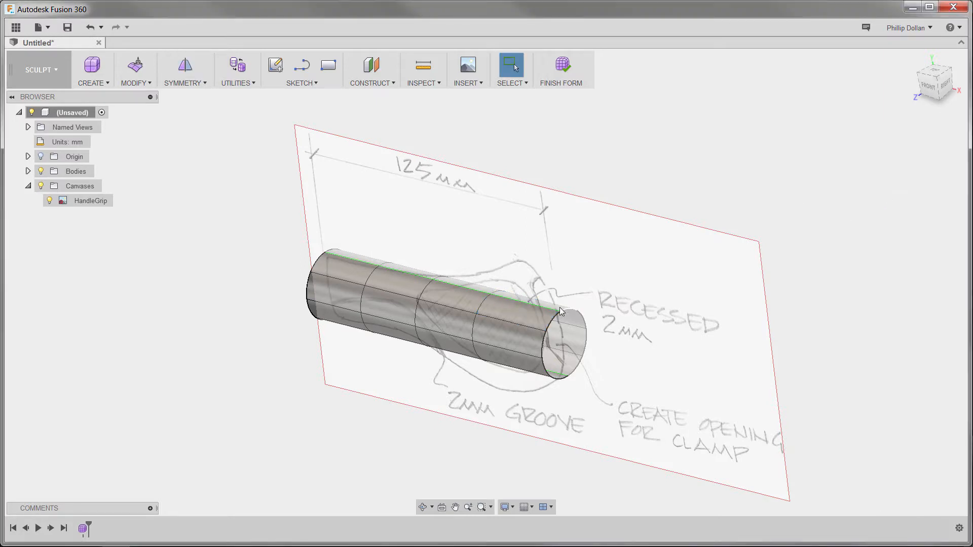
left_click(928, 91)
middle_click_drag(632, 363, 718, 254)
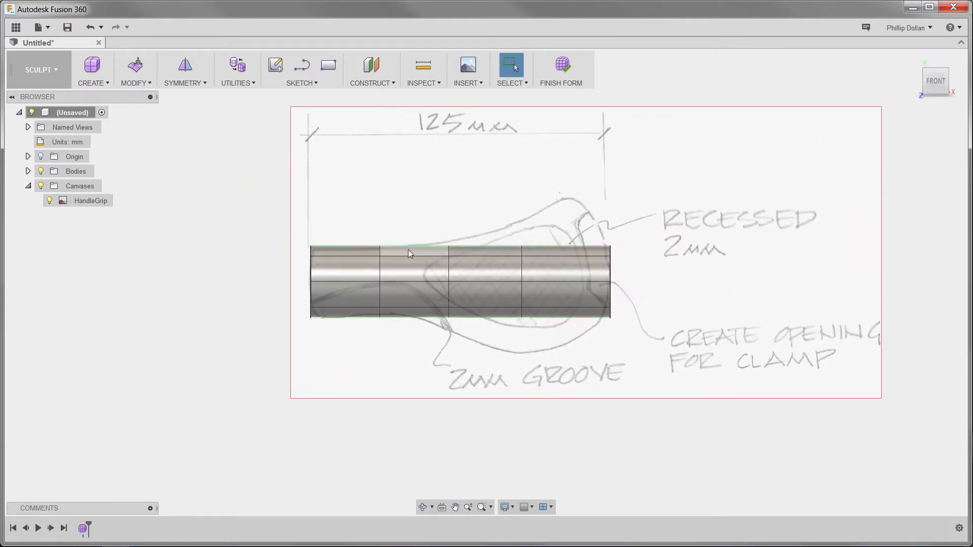
Step: Use Edit Form to rotate the two upper clamp-side faces 15° and move them about 9.43 mm up and -0.62 mm along X
scroll(472, 252, "up", 5)
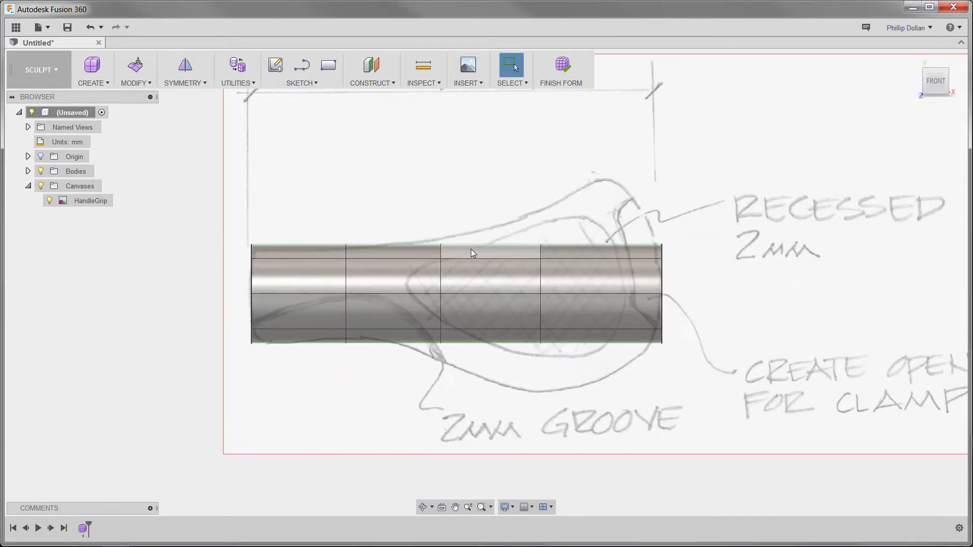
left_click(475, 253)
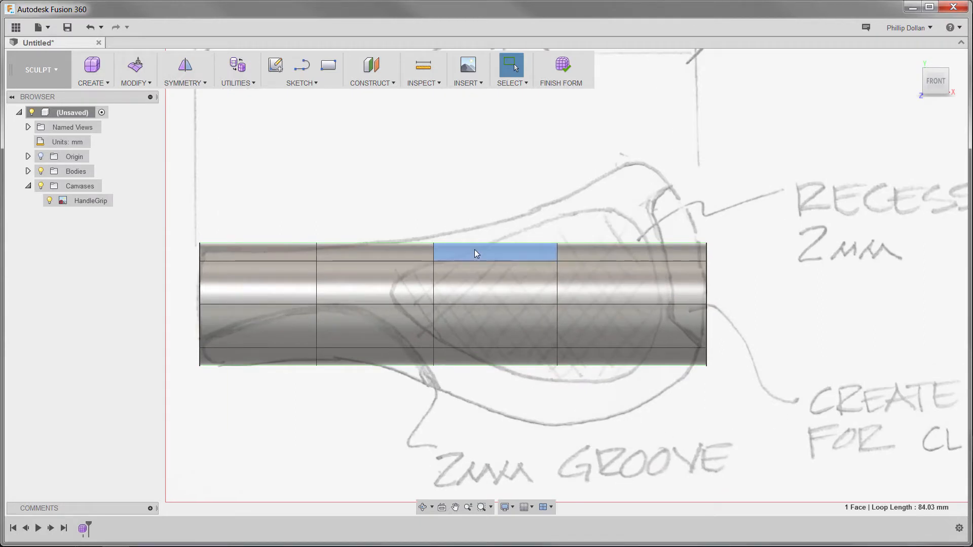
left_click(640, 254, "shift")
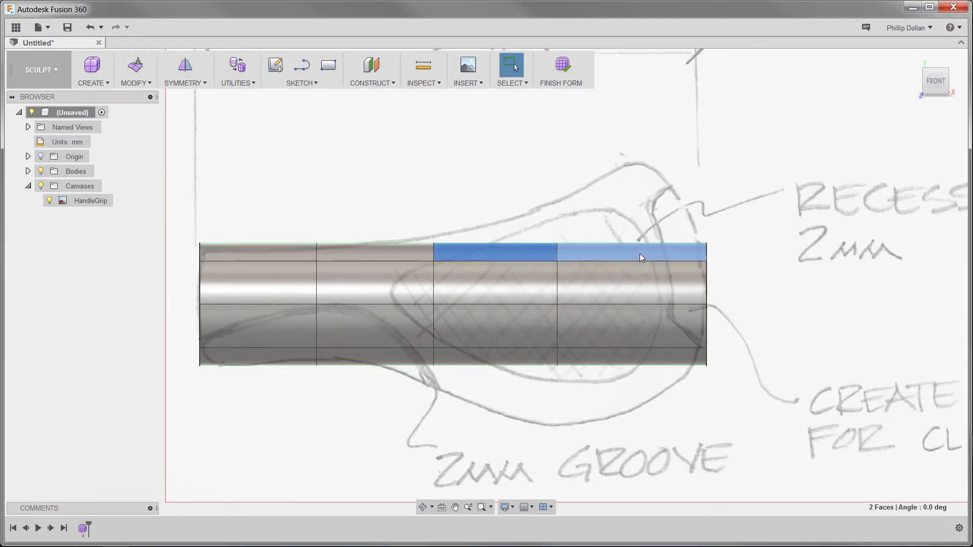
right_click(639, 253)
left_click(676, 237)
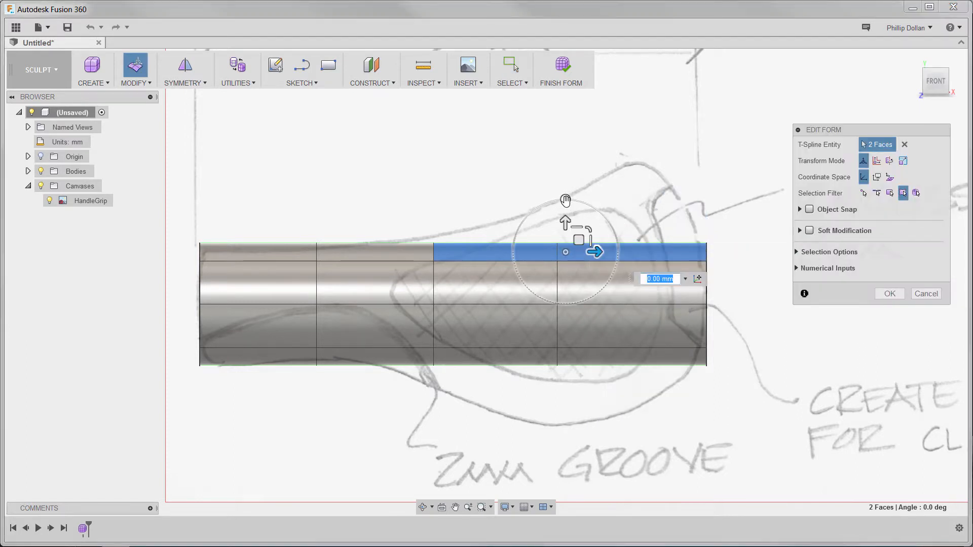
left_click_drag(564, 198, 551, 200)
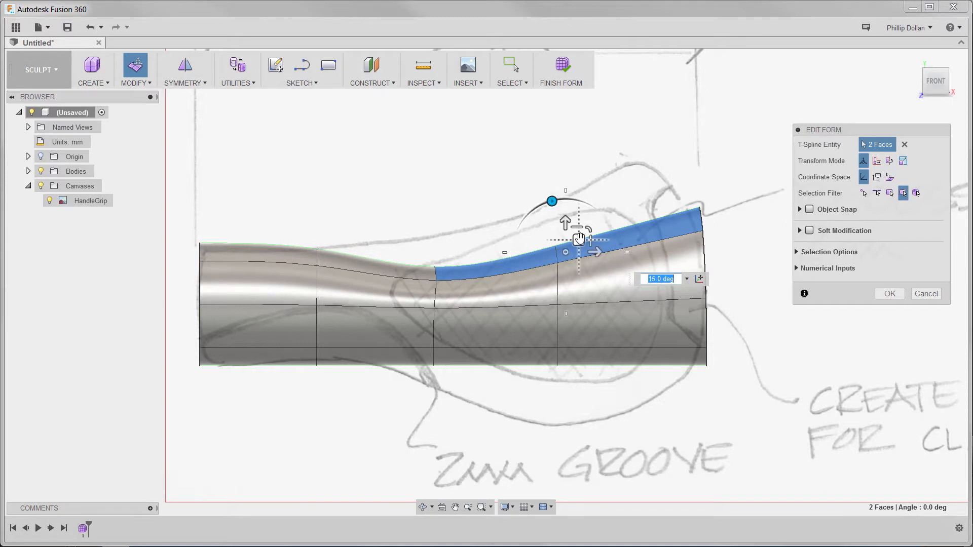
left_click_drag(578, 239, 578, 202)
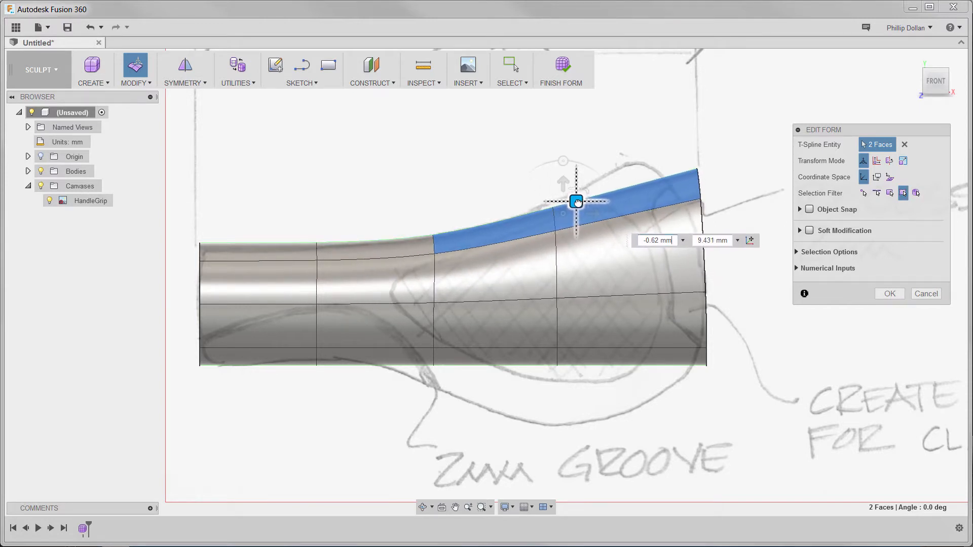
Step: Rotate the single upper face at the clamp end another 15° and raise it along the flared outline
left_click(643, 201)
left_click_drag(626, 148, 614, 157)
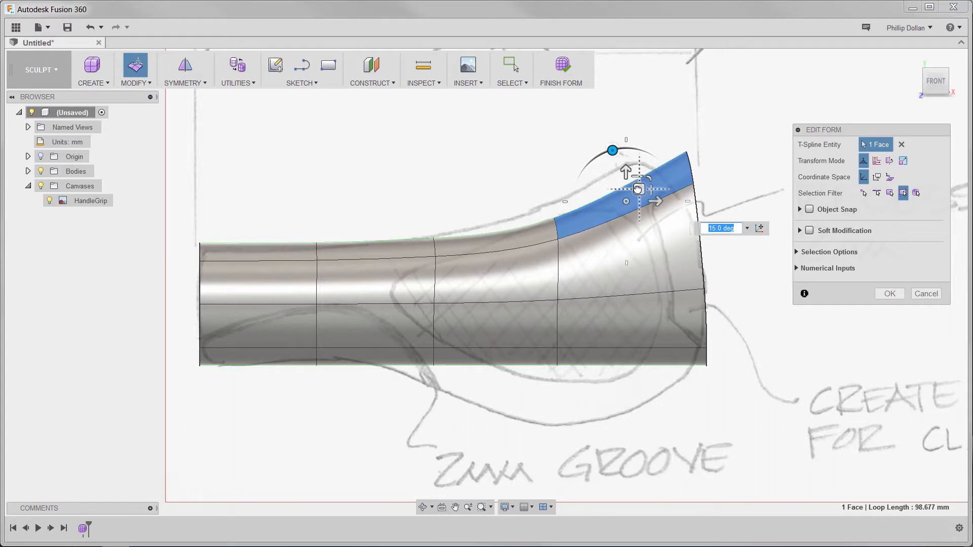
left_click_drag(637, 187, 634, 169)
left_click(891, 294)
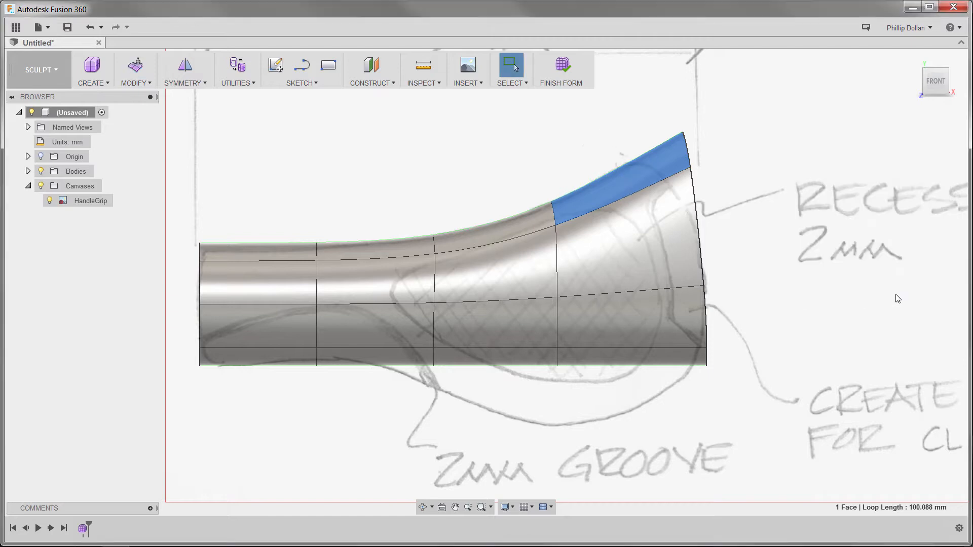
left_click(860, 307)
Step: Raise the first interior underside edge at the narrow end about 1.54 mm, and lower the adjoining end face about 0.37 mm
mouse_move(859, 304)
middle_mouse_down("shift")
mouse_move(821, 326)
mouse_move(844, 302)
middle_mouse_up("shift")
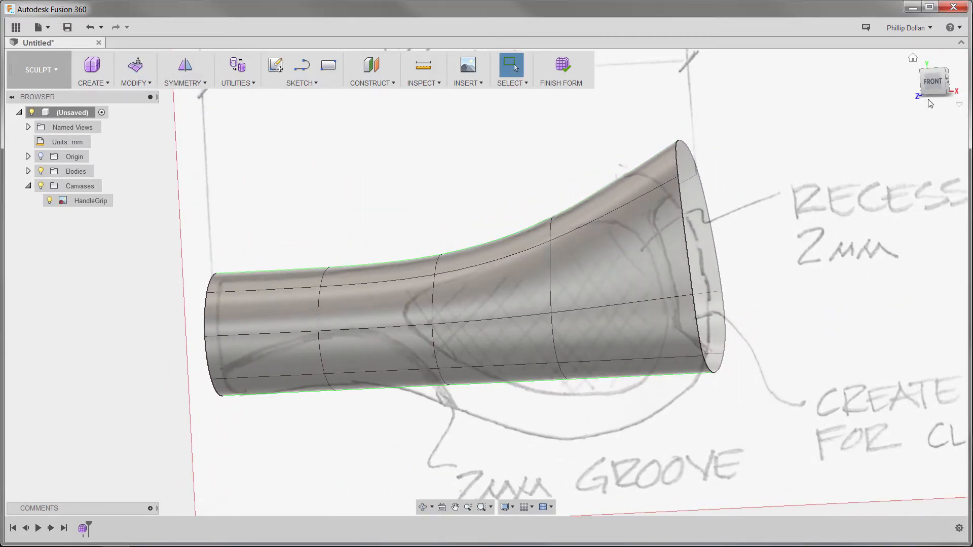
left_click(935, 88)
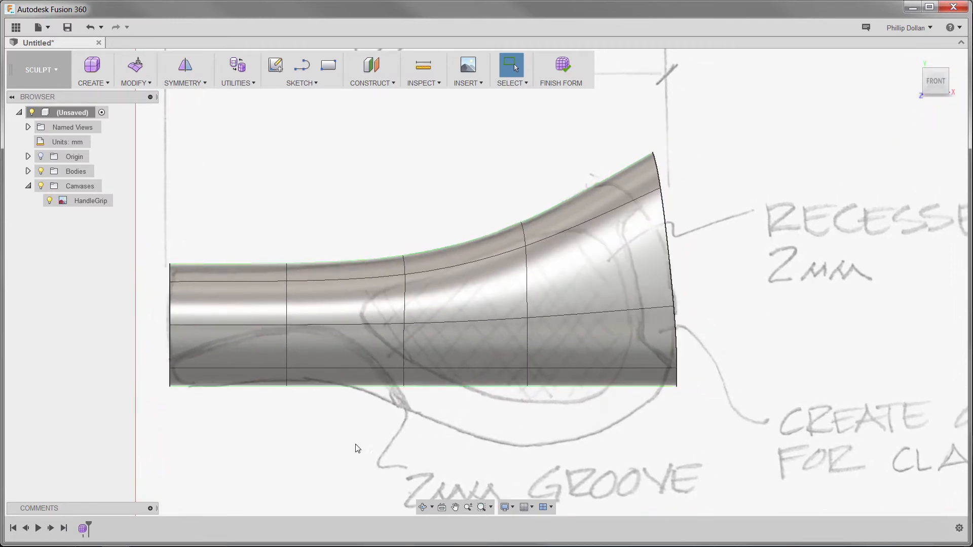
middle_click_drag(358, 449, 466, 383)
scroll(399, 366, "up", 5)
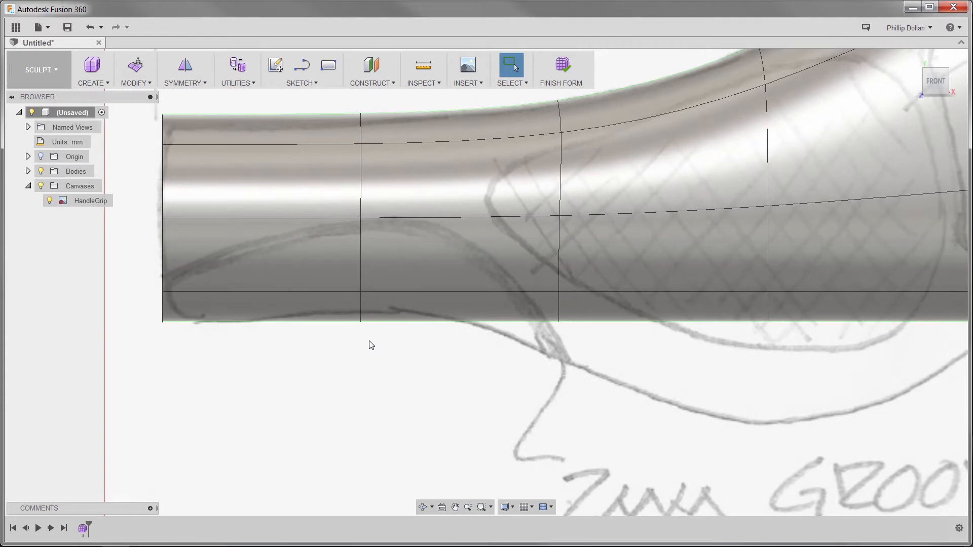
left_click(360, 313)
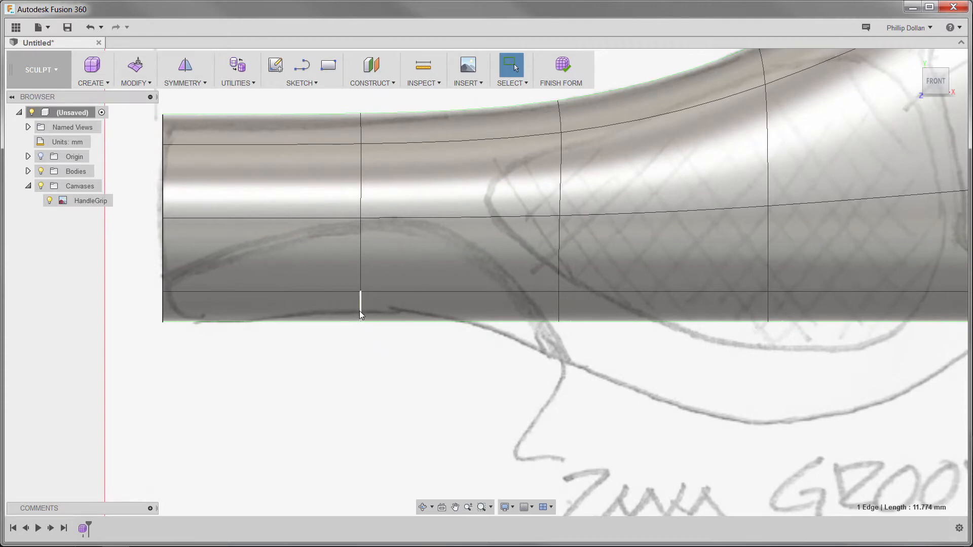
right_click(381, 338)
left_click(421, 319)
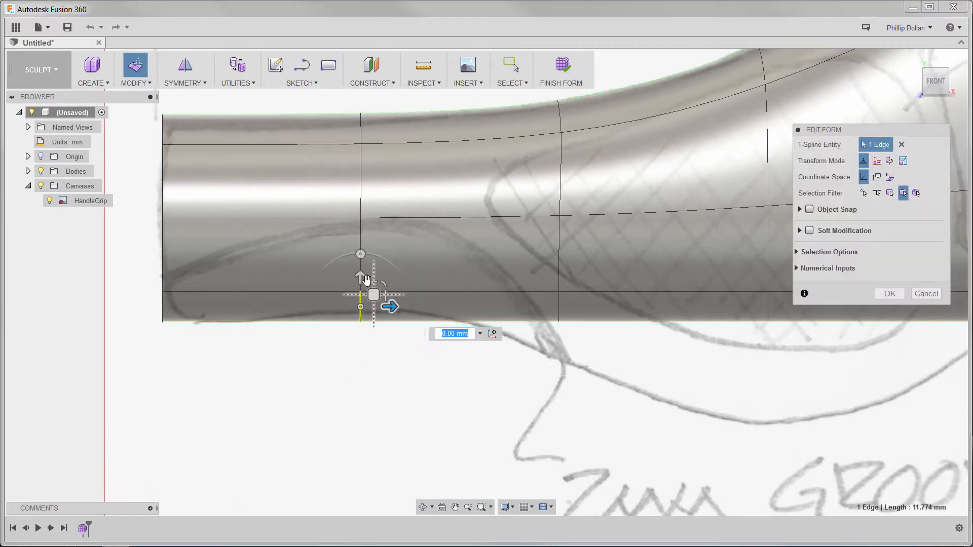
left_click_drag(361, 276, 361, 268)
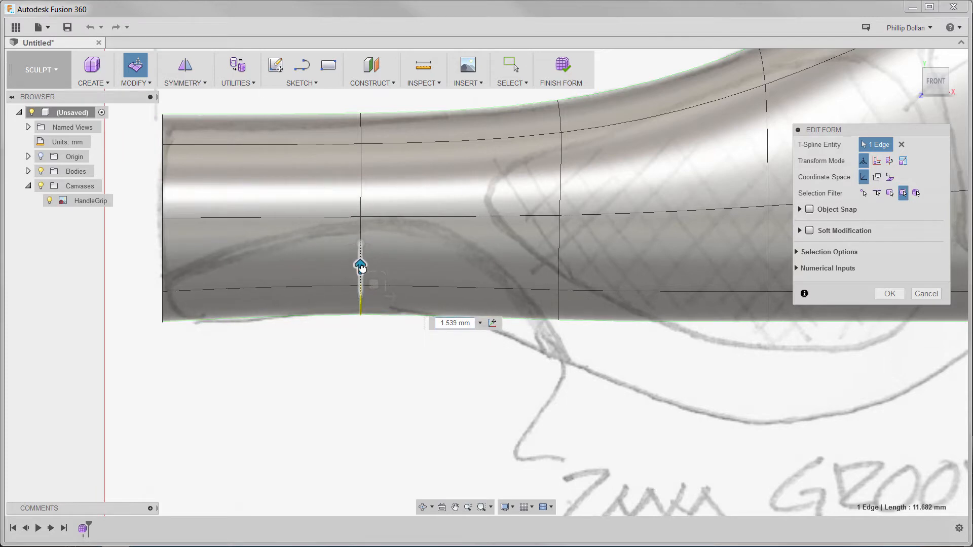
left_click(278, 300)
left_click_drag(278, 294, 277, 295)
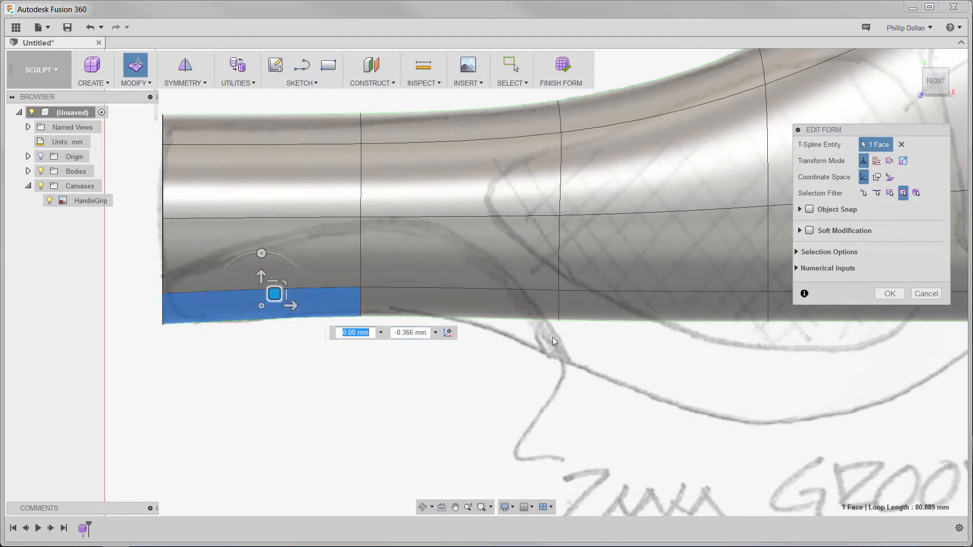
Step: Tilt and move the second underside face about 2.64 mm along X and 1.17 mm down, then fit it and the narrow-end face to the sketch
left_click(536, 303)
left_click_drag(466, 252, 490, 299)
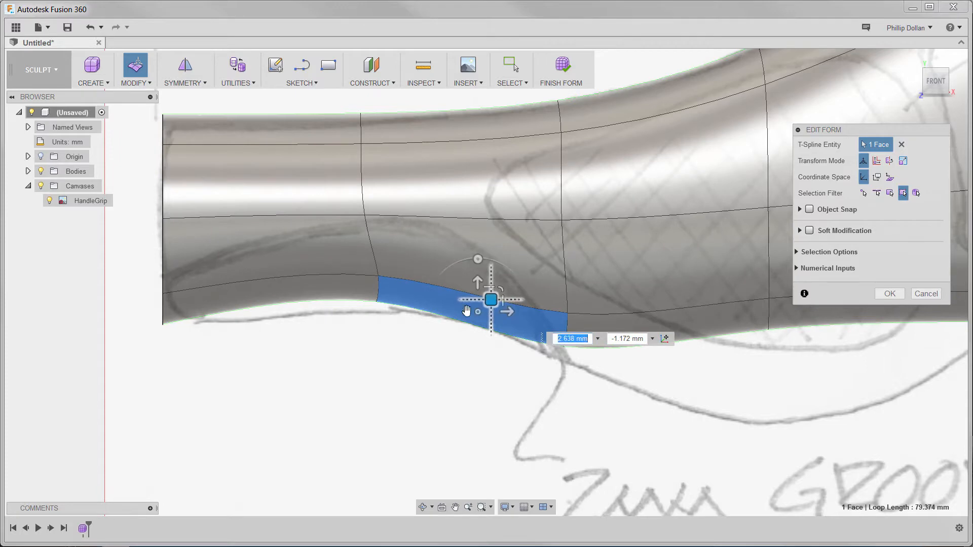
left_click(334, 295)
left_click_drag(293, 284, 280, 301)
left_click(509, 328)
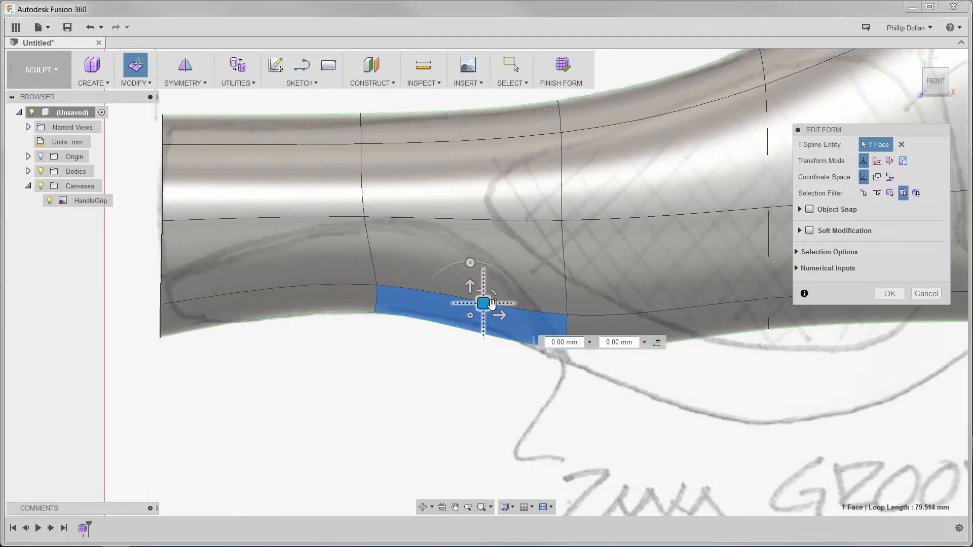
left_click_drag(485, 304, 487, 303)
Step: Lower the two clamp-side underside faces about 1.6 mm and pull the edge between them about 17.37 mm down to the sketched bulge
left_click(694, 326)
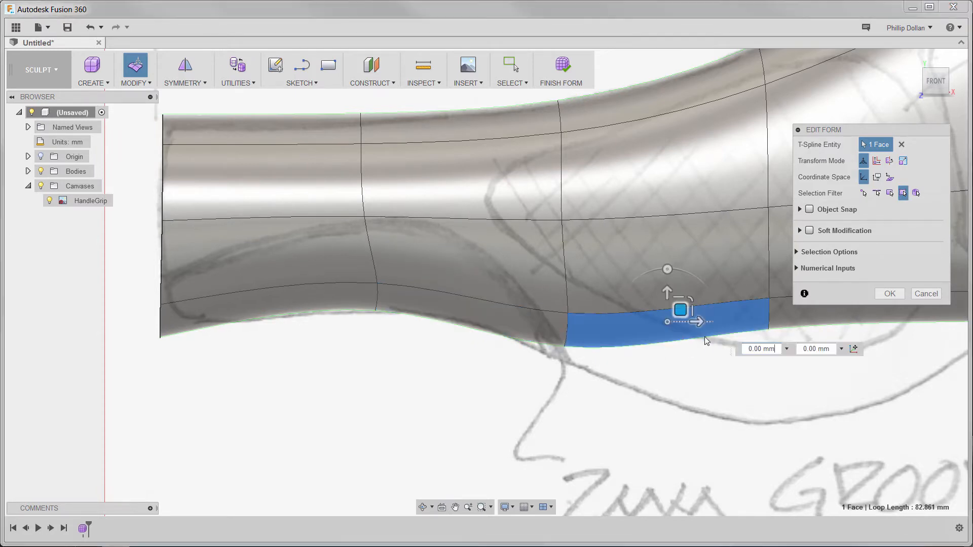
middle_click_drag(705, 340, 532, 314)
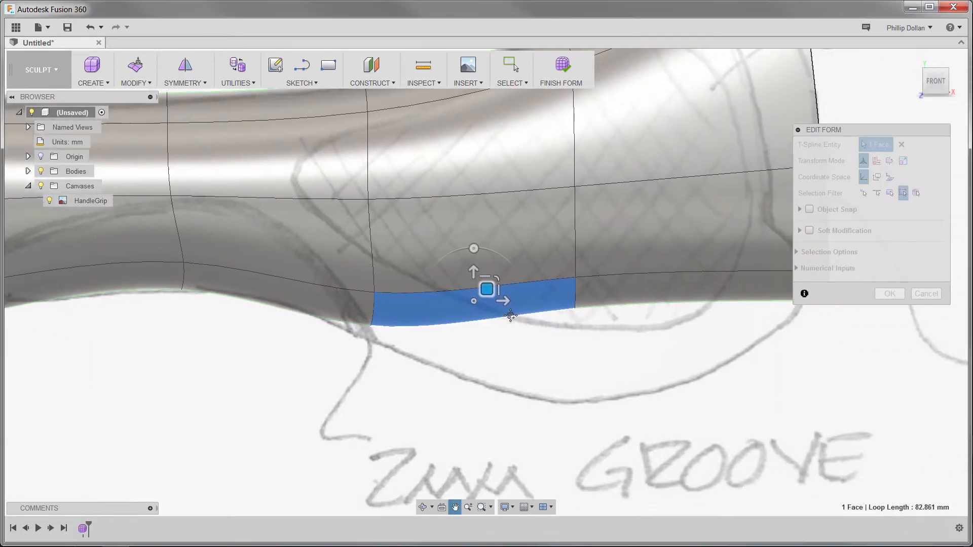
left_click(647, 293, "shift")
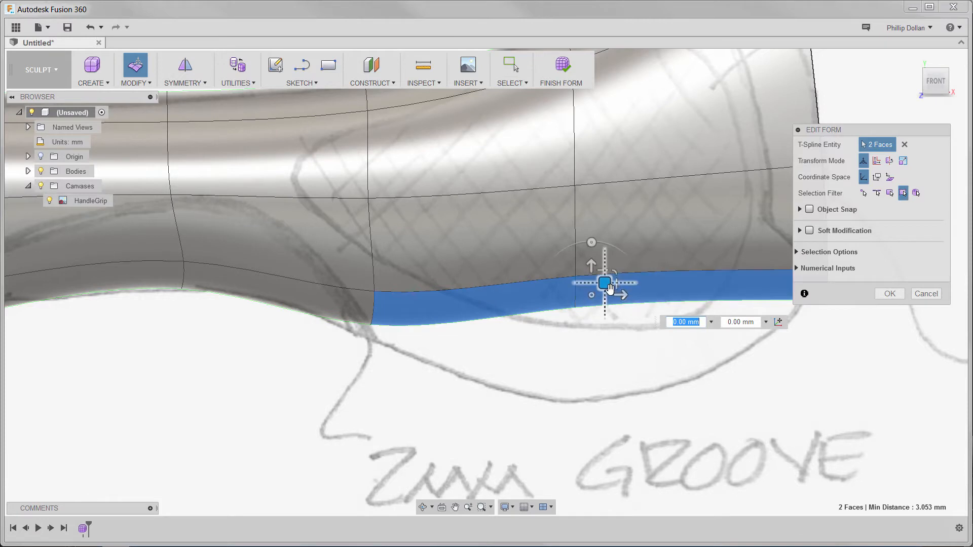
left_click_drag(609, 289, 609, 304)
left_click_drag(610, 301, 605, 297)
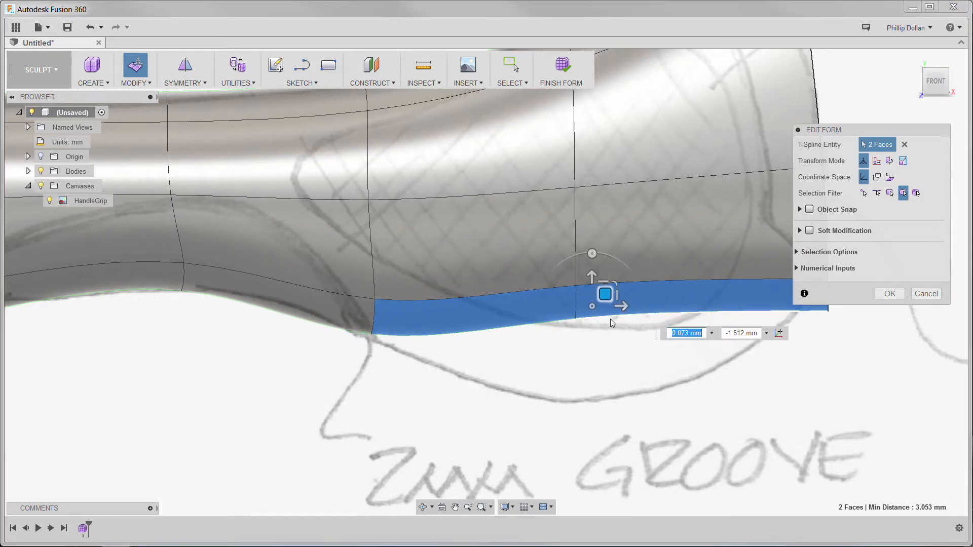
left_click(576, 306)
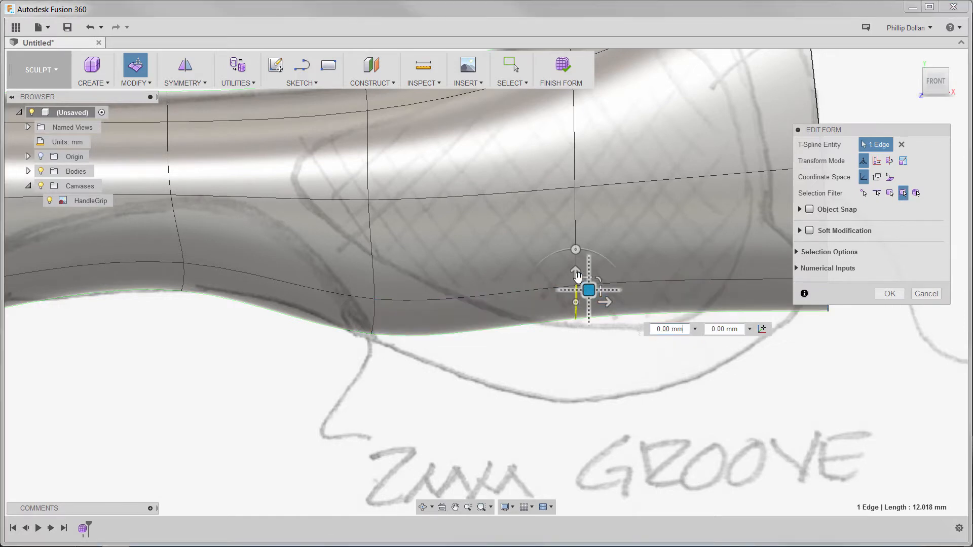
left_click_drag(579, 277, 593, 400)
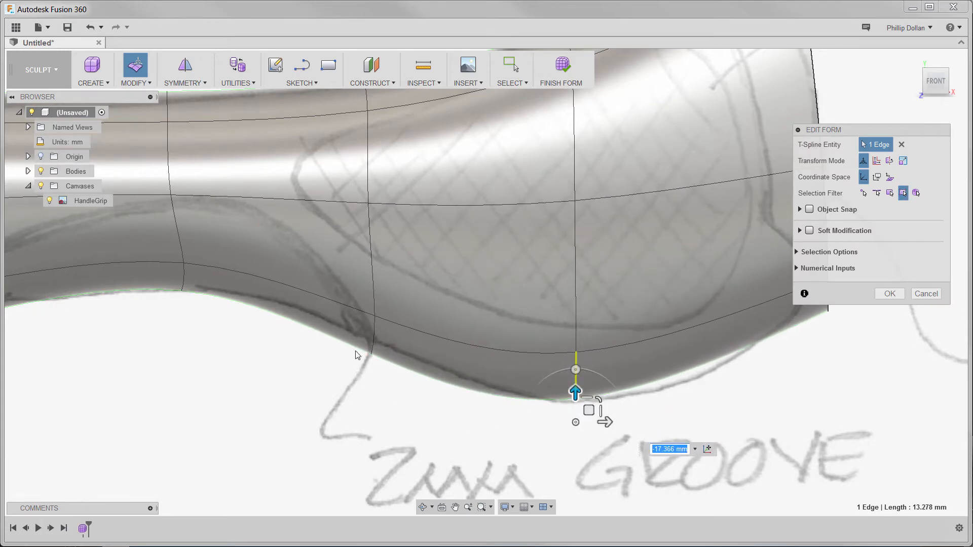
Step: Adjust the underside face on the grip side of the bulge, rotating it about -7.2° and raising it about 0.59 mm
left_click(425, 355)
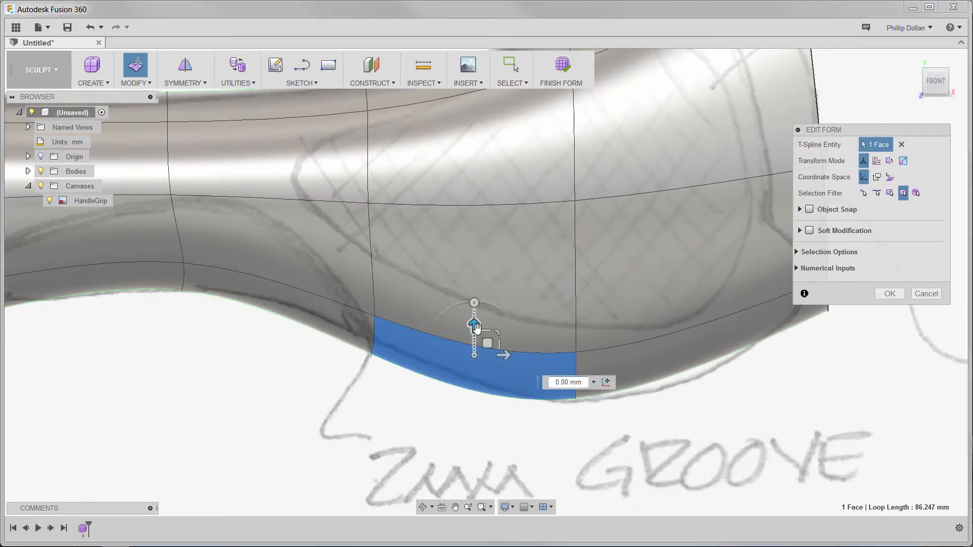
left_click_drag(473, 325, 490, 339)
left_click_drag(478, 297, 484, 299)
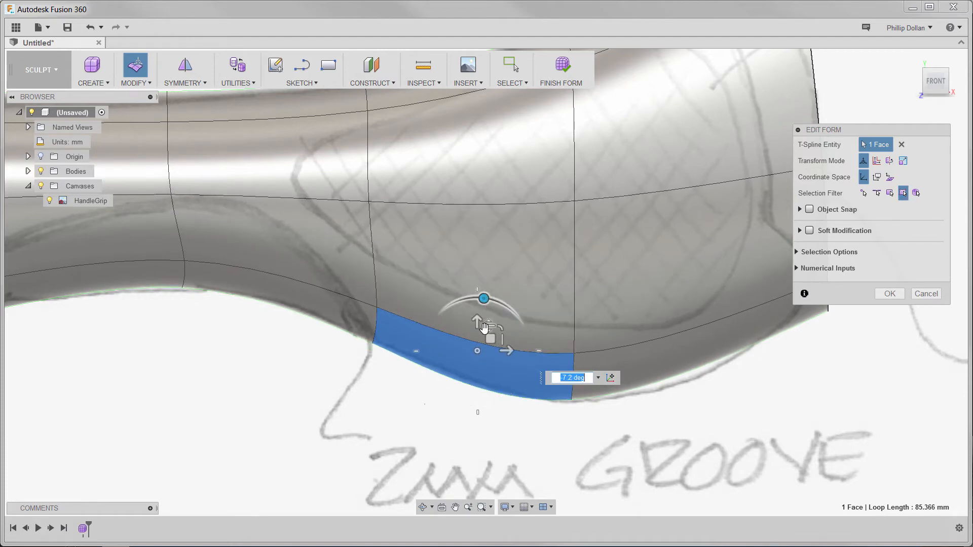
left_click_drag(488, 336, 489, 330)
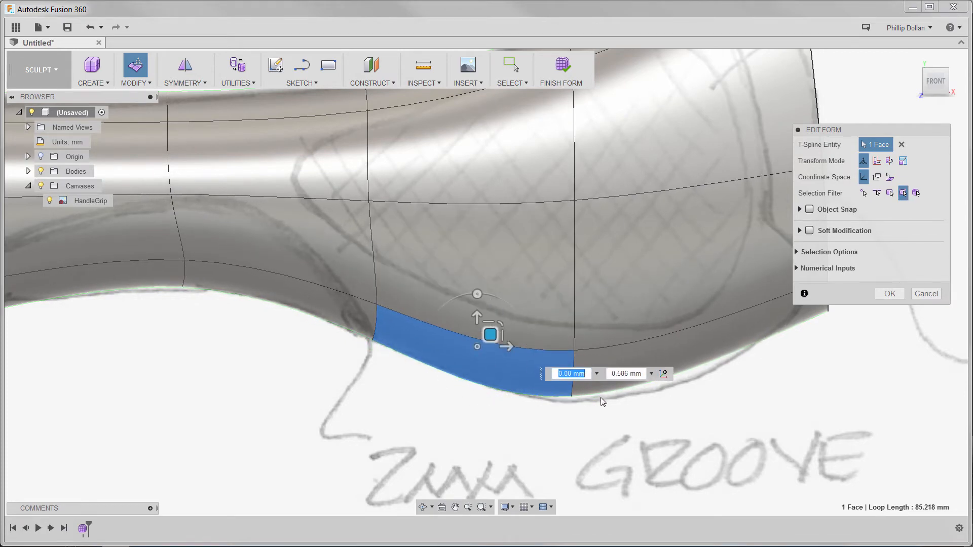
Step: Rotate the underside face at the clamp end about 3.8° and move it about 1.69 mm along X and 0.22 mm down
middle_click_drag(600, 398, 399, 372)
left_click(438, 331)
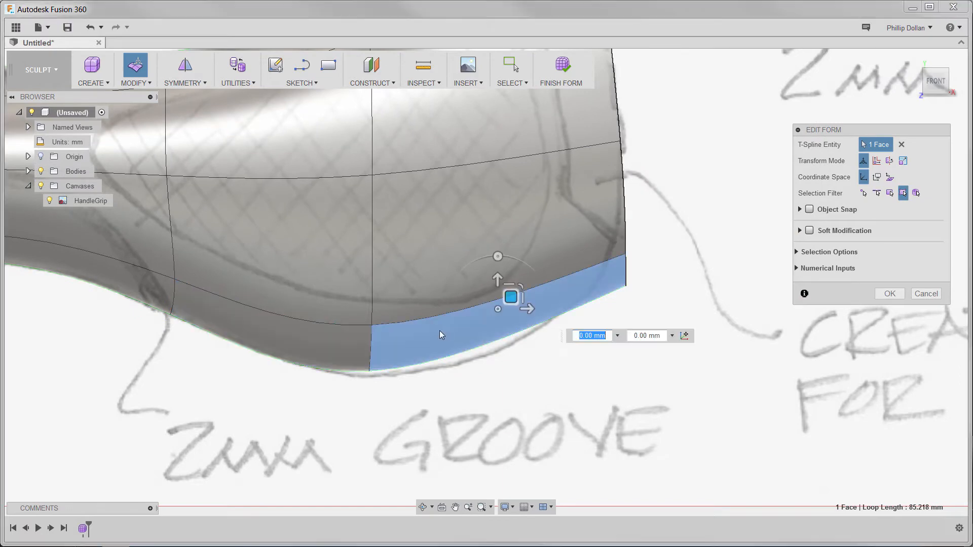
left_click_drag(497, 257, 493, 256)
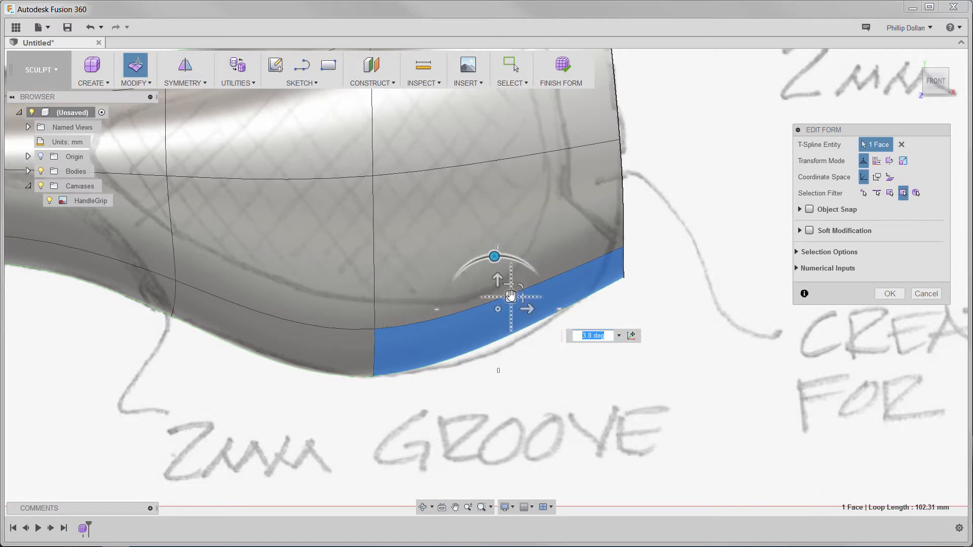
left_click_drag(510, 297, 522, 298)
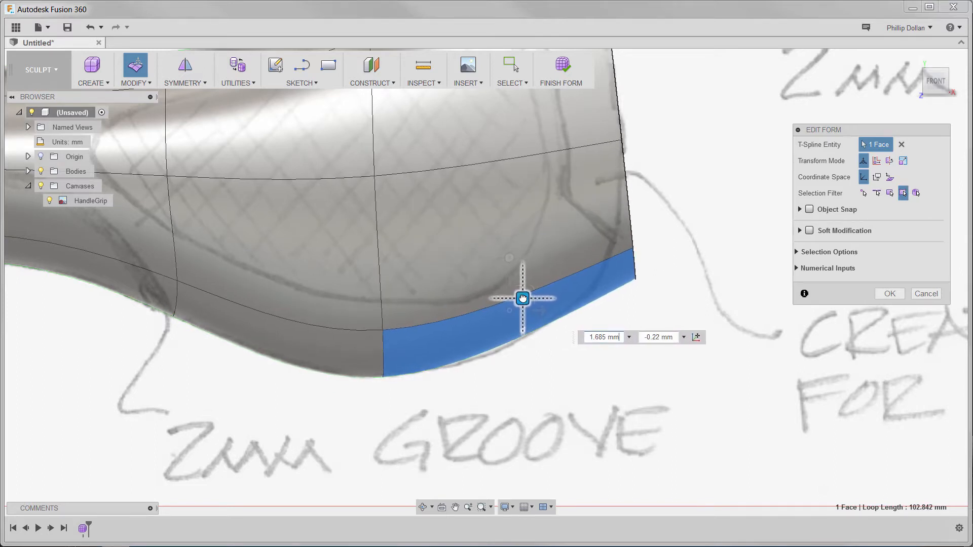
Step: Raise the underside edge at the lowest point of the bulge about 0.22 mm and accept the form edits
left_click(384, 349)
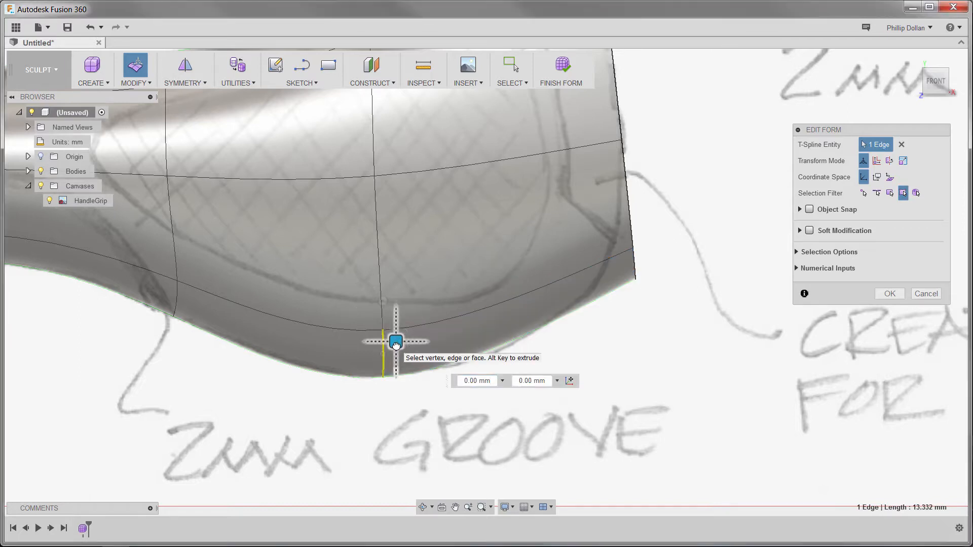
left_click_drag(391, 346, 406, 349)
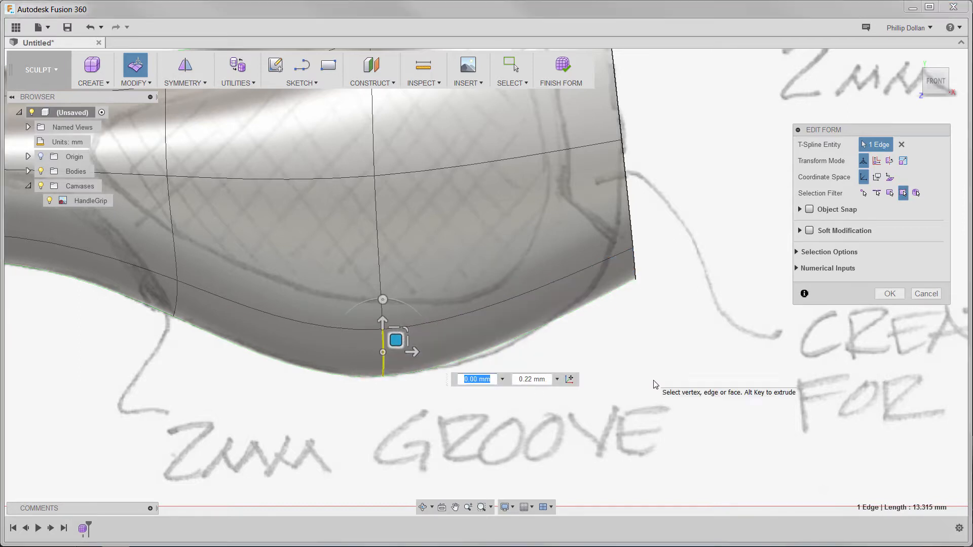
left_click(890, 294)
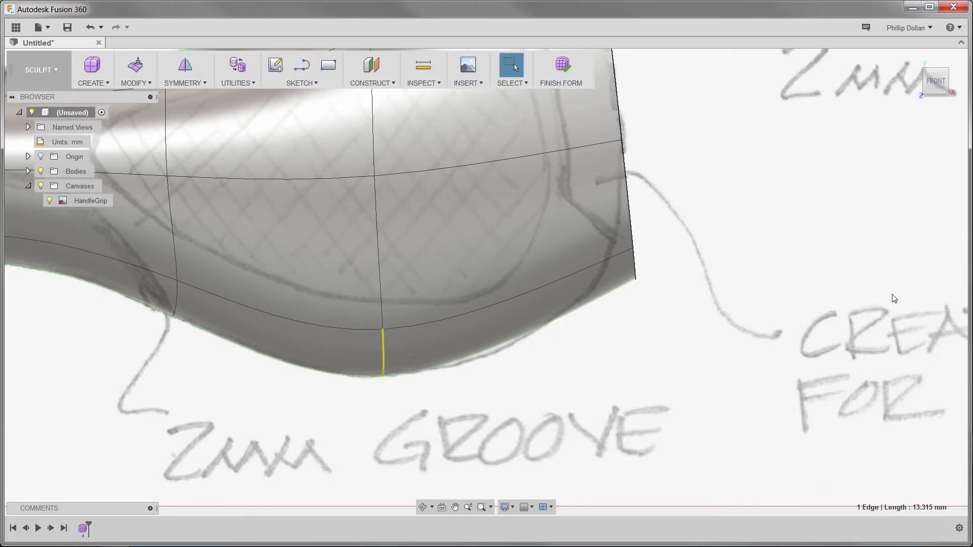
Step: Finish the handle form and switch to the Patch workspace
left_click(914, 60)
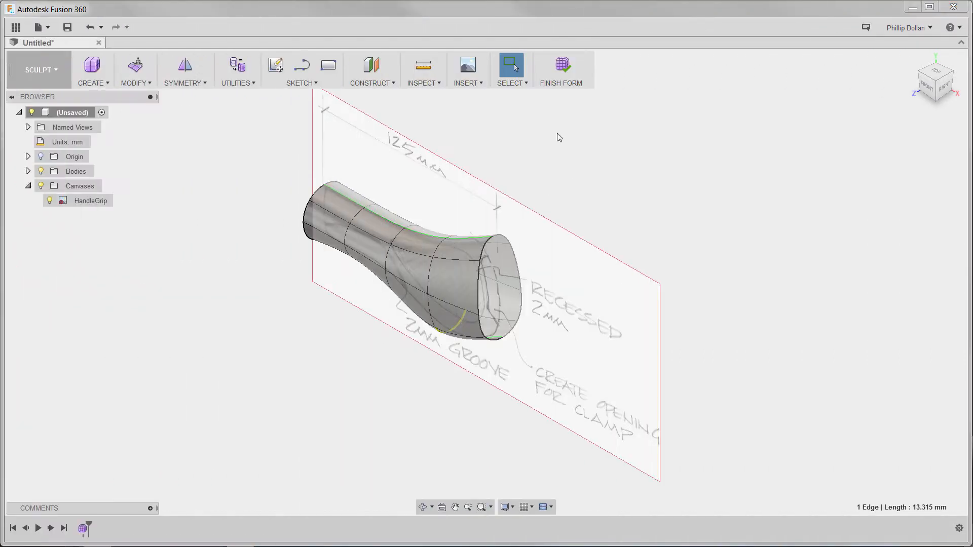
left_click(560, 68)
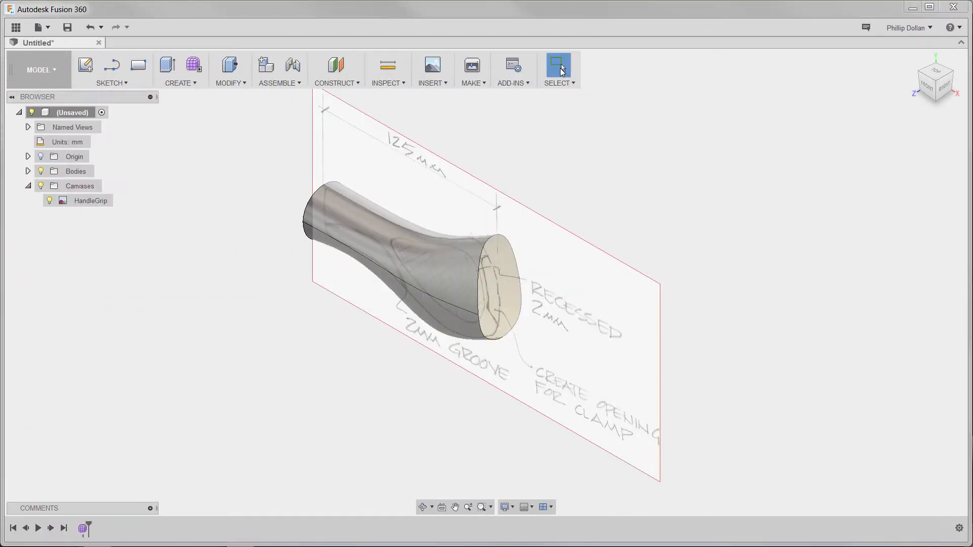
left_click(46, 73)
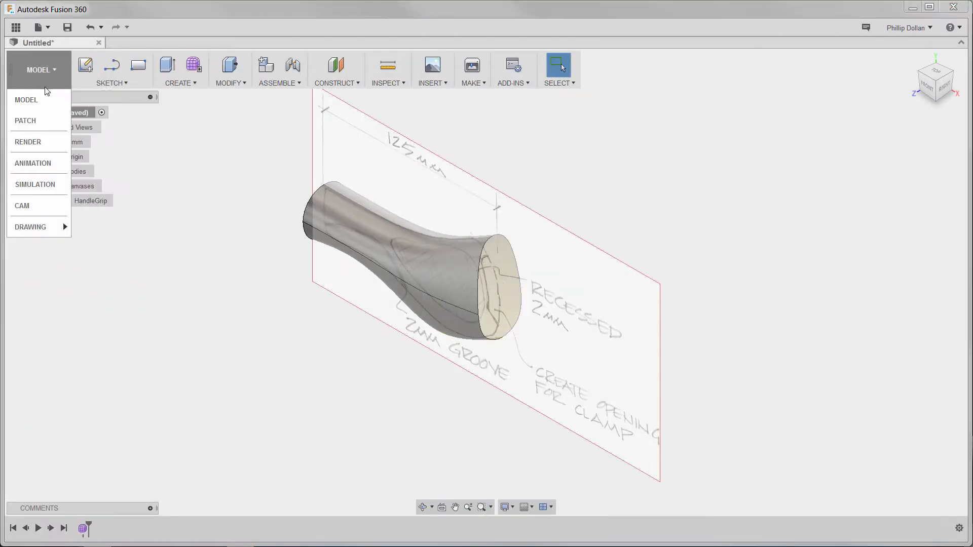
left_click(31, 123)
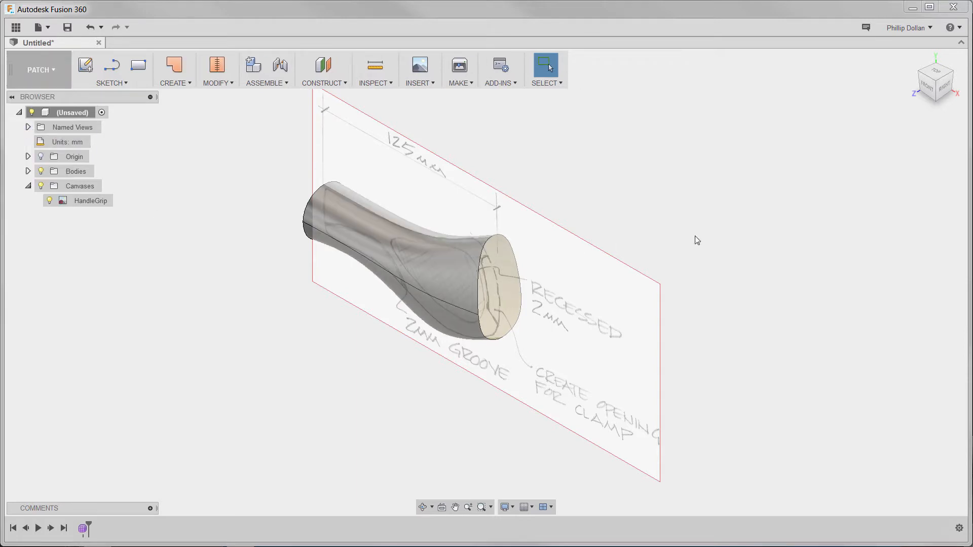
Step: Expand the bodies list and highlight the converted handle body in the front view
left_click(927, 85)
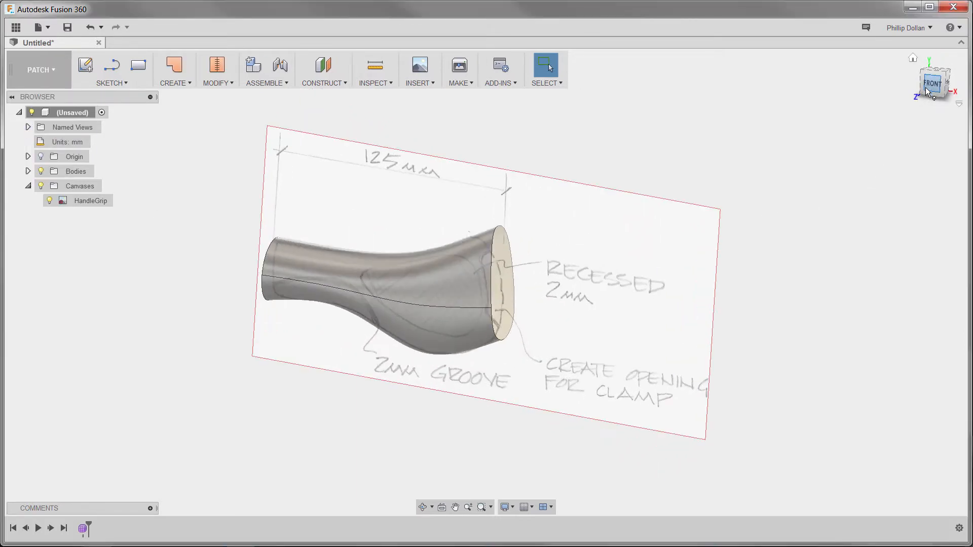
middle_click_drag(454, 400, 553, 374)
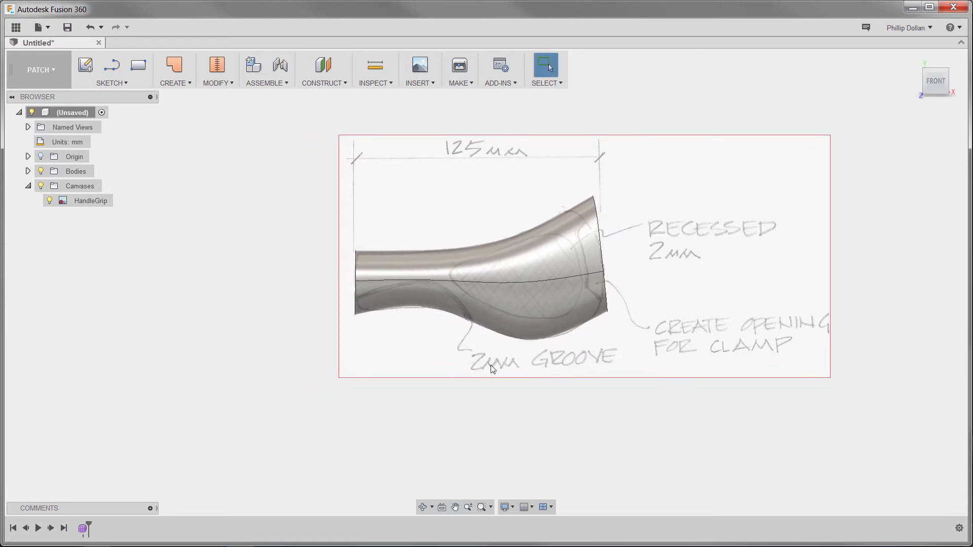
left_click(28, 171)
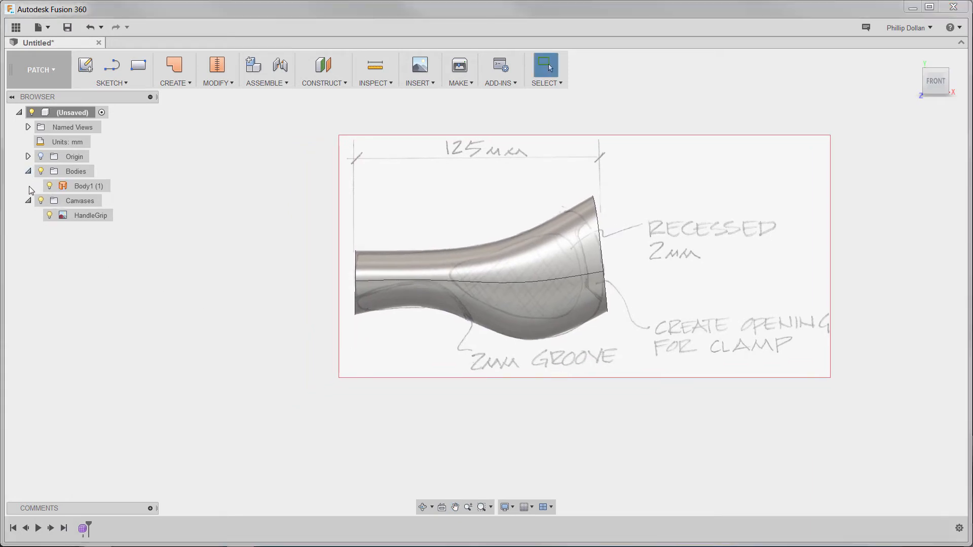
left_click(65, 187)
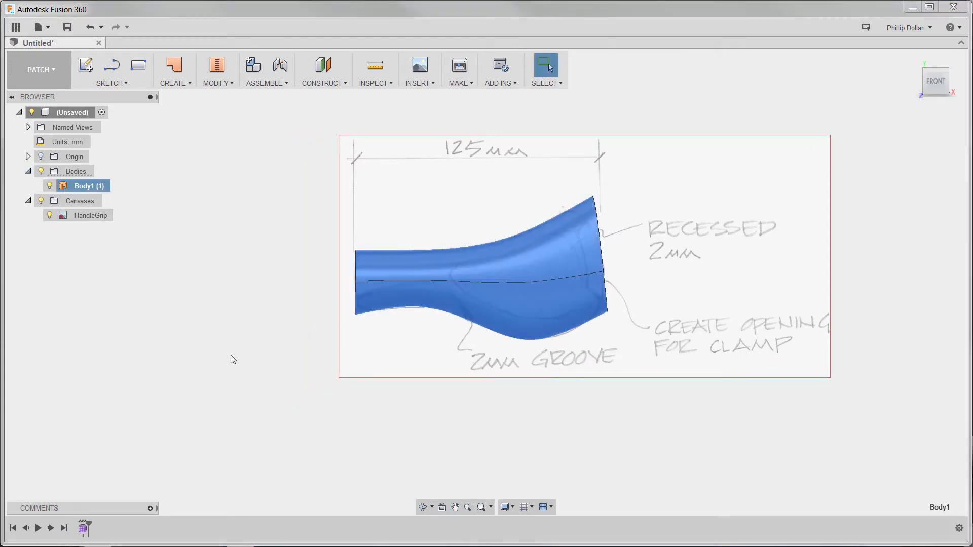
left_click(340, 377)
Step: Create a sketch on the front origin plane through the handle
scroll(406, 343, "up", 5)
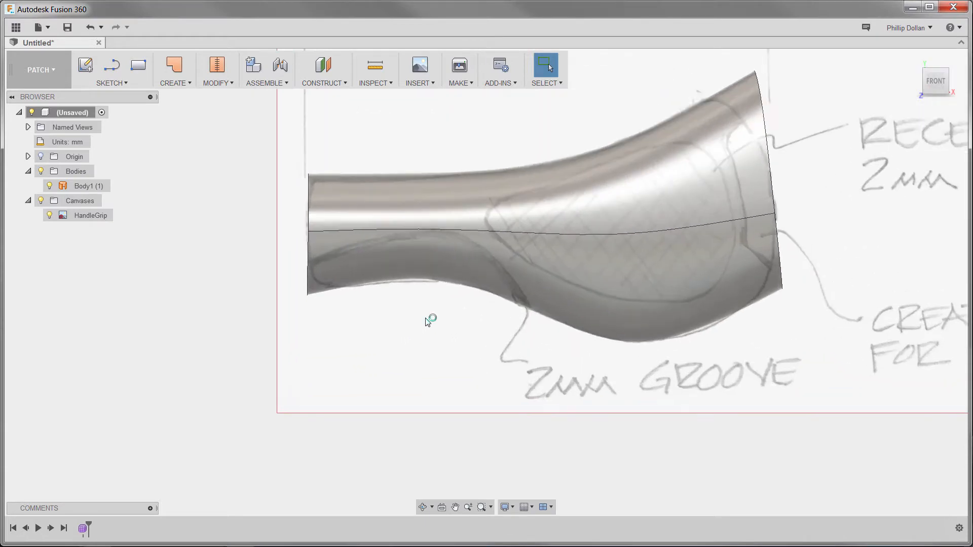
scroll(427, 322, "up", 2)
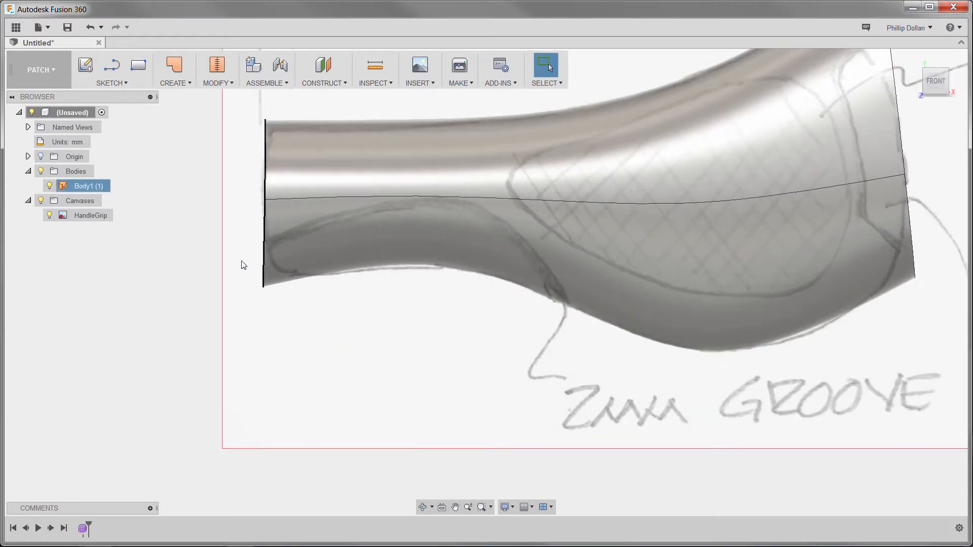
left_click(85, 64)
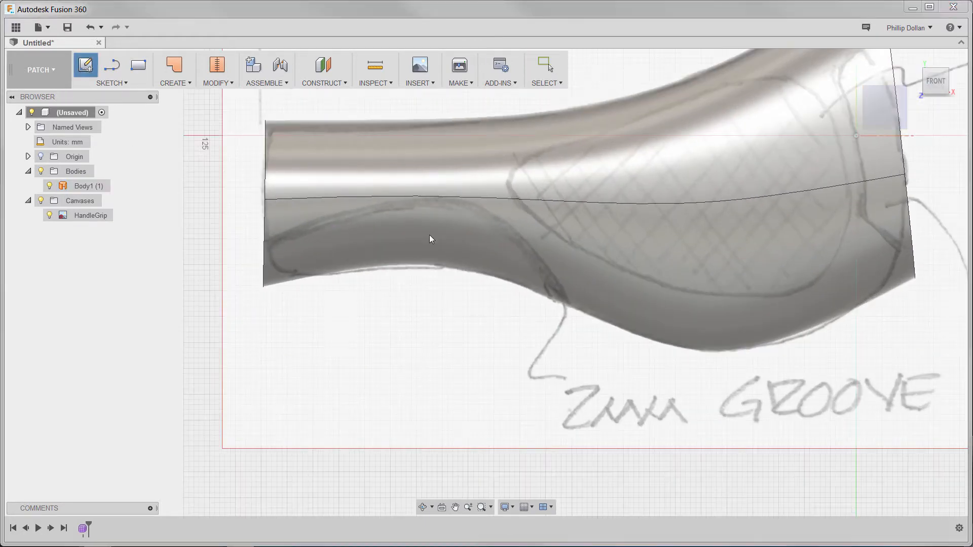
left_click(889, 116)
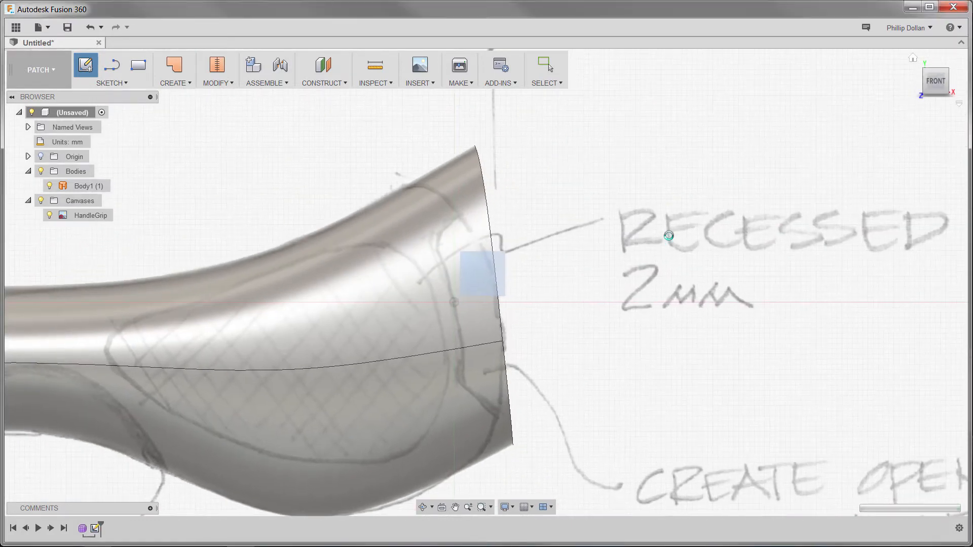
scroll(572, 361, "down", 2)
middle_click_drag(572, 361, 751, 291)
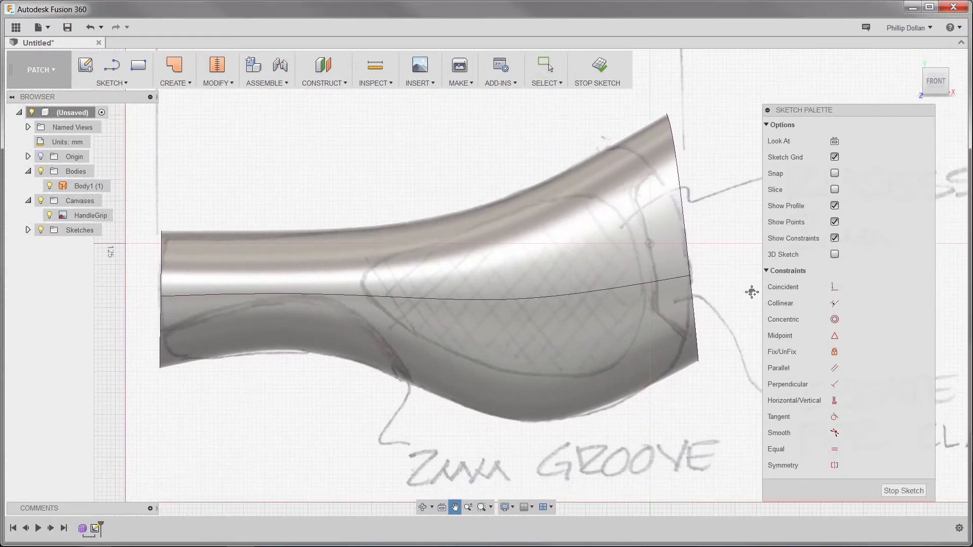
Step: Draw a two-point spline from just outside the handle's narrow end to just below the underside where the bulge starts
left_click(120, 82)
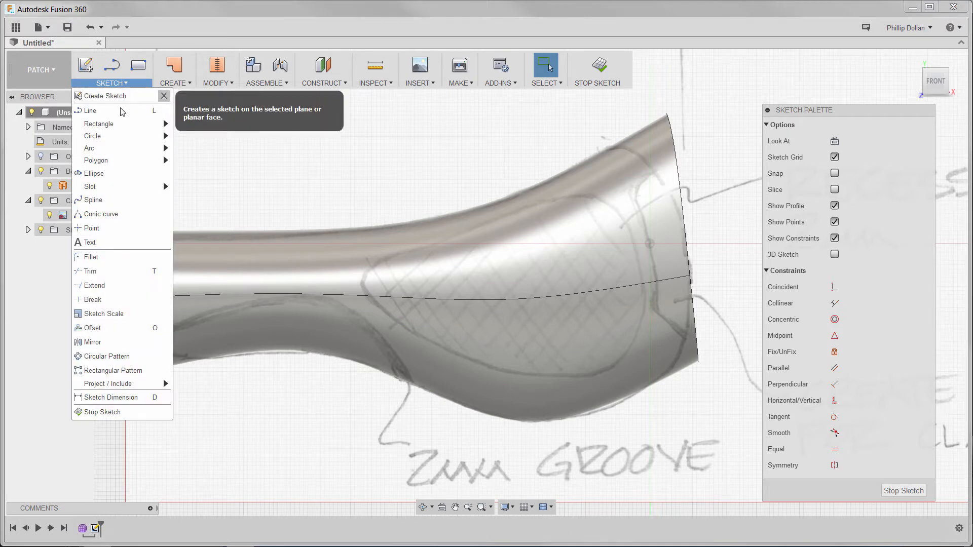
left_click(92, 200)
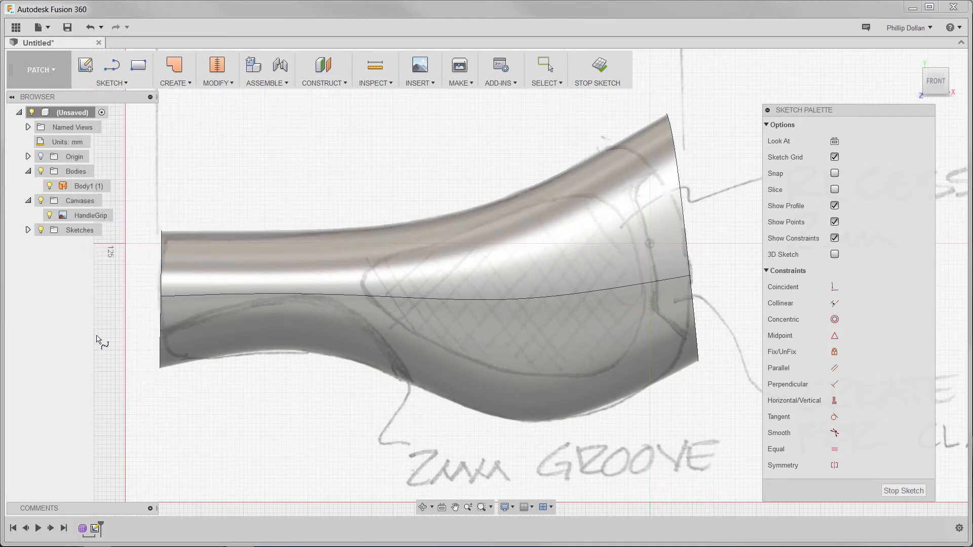
left_click(147, 340)
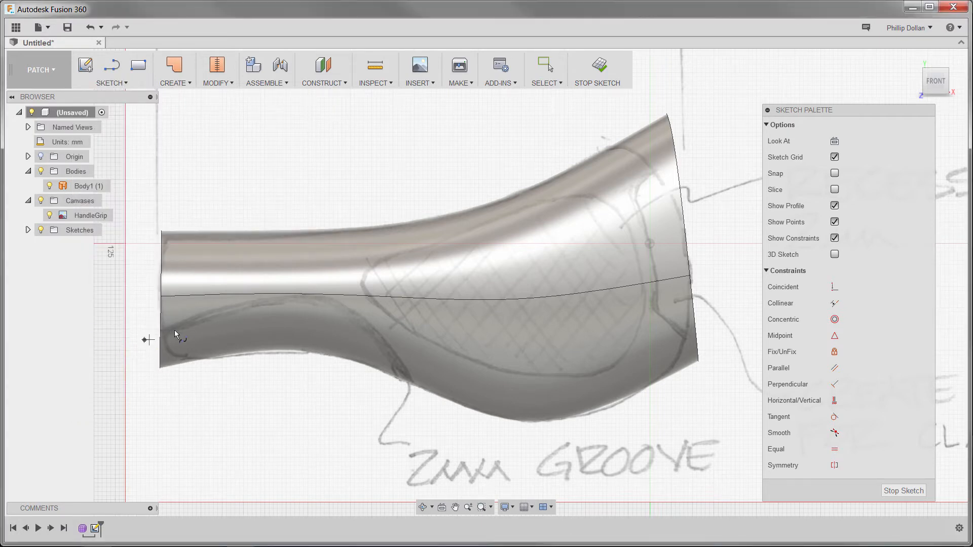
left_click(415, 404)
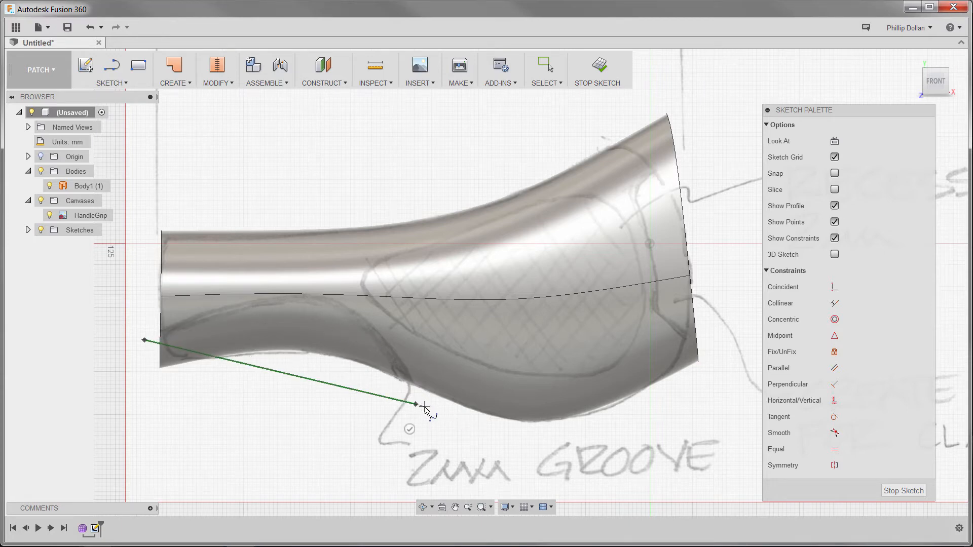
left_click(409, 430)
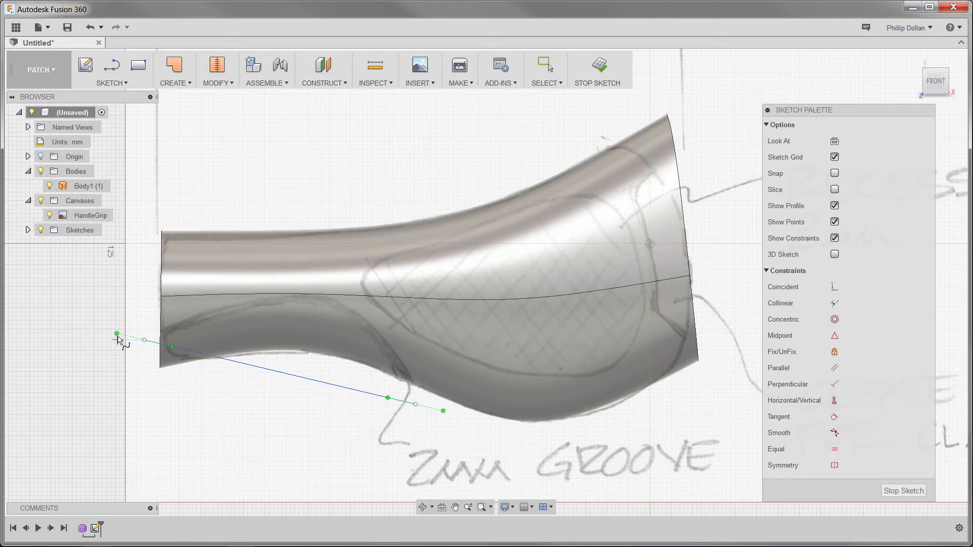
key("Escape")
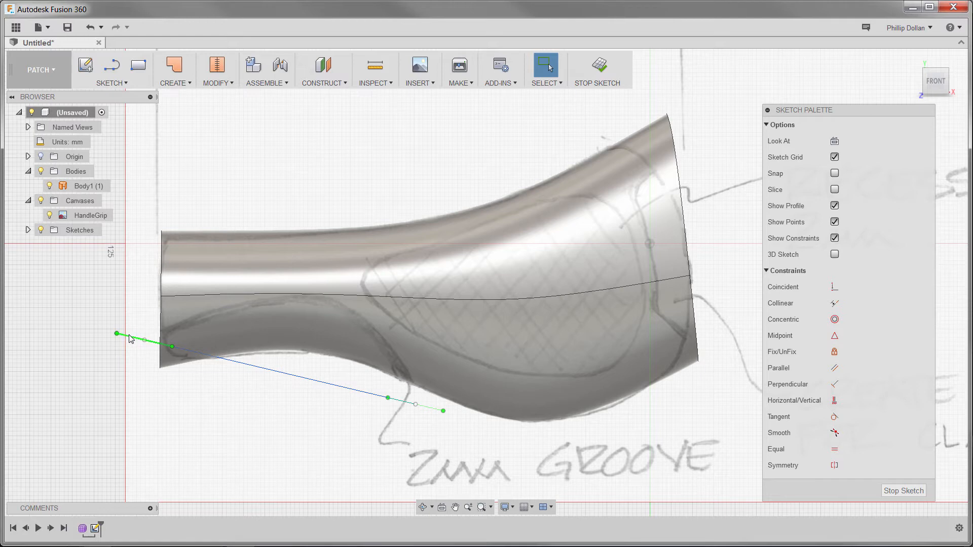
Step: Adjust the spline's end points and tangent handles so the curve follows the upper line of the sketched groove
mouse_move(130, 339)
left_mouse_down()
mouse_move(132, 330)
mouse_move(175, 332)
mouse_move(175, 315)
left_mouse_up()
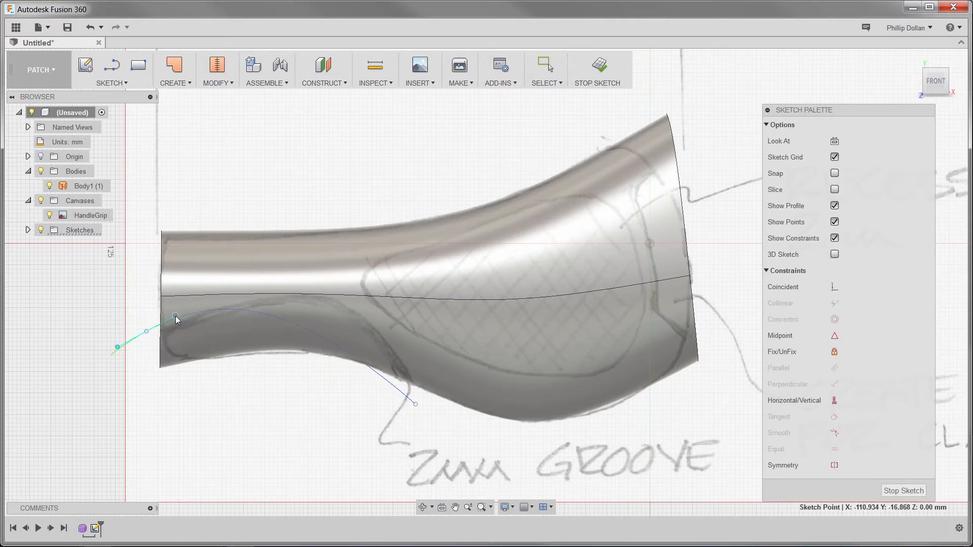
left_click(415, 405)
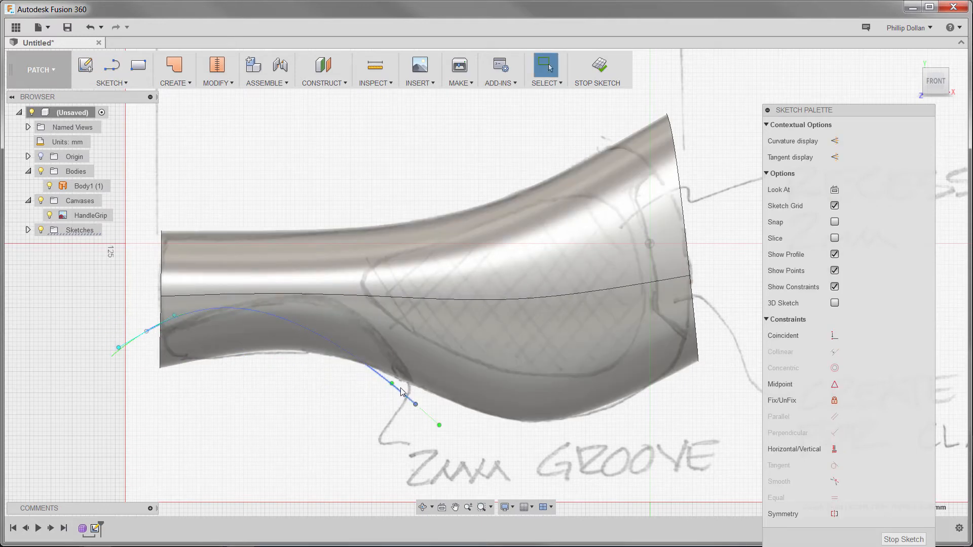
left_click_drag(391, 387, 426, 407)
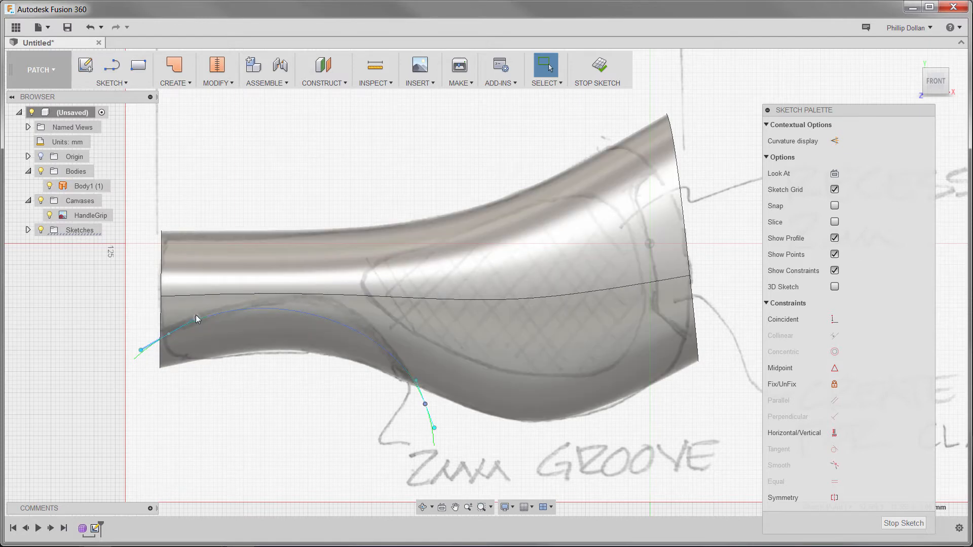
left_click_drag(196, 314, 198, 315)
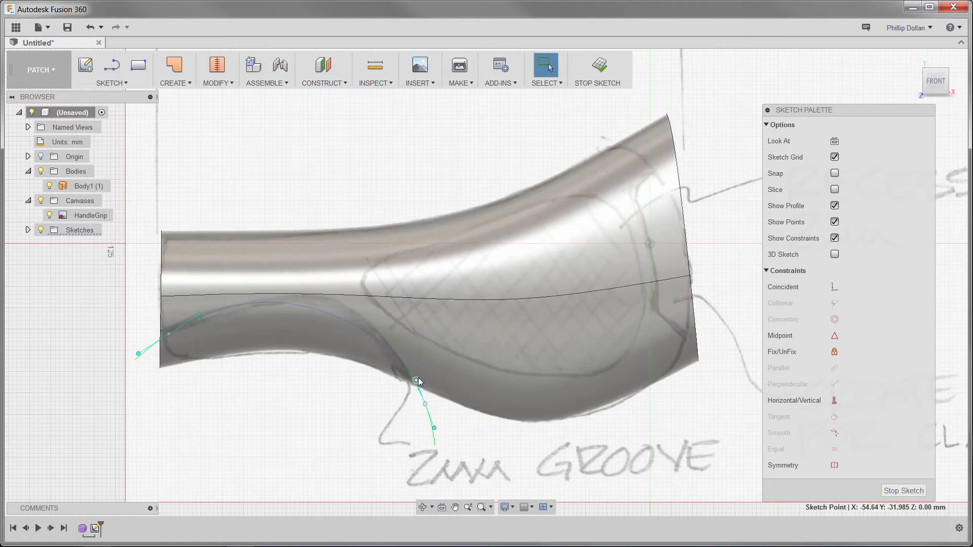
left_click_drag(418, 379, 421, 380)
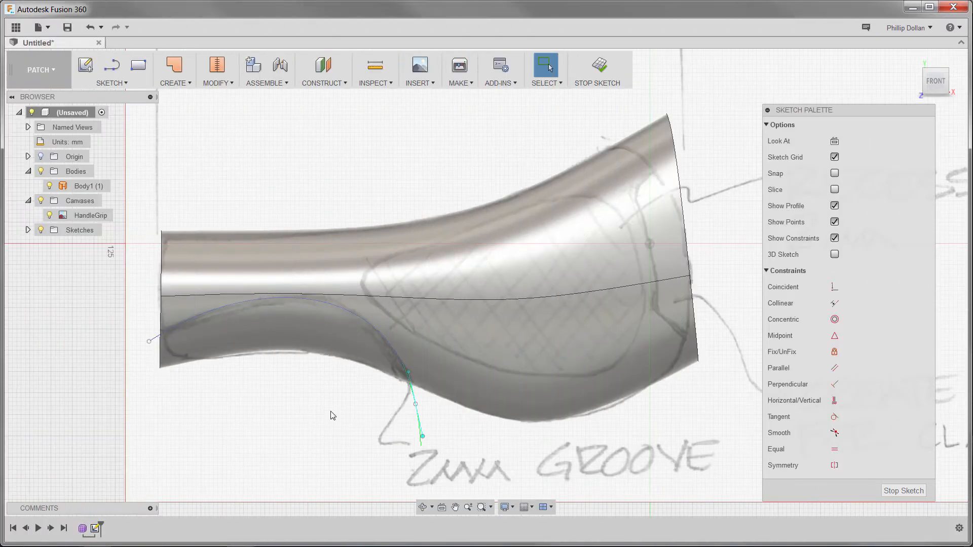
Step: Offset the groove spline 2 mm towards the handle's underside and finish the sketch
left_click(119, 84)
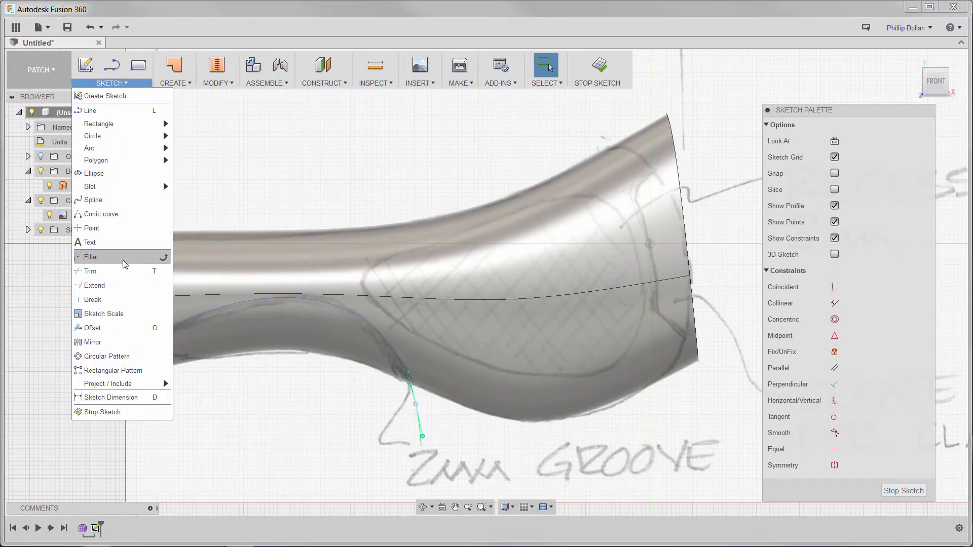
left_click(120, 328)
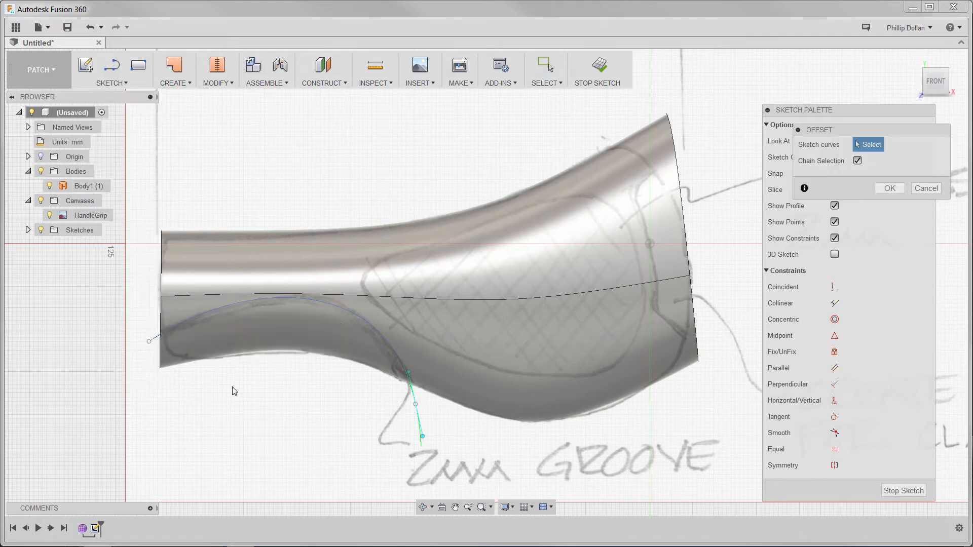
left_click(328, 309)
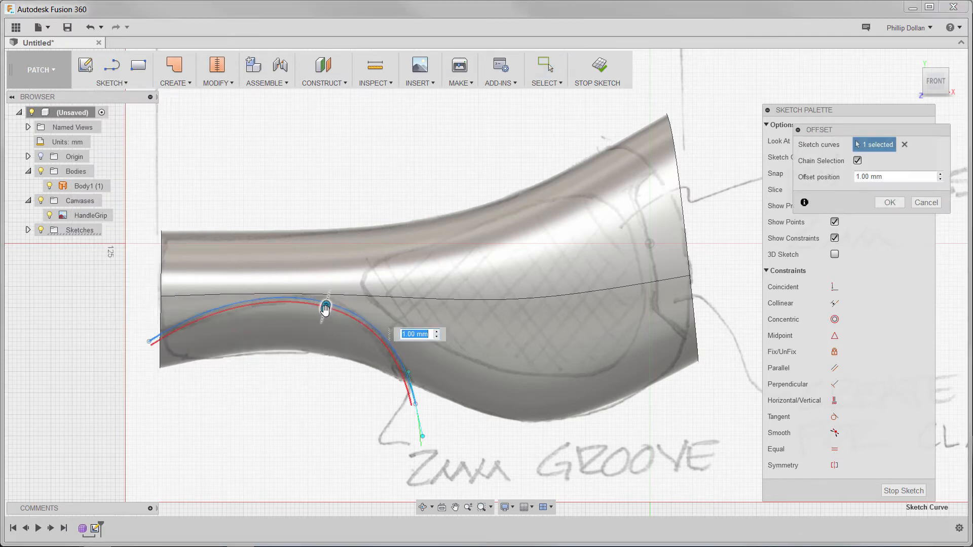
left_click_drag(325, 309, 325, 313)
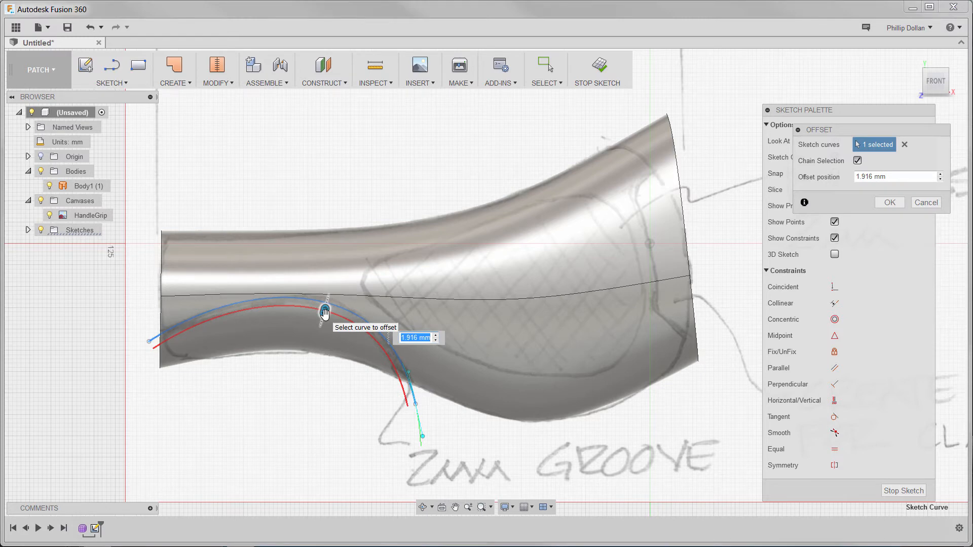
type("2")
key("Return")
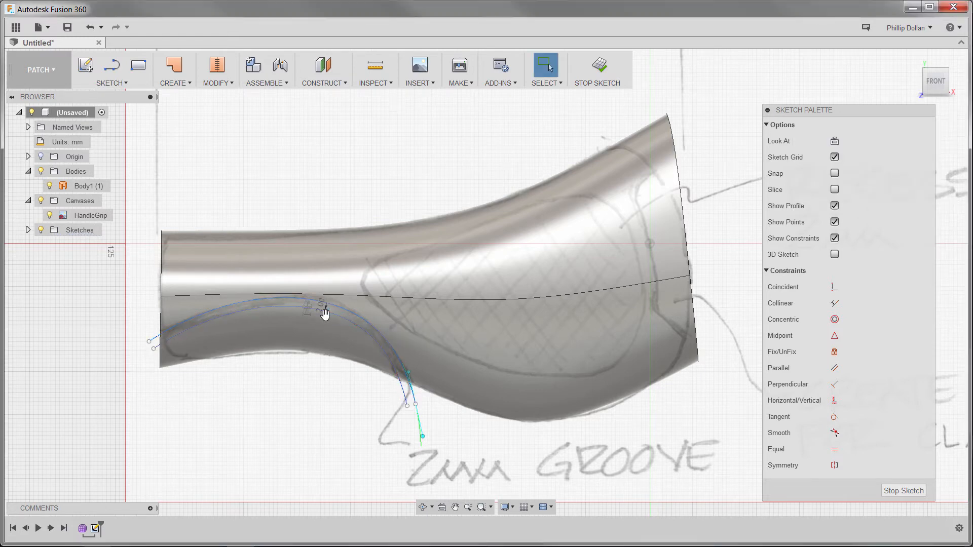
left_click(888, 491)
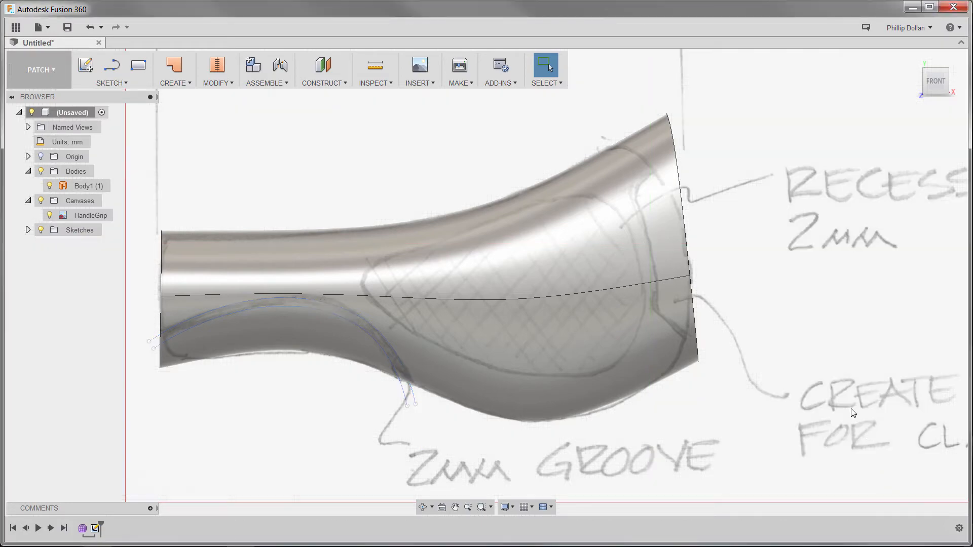
Step: Split the handle body along the front origin plane and hide the rear half, Body1
middle_click_drag(844, 396, 823, 390, "shift")
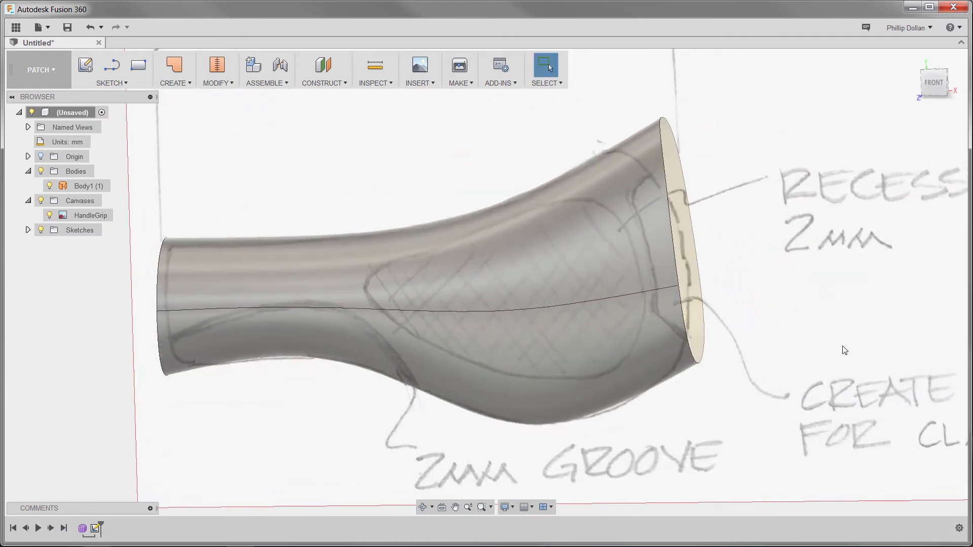
left_click(914, 57)
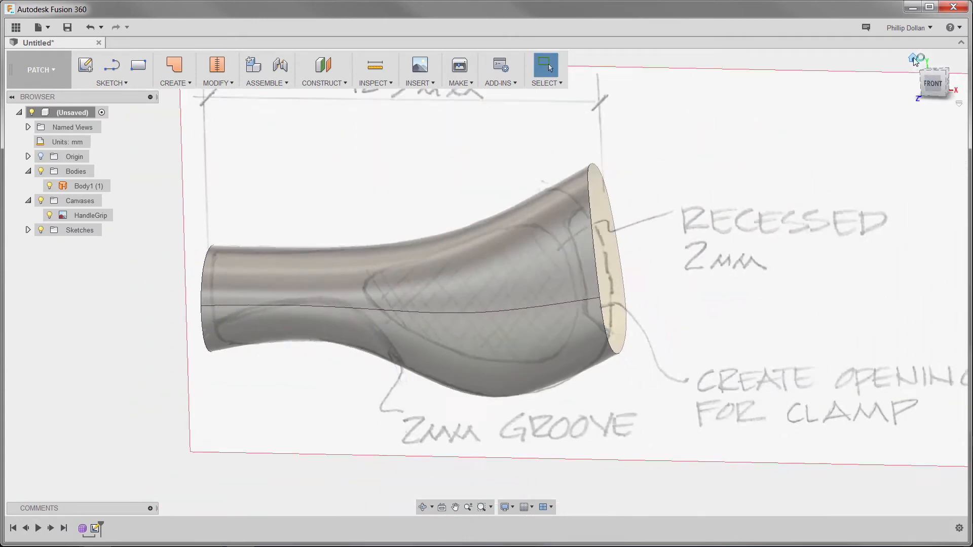
left_click(223, 84)
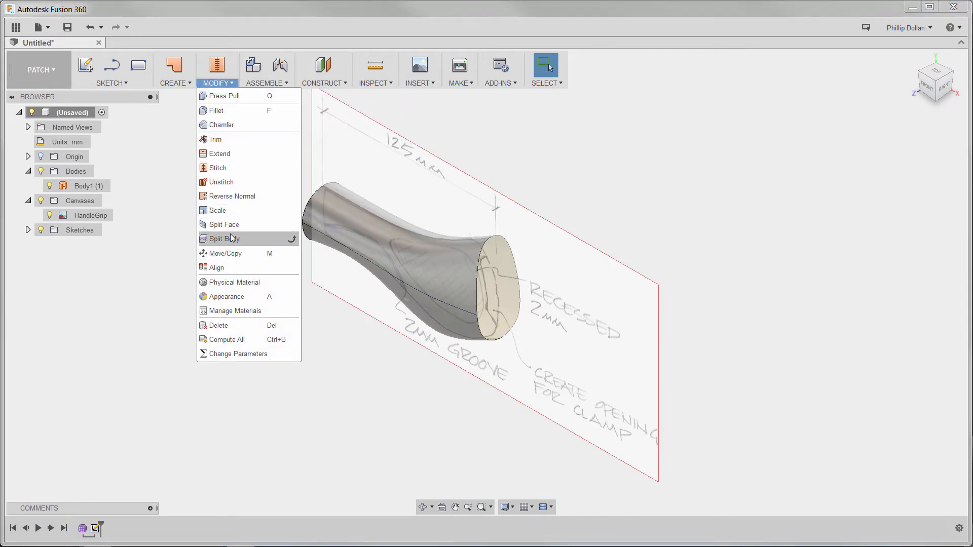
left_click(230, 237)
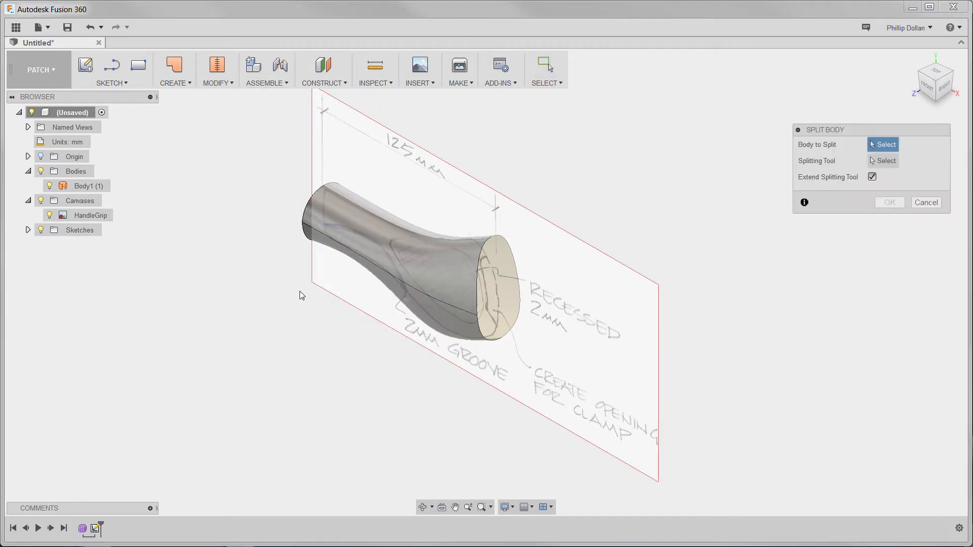
left_click(381, 238)
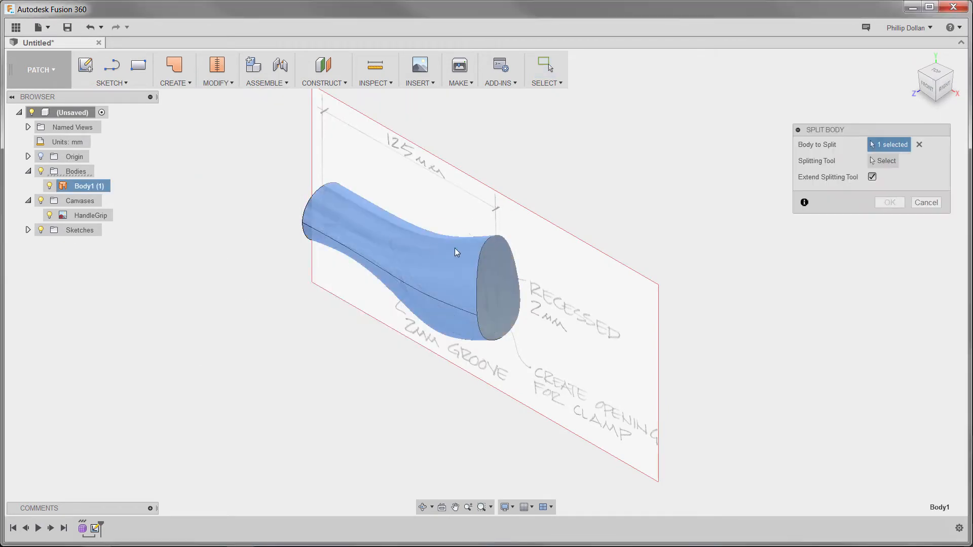
left_click(889, 162)
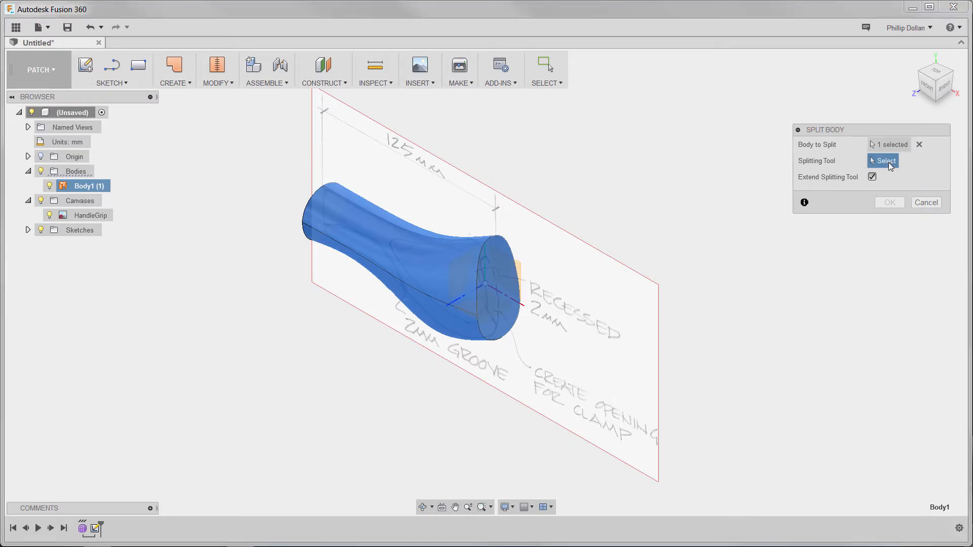
left_click(517, 274)
left_click(889, 189)
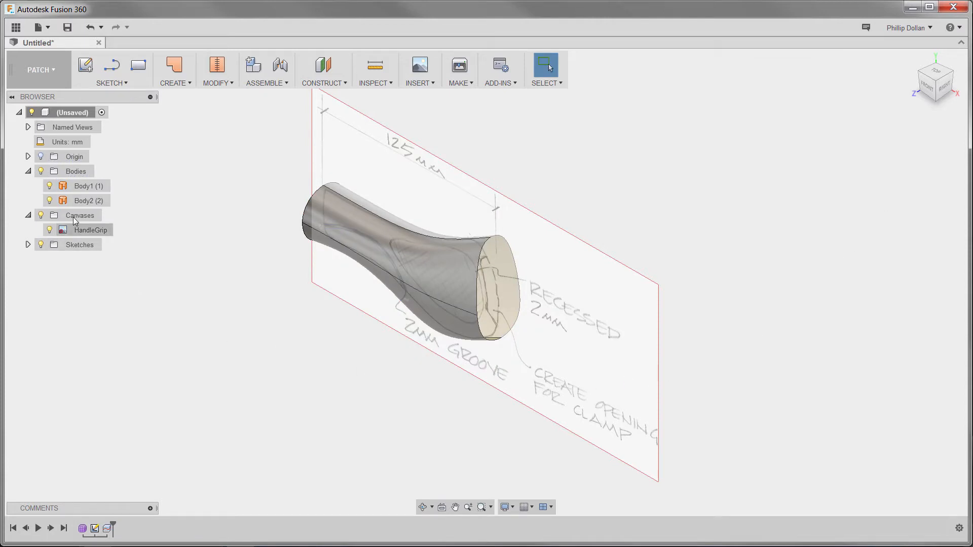
left_click(61, 188)
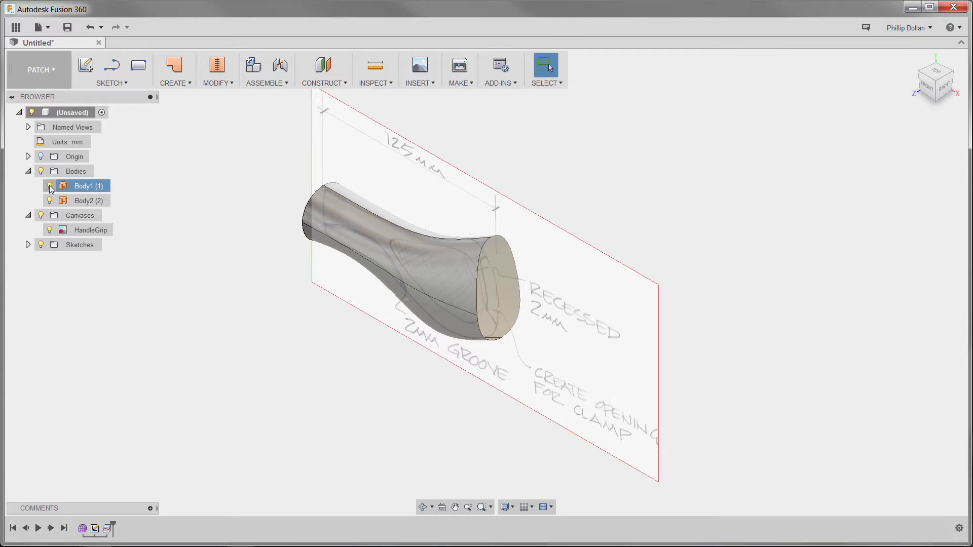
left_click(51, 187)
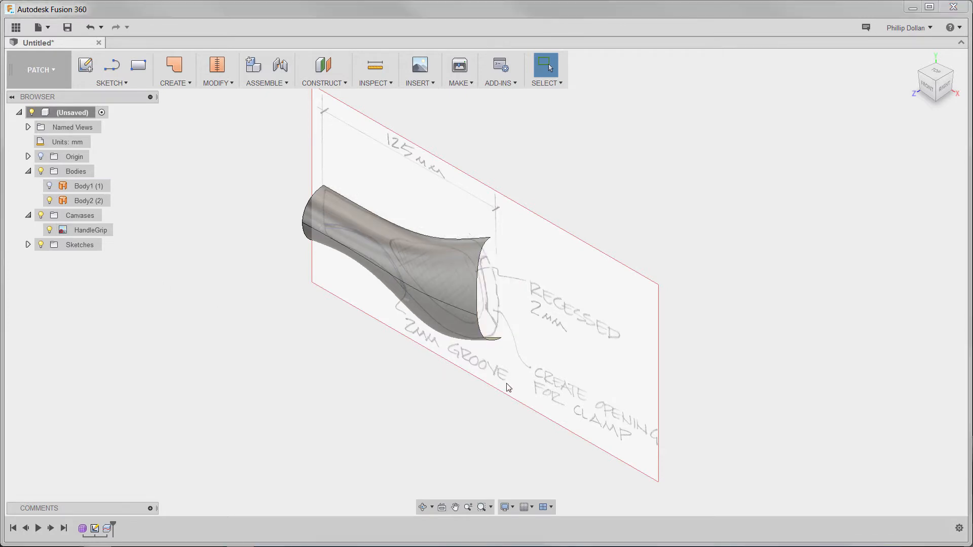
Step: Split the front half of the handle along the upper groove spline with Extend Splitting Tool enabled
left_click(927, 86)
scroll(306, 353, "up", 5)
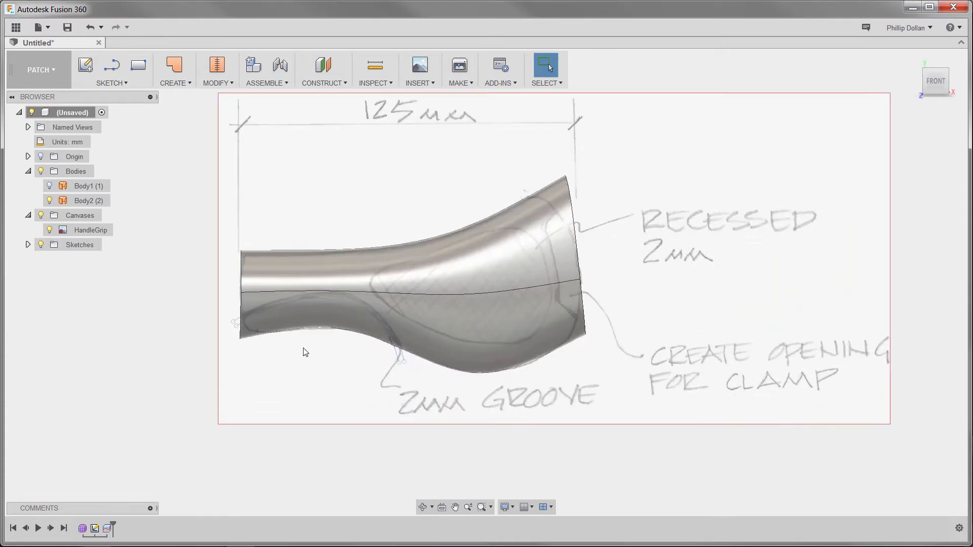
scroll(306, 353, "up", 1)
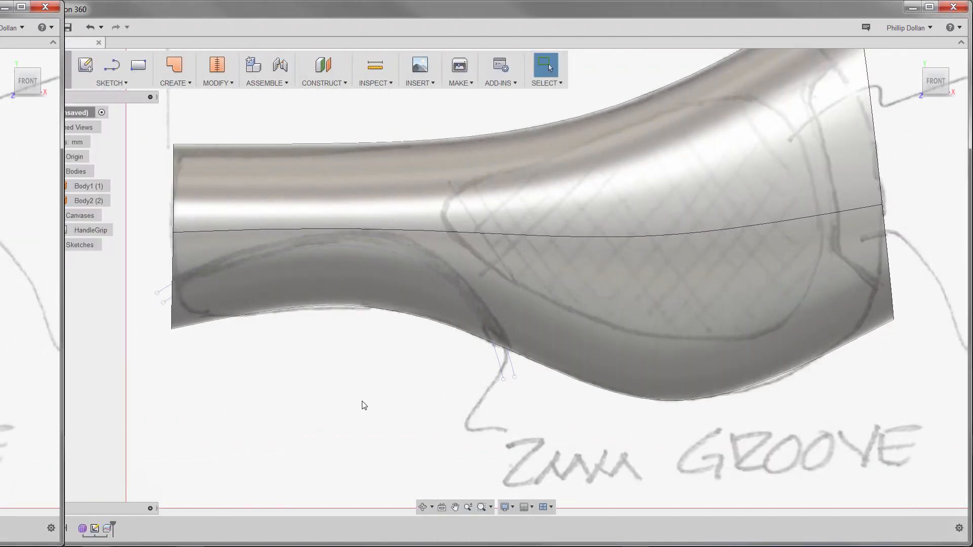
left_click(208, 202)
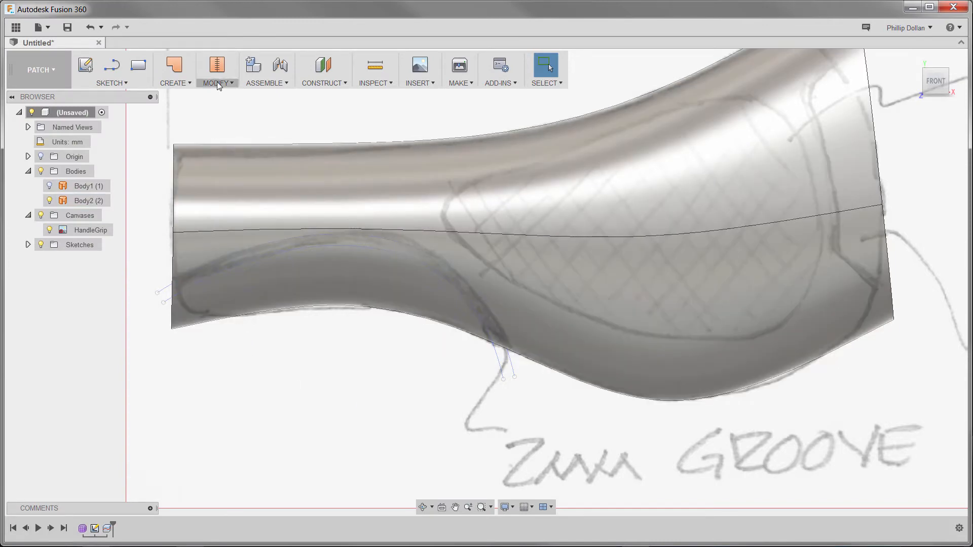
left_click(217, 83)
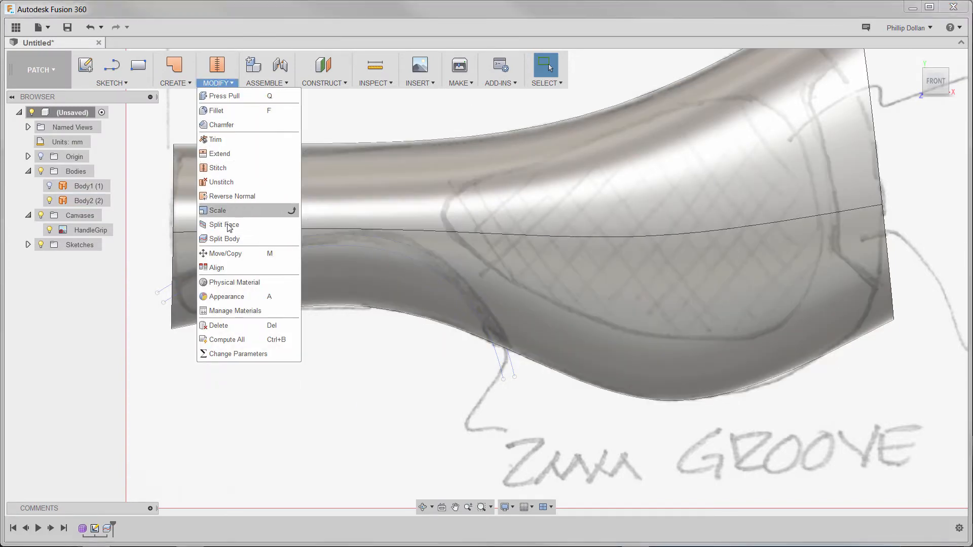
left_click(226, 238)
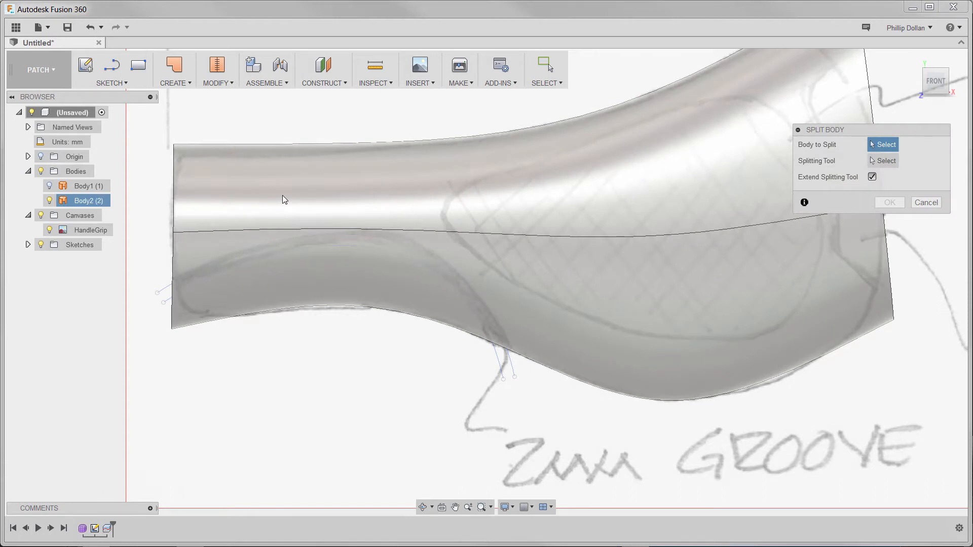
left_click(282, 197)
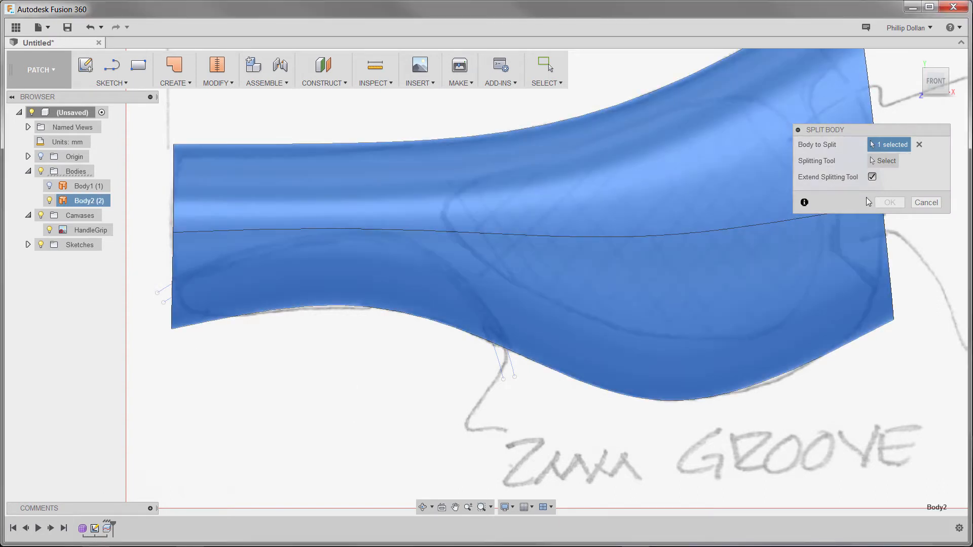
left_click(873, 160)
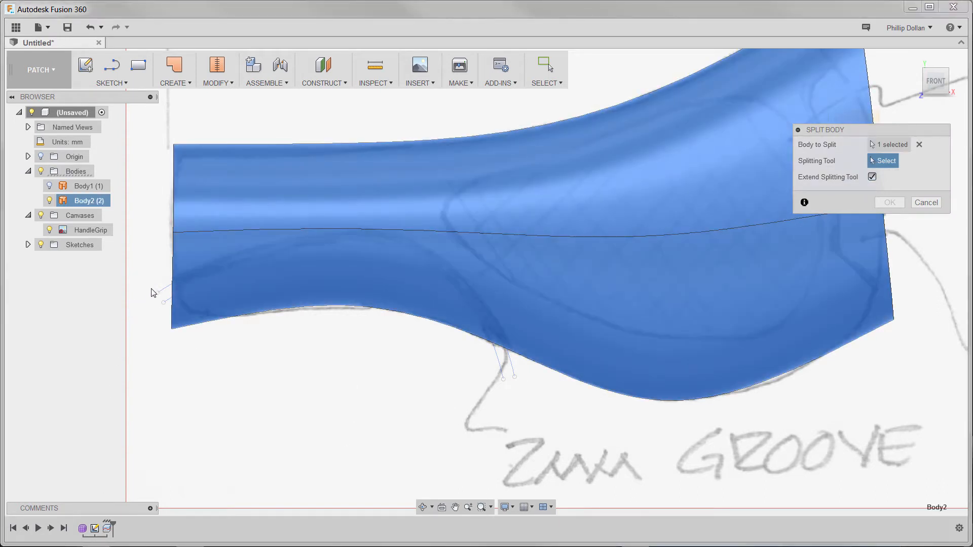
left_click(161, 292)
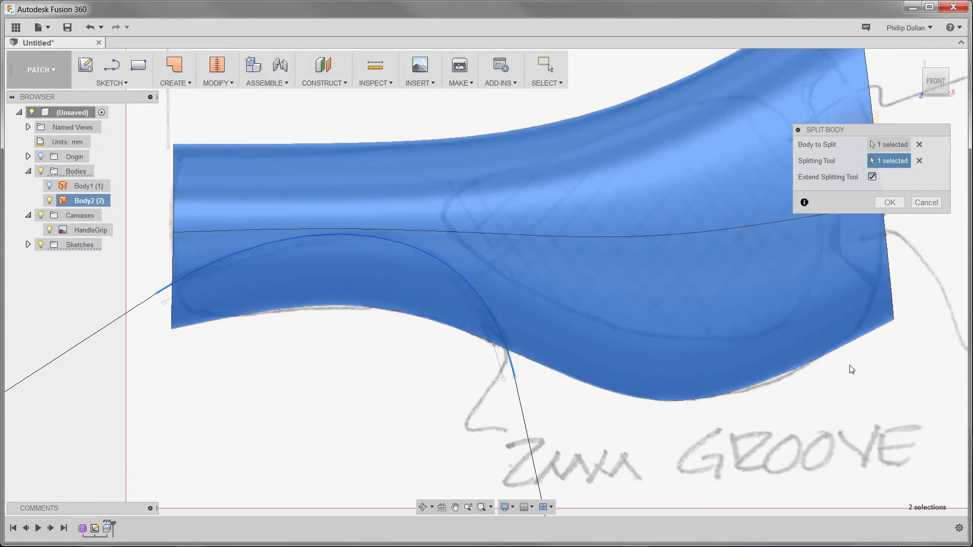
scroll(846, 373, "down", 4)
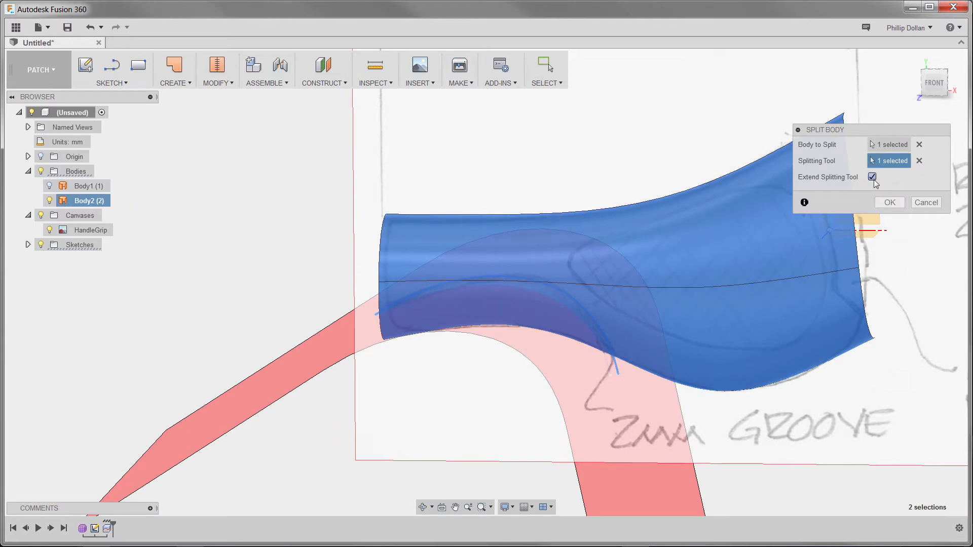
left_click(872, 178)
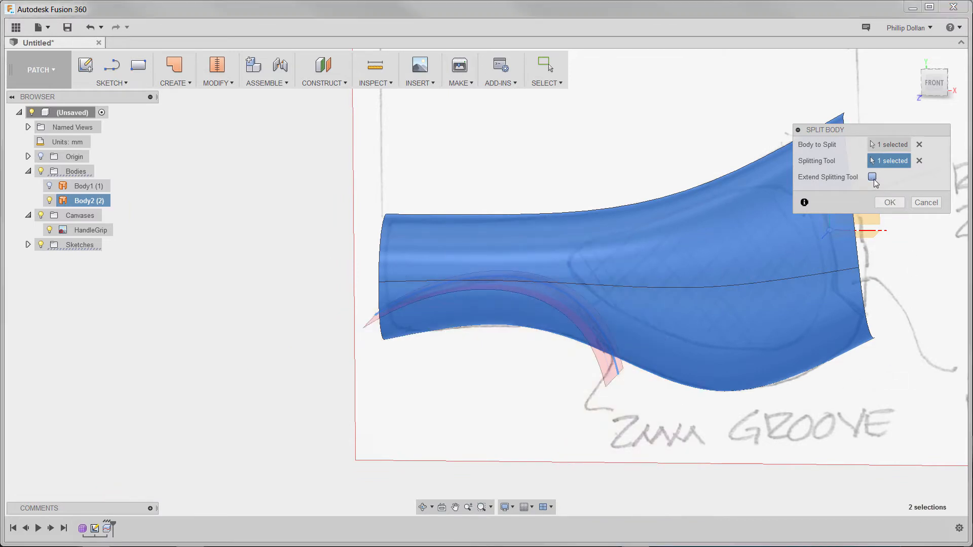
left_click(873, 178)
left_click(889, 203)
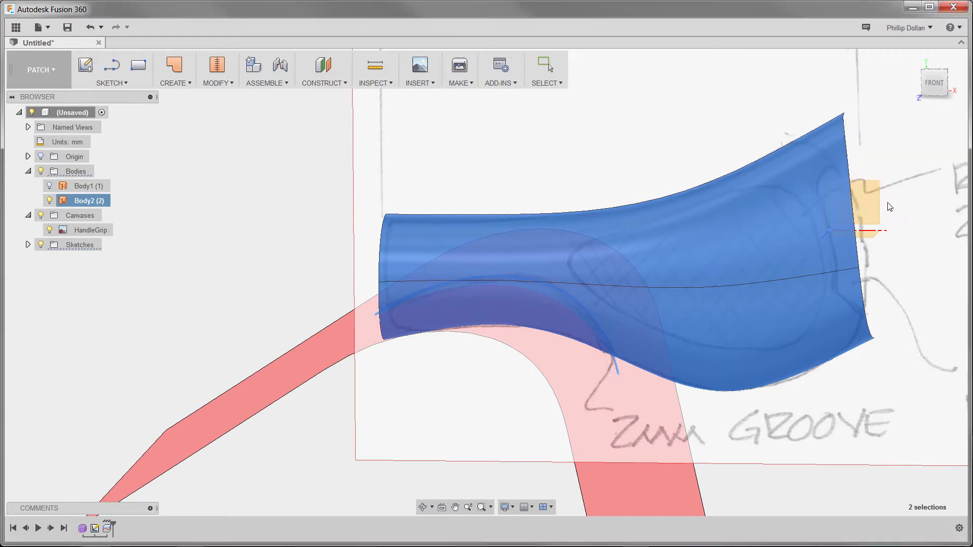
Step: Show Sketch1 and trim away the surface strip between the two groove splines, using the lower offset spline as the trim tool
middle_click_drag(524, 408, 552, 401, "shift")
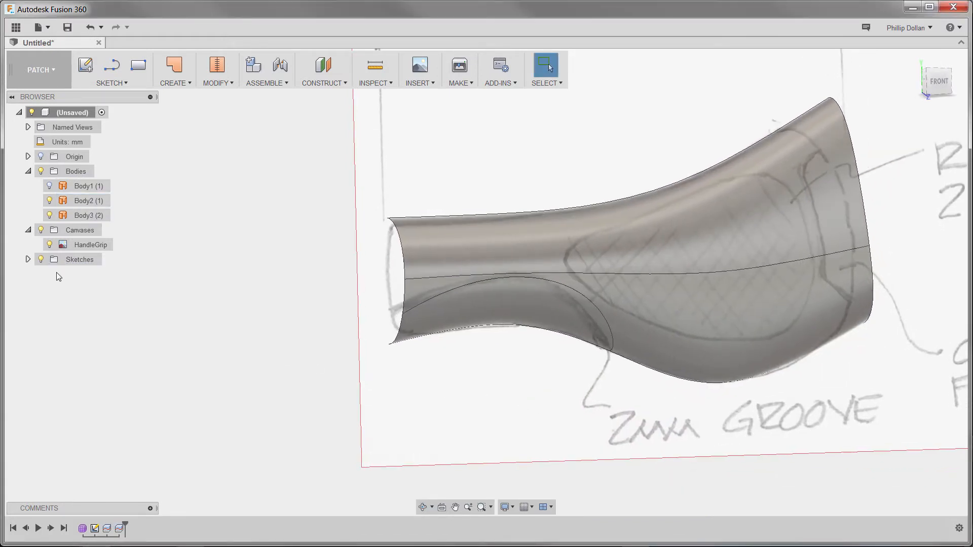
left_click(27, 260)
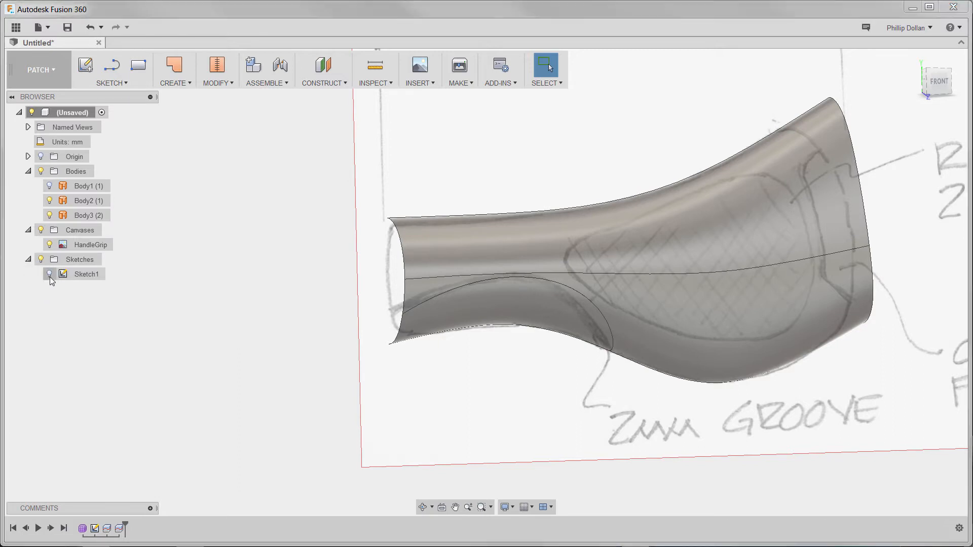
left_click(50, 275)
left_click(227, 85)
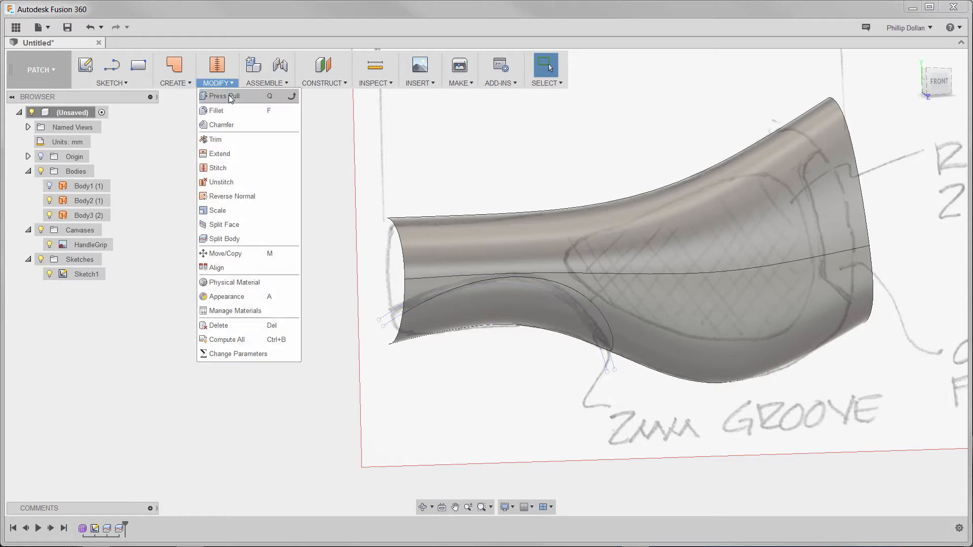
left_click(224, 141)
scroll(482, 363, "up", 3)
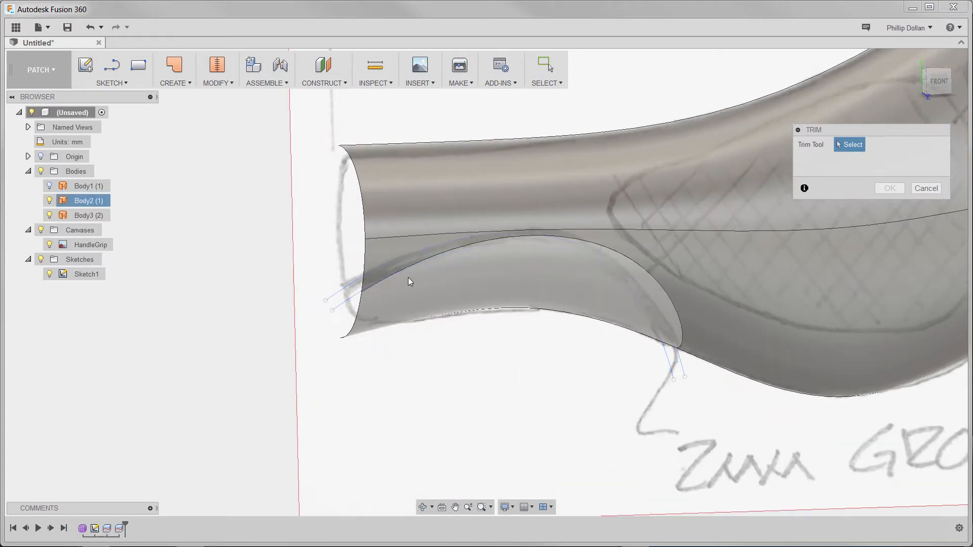
left_click(348, 303)
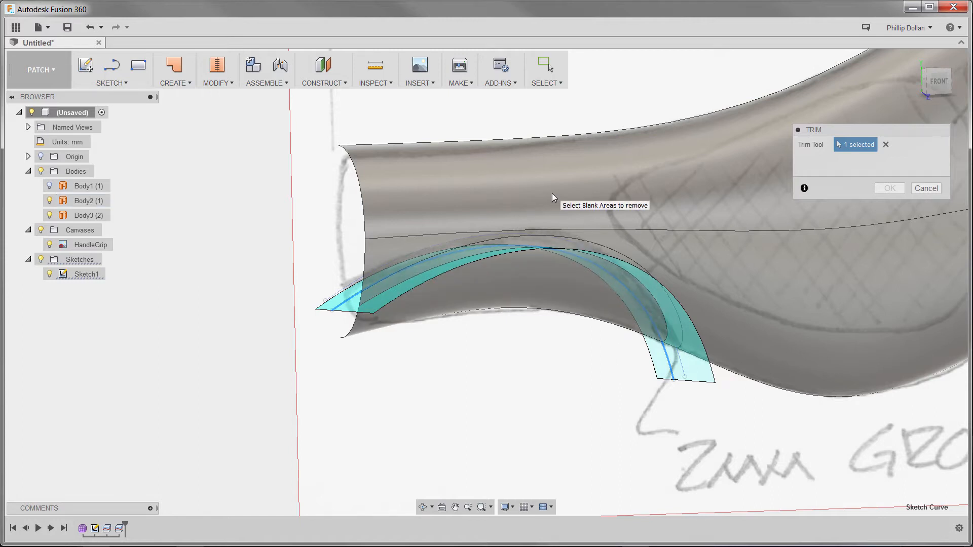
scroll(460, 254, "up", 5)
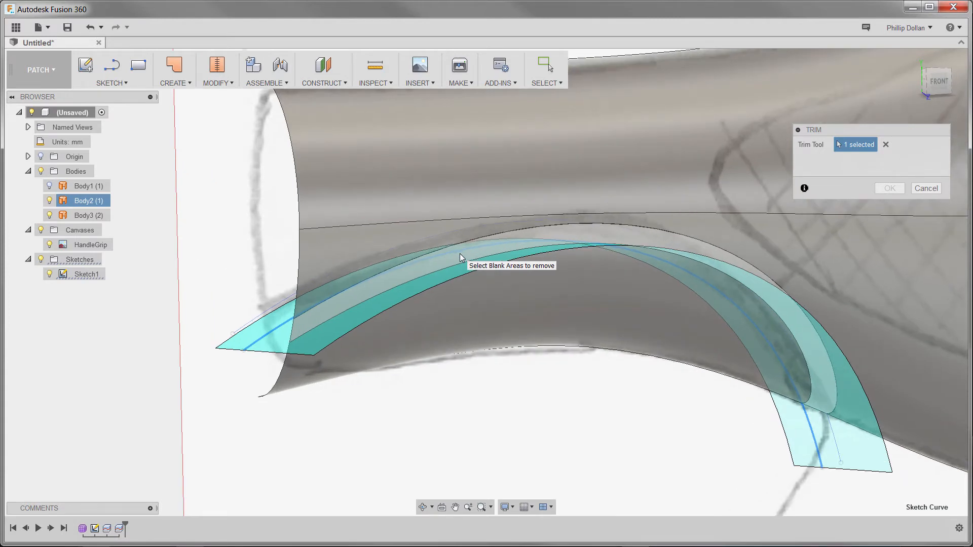
left_click(460, 253)
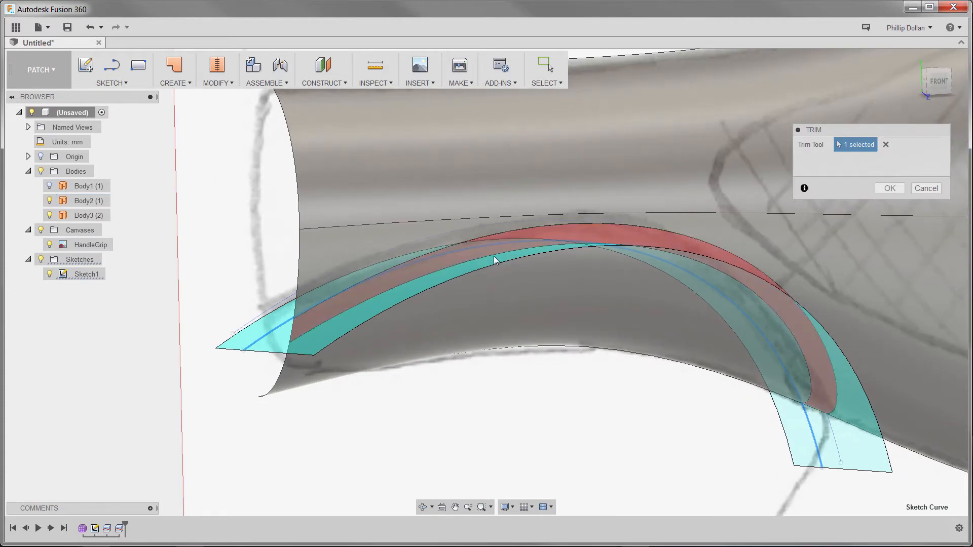
left_click(890, 187)
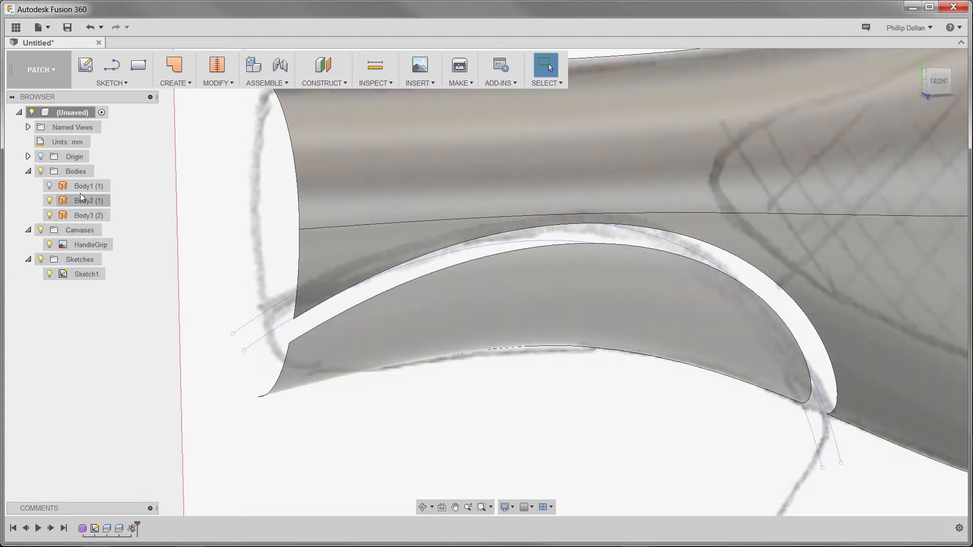
Step: Create a new sketch on the front origin plane over the trimmed groove
scroll(372, 431, "down", 5)
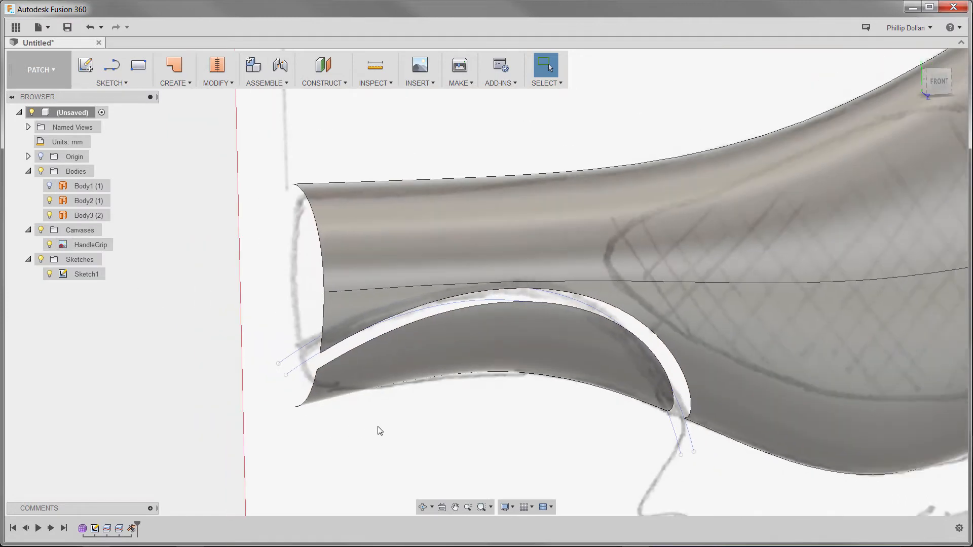
middle_click_drag(518, 430, 499, 420, "shift")
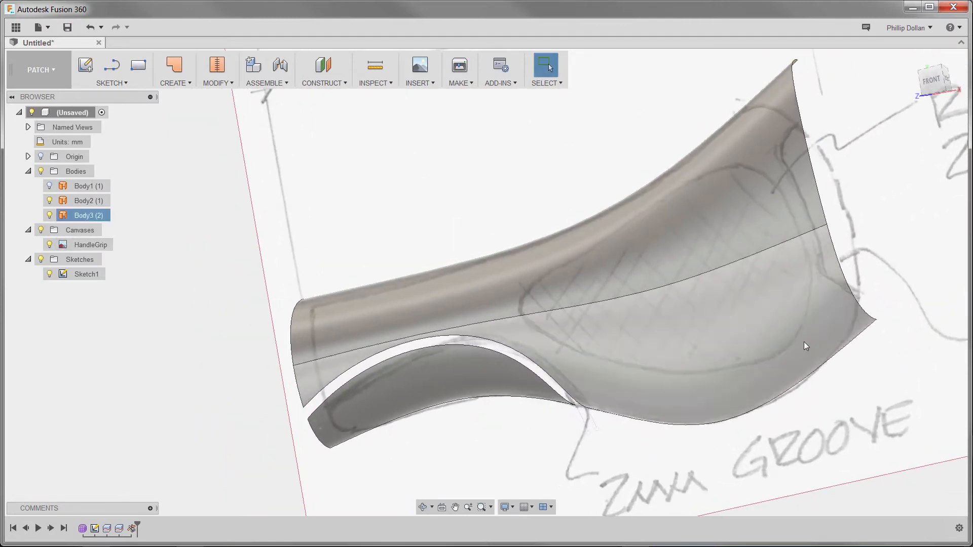
left_click(930, 82)
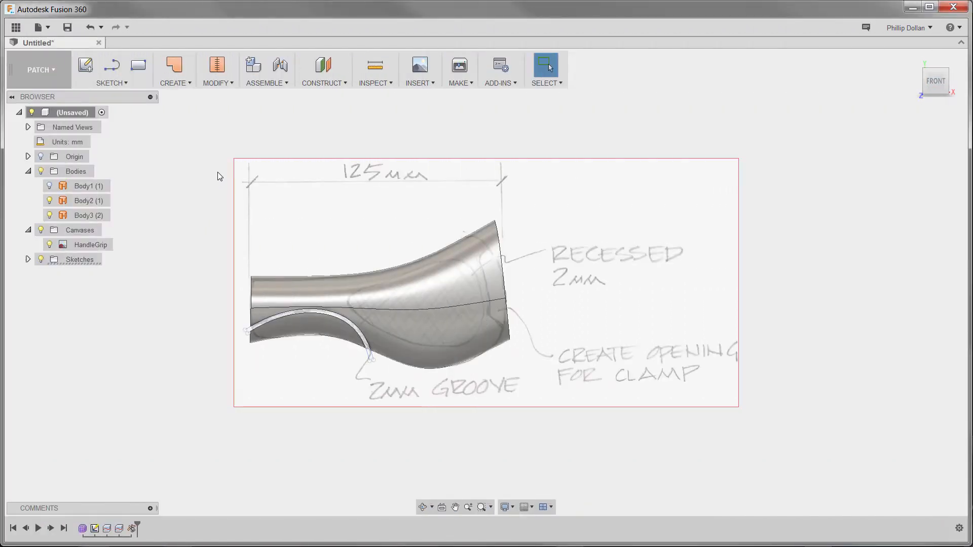
left_click(85, 66)
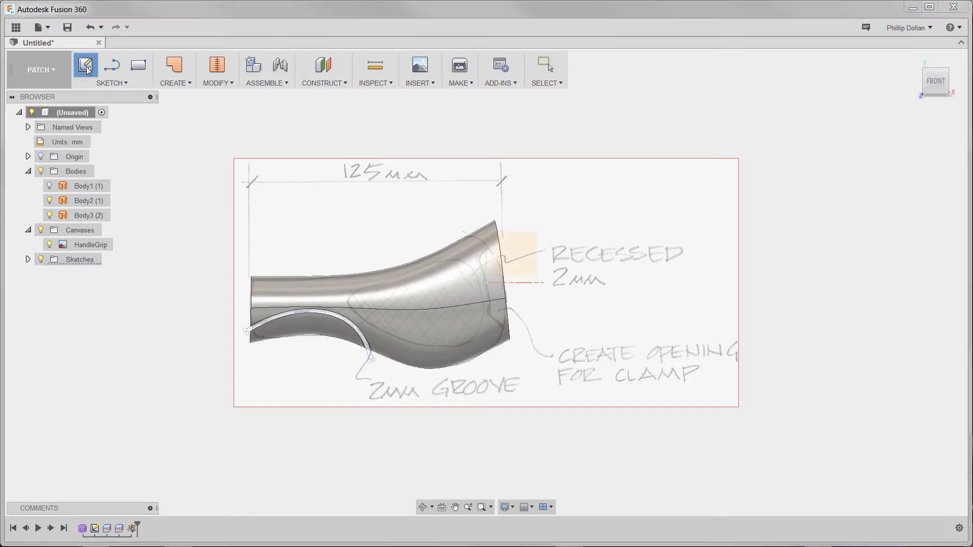
left_click(522, 249)
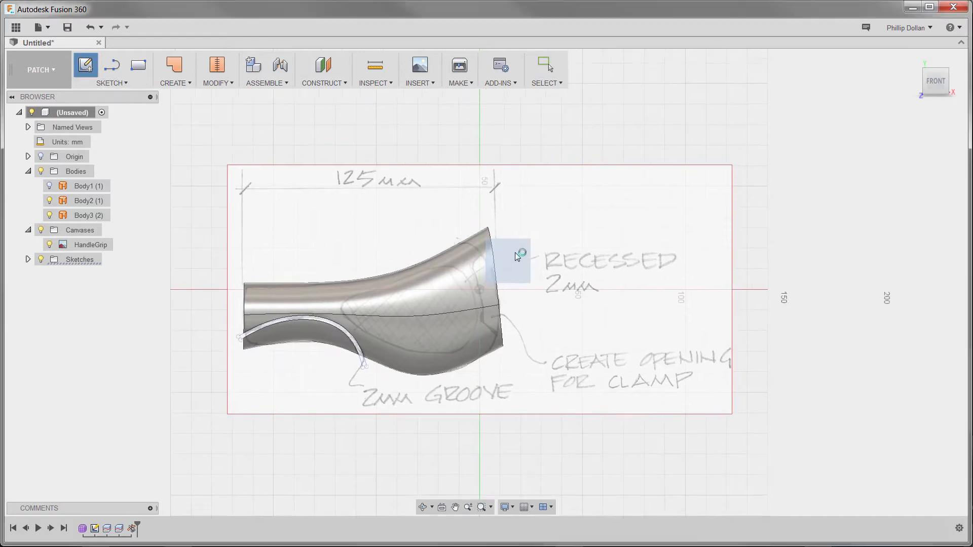
scroll(324, 390, "up", 10)
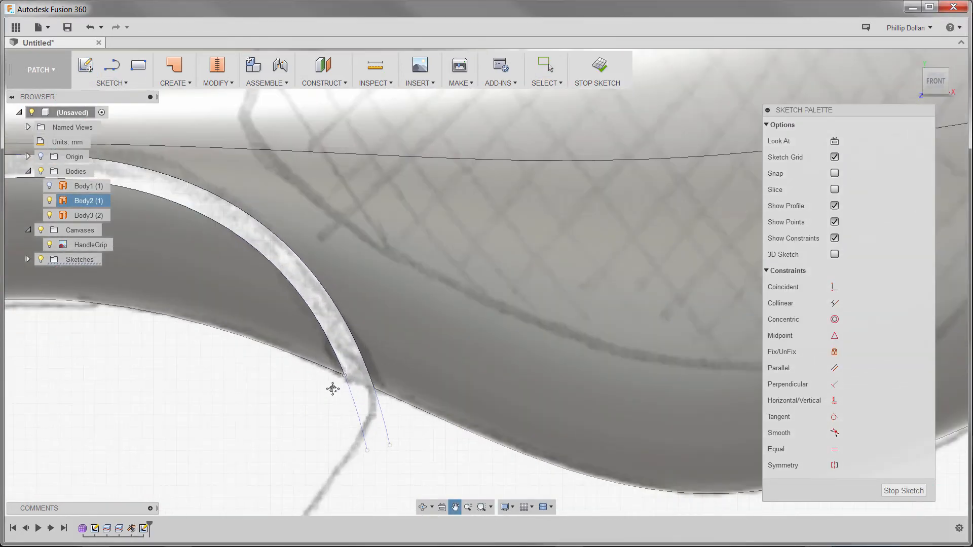
middle_click_drag(332, 390, 474, 401)
key("Escape")
scroll(475, 400, "down", 2)
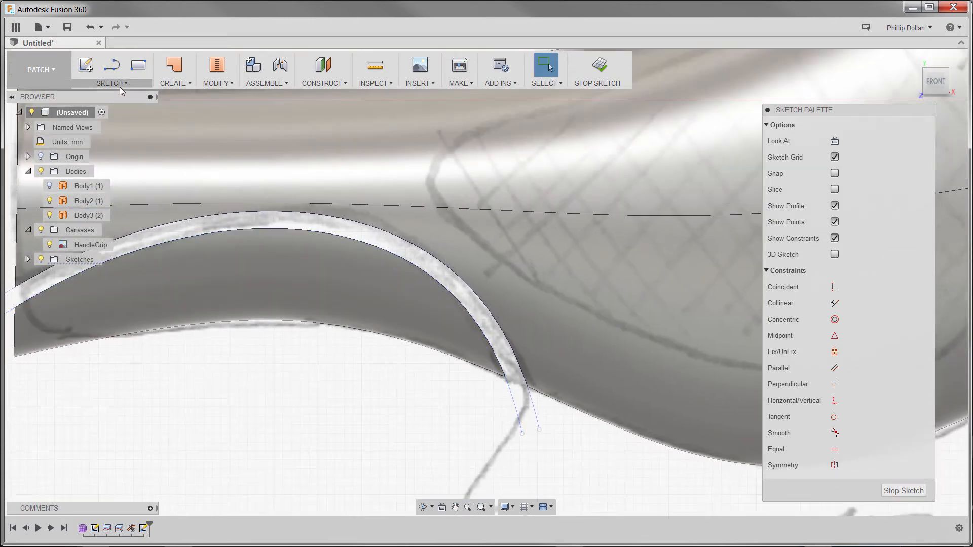
Step: Intersect the two vertices where the groove's upper and lower edges meet the handle's bottom edge into the sketch
left_click(120, 84)
mouse_move(146, 384)
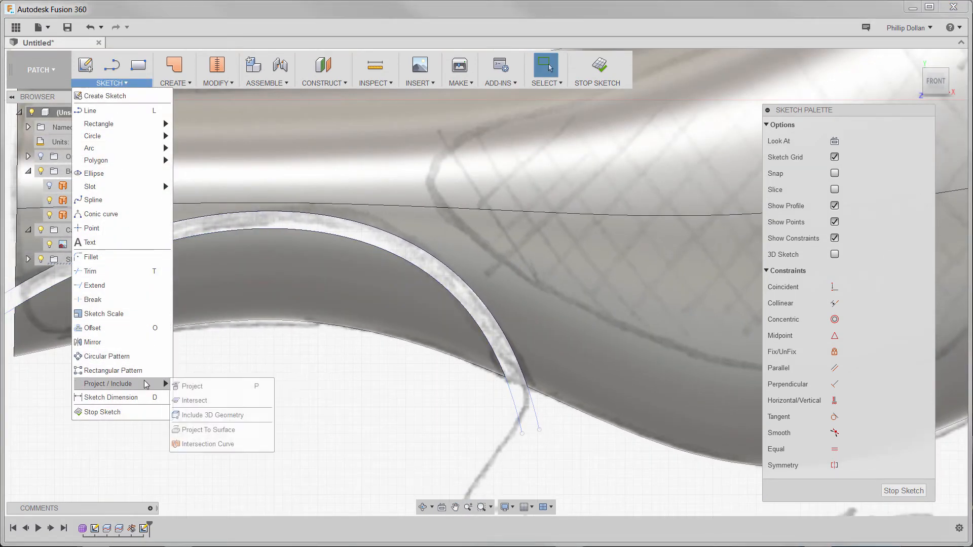
left_click(195, 401)
scroll(529, 369, "up", 3)
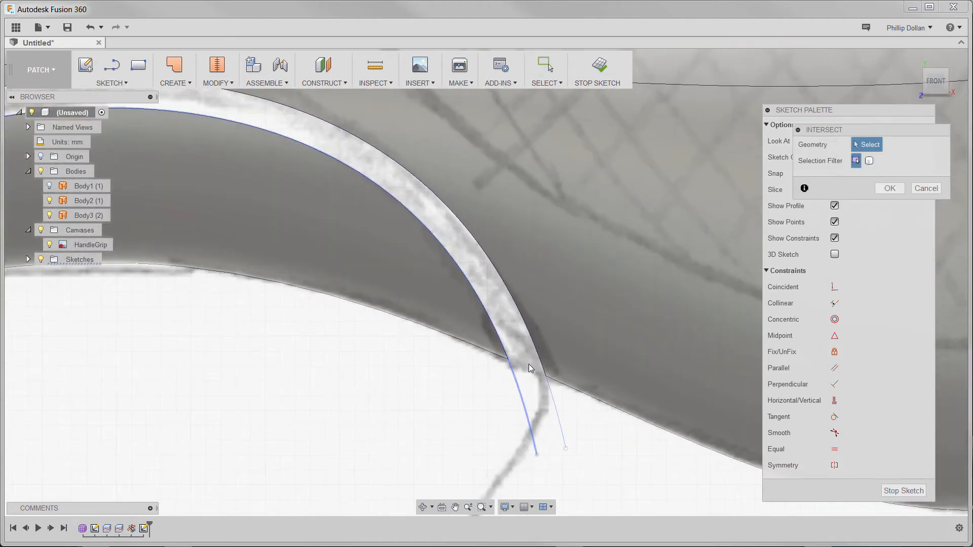
scroll(528, 366, "up", 3)
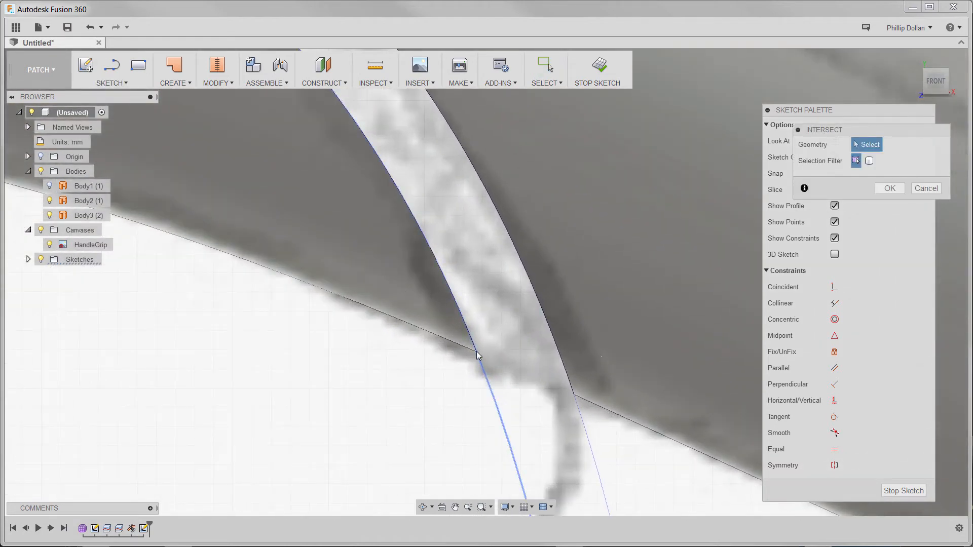
left_click(476, 351)
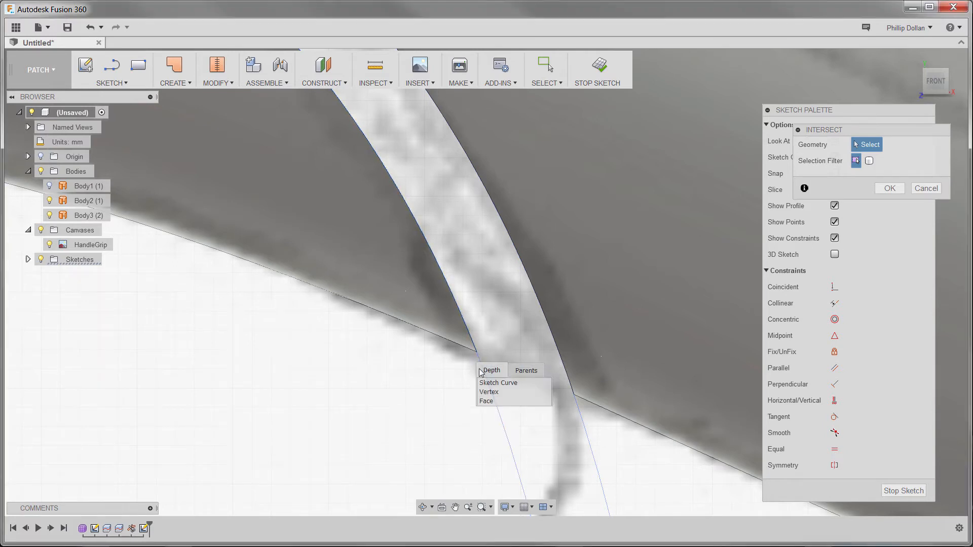
left_click(487, 393)
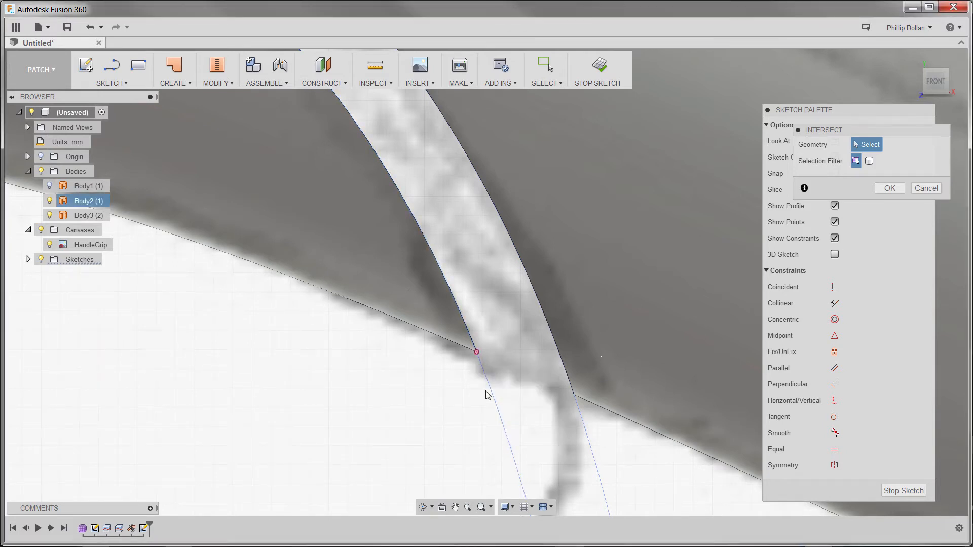
left_click(573, 398)
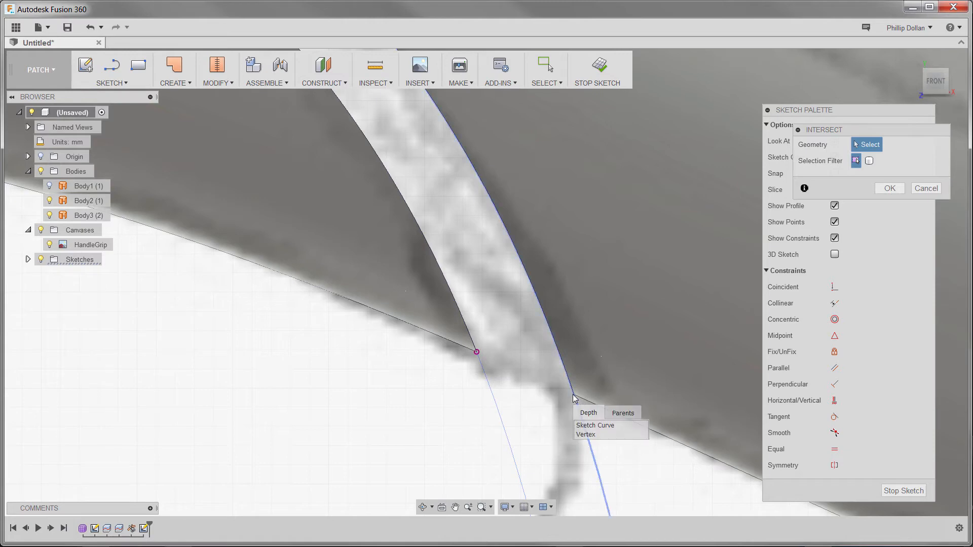
left_click(580, 434)
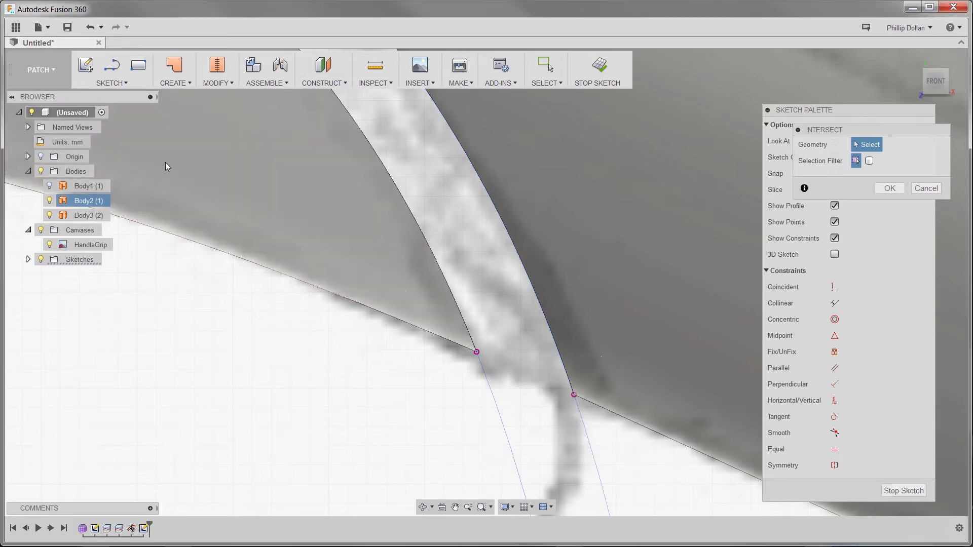
Step: Draw a 3-point arc between the two intersected points, bulging up into the groove, and finish the sketch
left_click(126, 83)
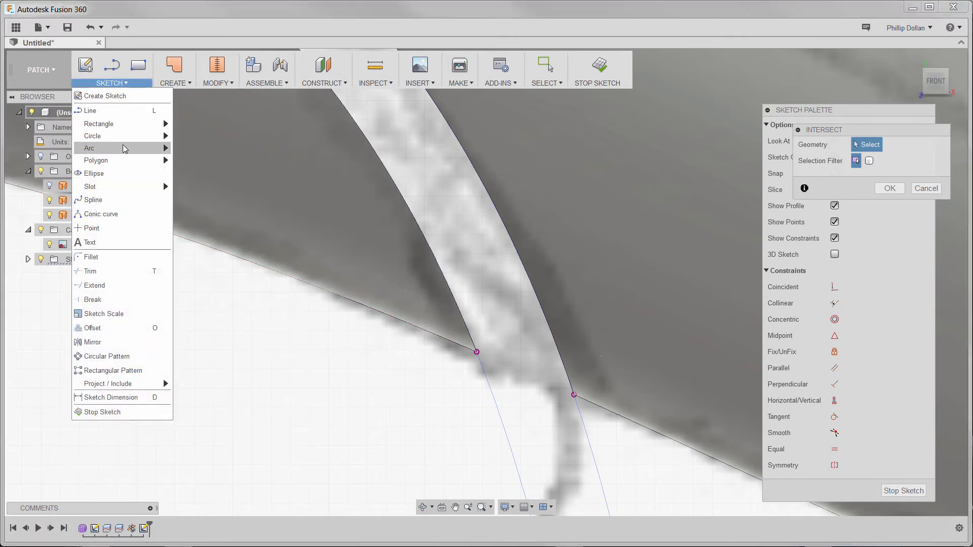
mouse_move(124, 148)
left_click(196, 152)
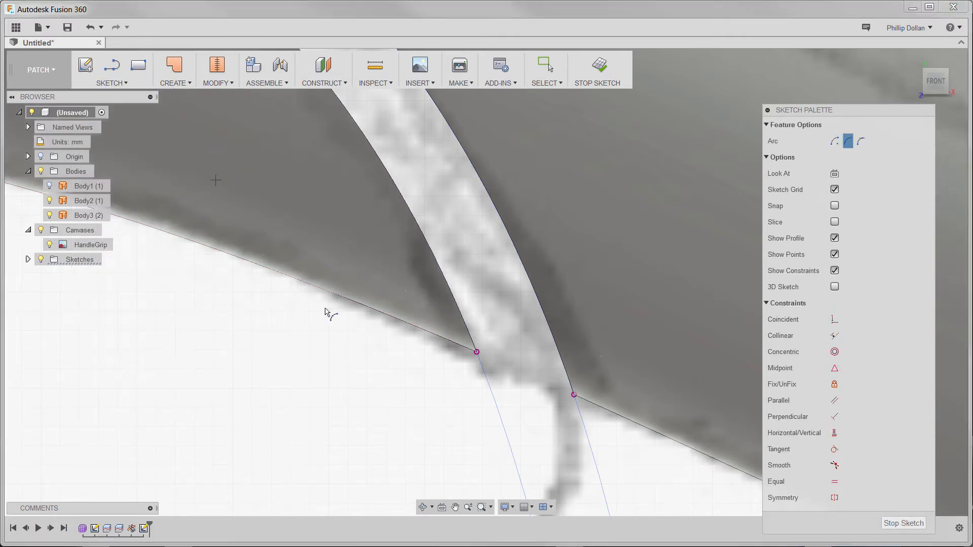
left_click(476, 352)
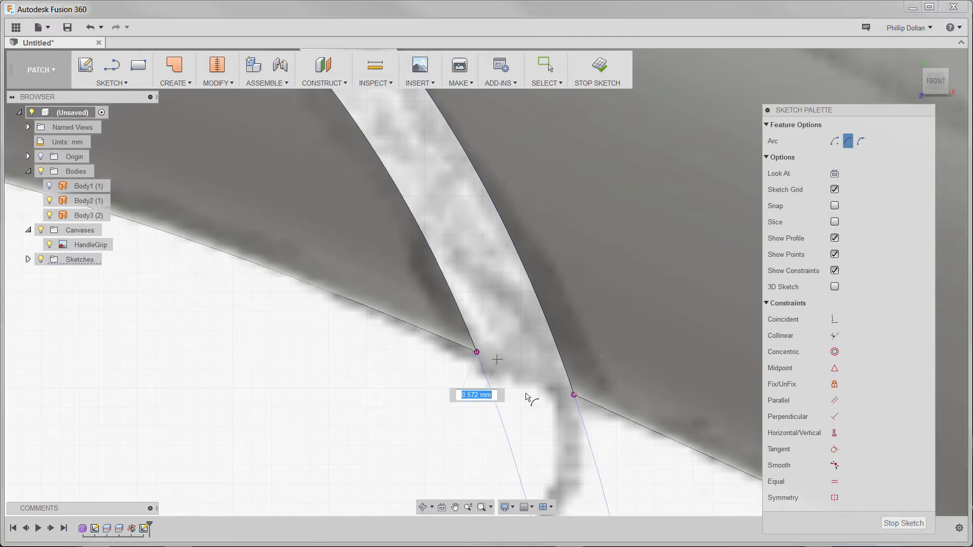
left_click(573, 394)
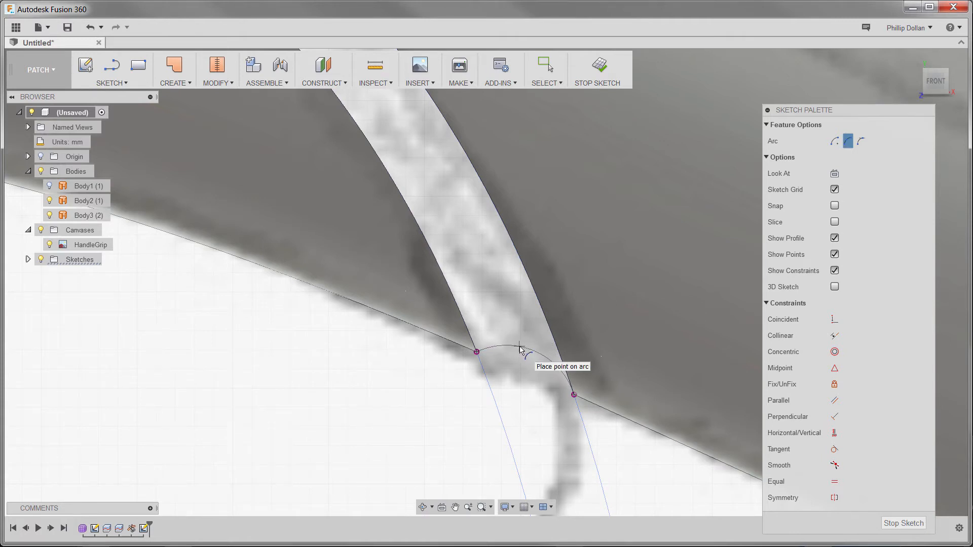
left_click(521, 349)
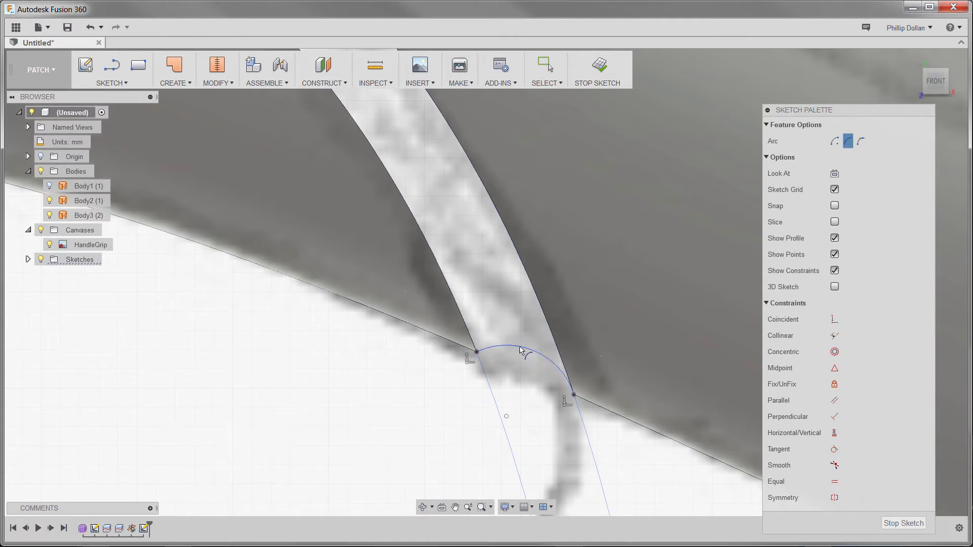
left_click(904, 523)
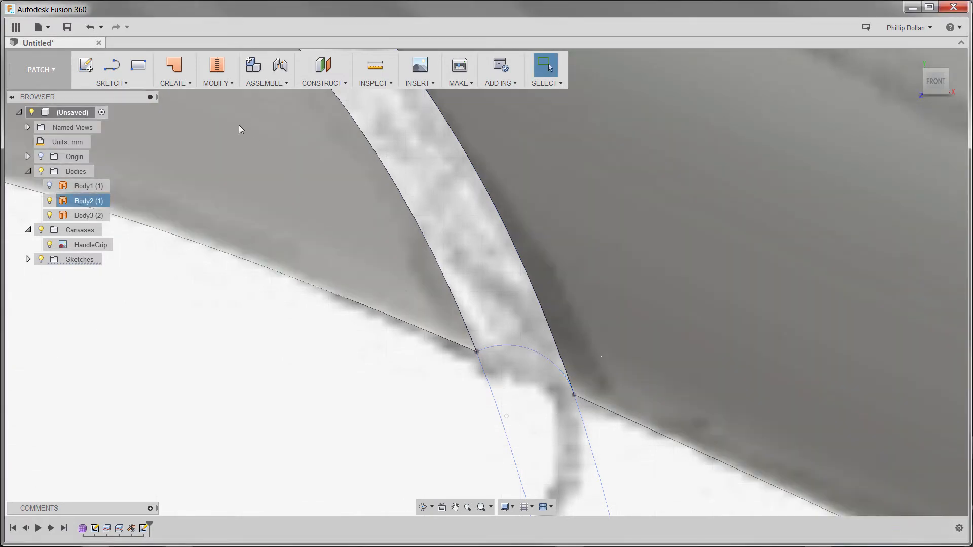
Step: Set up a Path + Guide Rail sweep with the arc as profile and the groove's upper surface edge as path
left_click(181, 83)
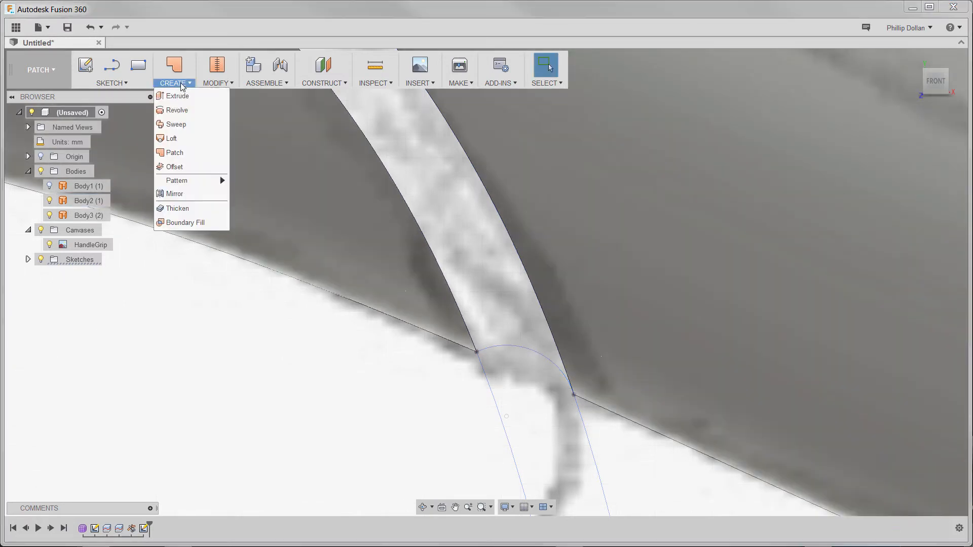
left_click(177, 125)
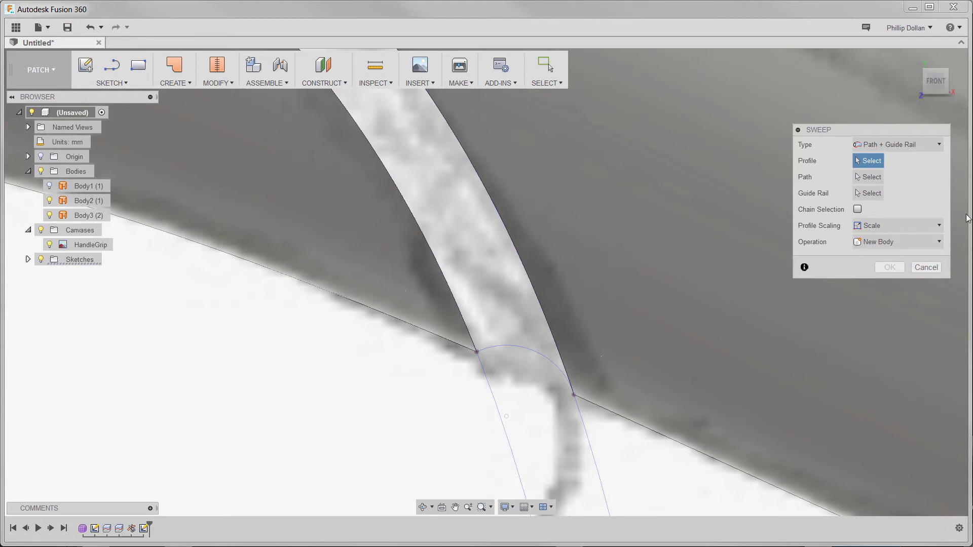
left_click(910, 145)
left_click(900, 147)
left_click(527, 348)
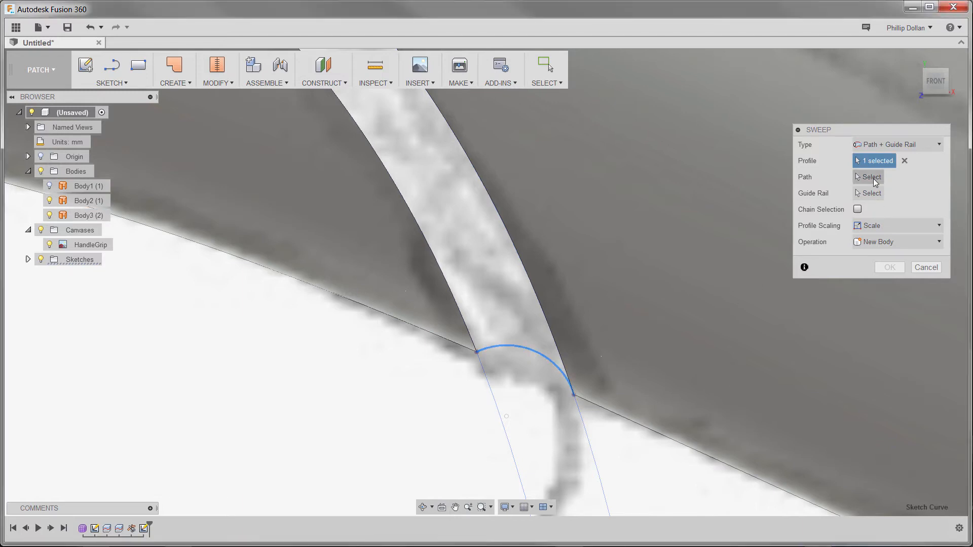
left_click(874, 179)
scroll(625, 463, "down", 5)
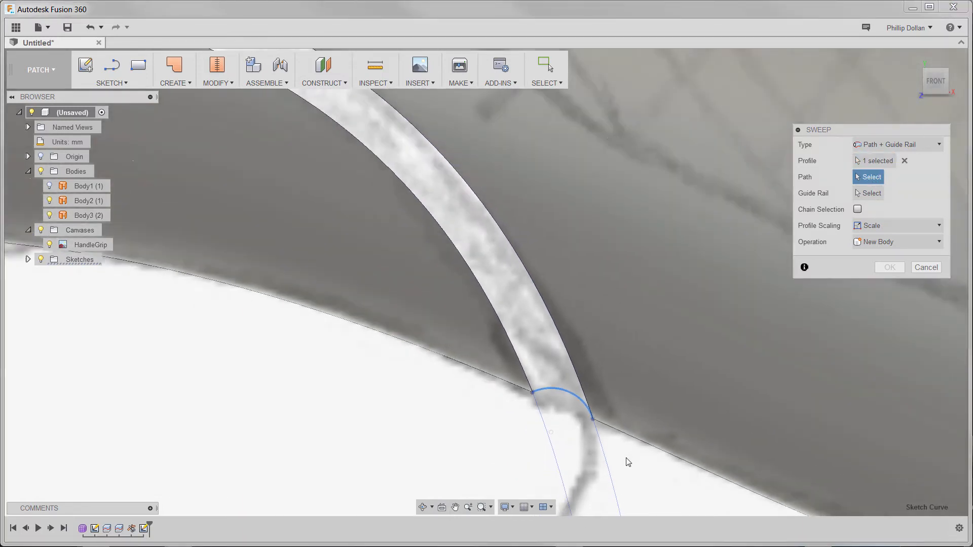
scroll(627, 462, "down", 1)
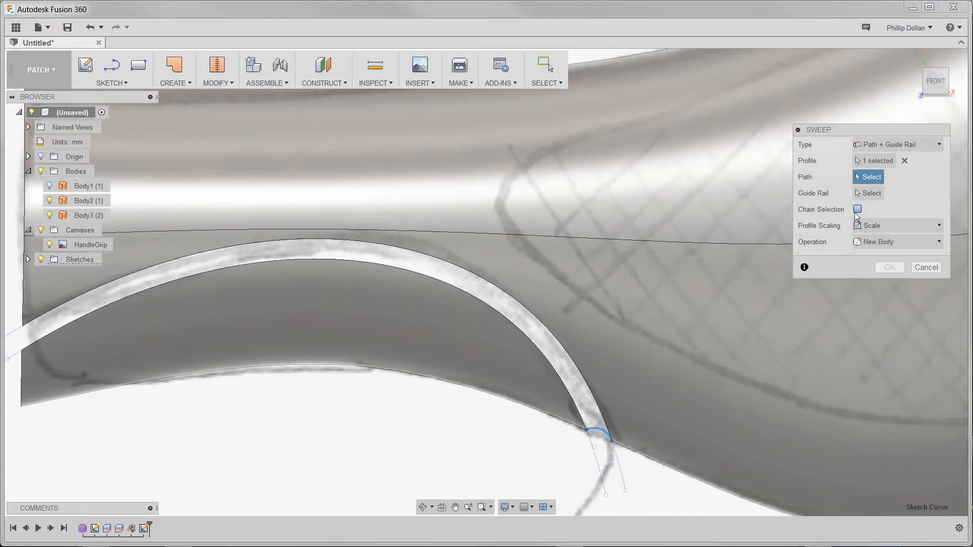
left_click(583, 383)
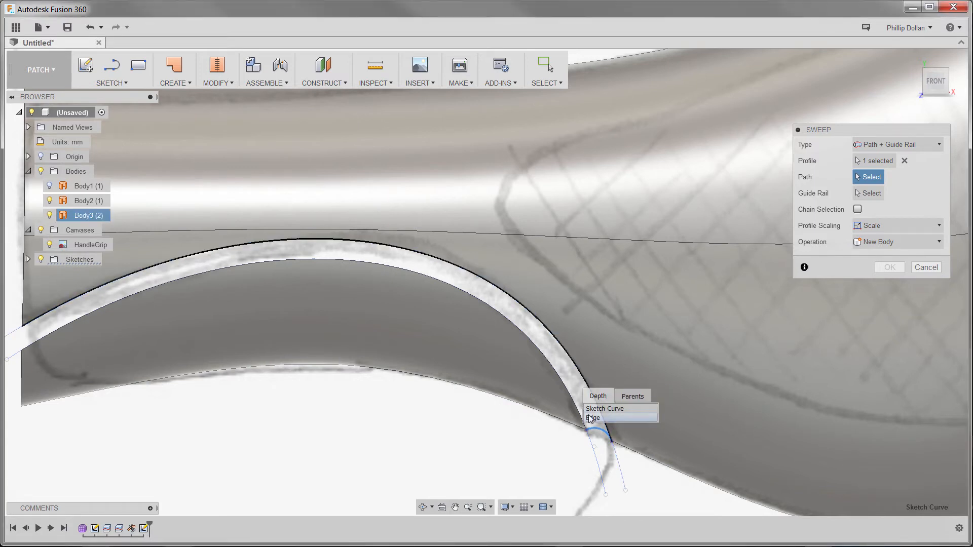
left_click(592, 417)
Step: Use the groove's lower surface edge as guide rail and complete the sweep as a new body with distance 1.00
left_click(868, 193)
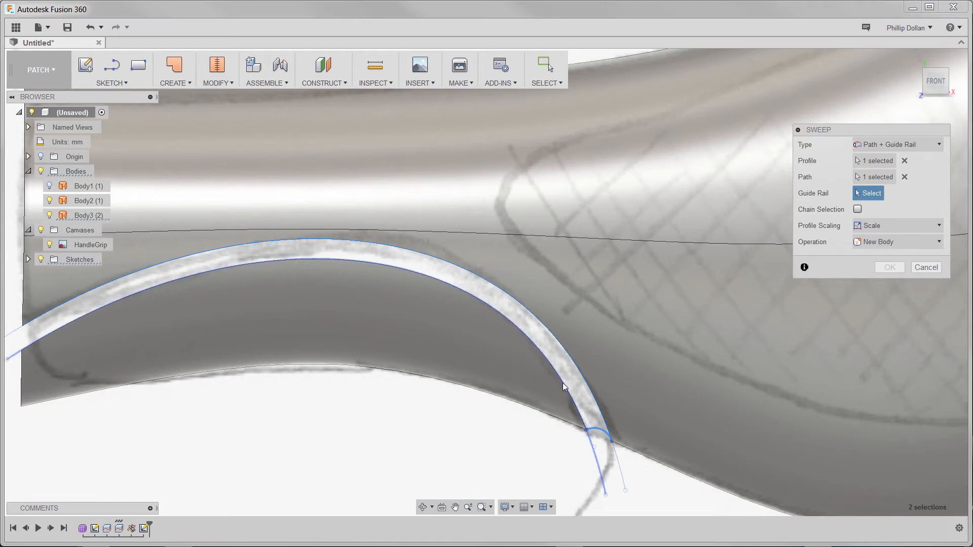
left_click(571, 424)
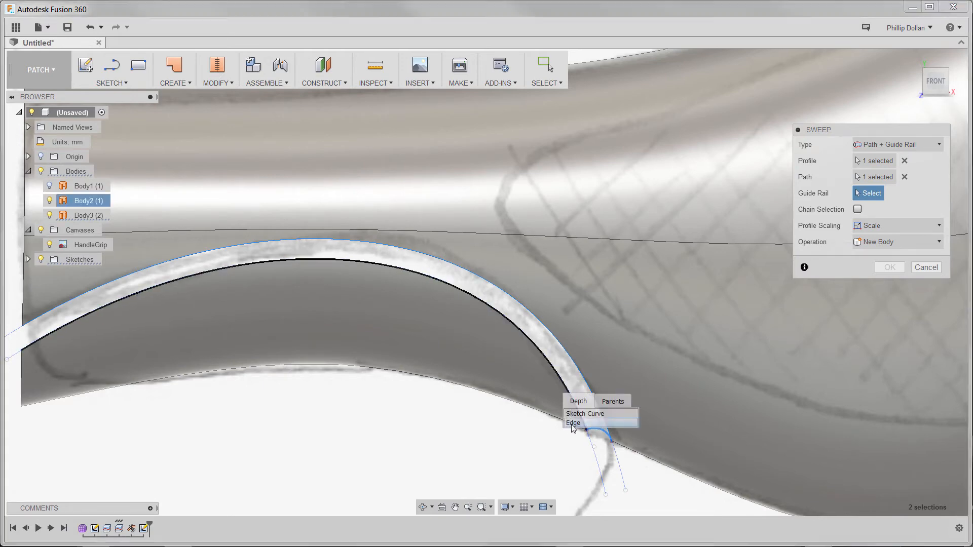
left_click(573, 423)
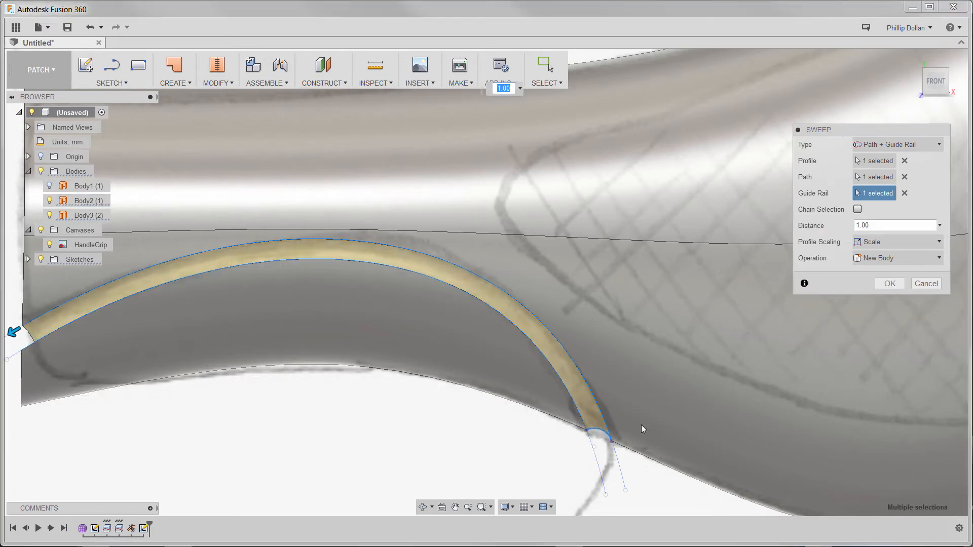
left_click_drag(14, 331, 2, 355)
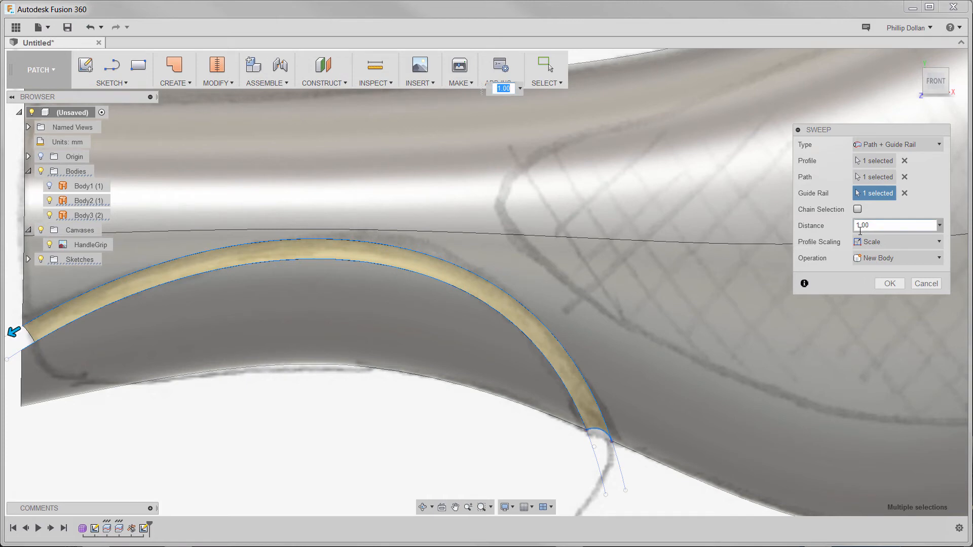
left_click(890, 283)
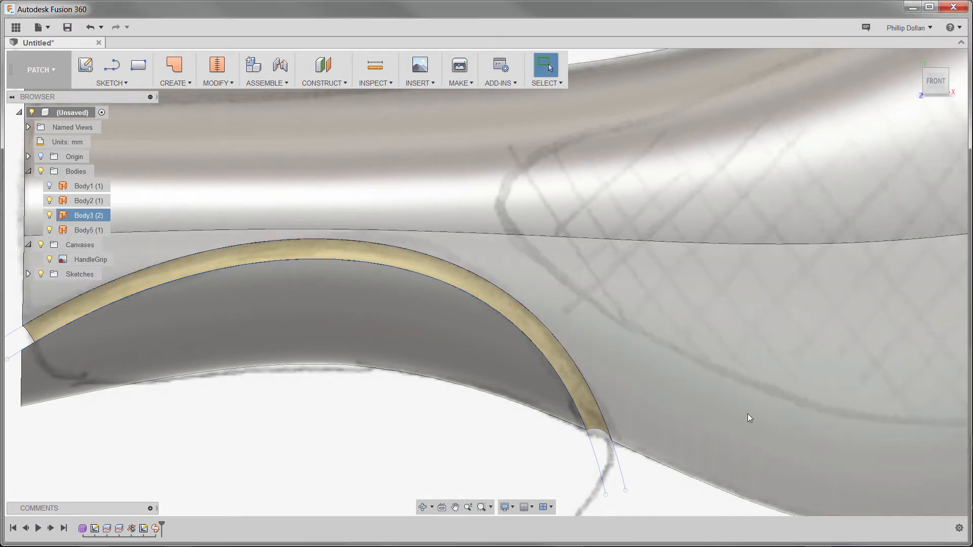
scroll(553, 480, "down", 2)
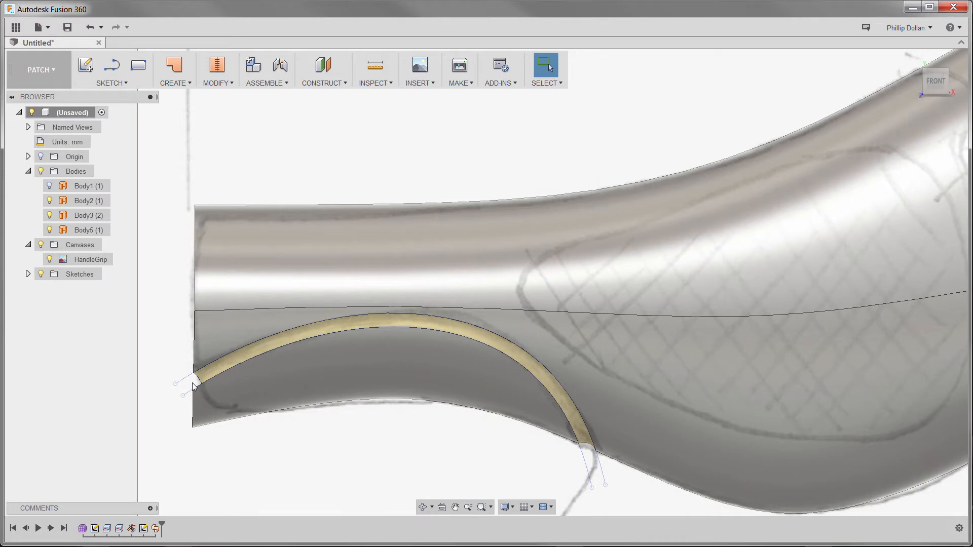
left_click(203, 234)
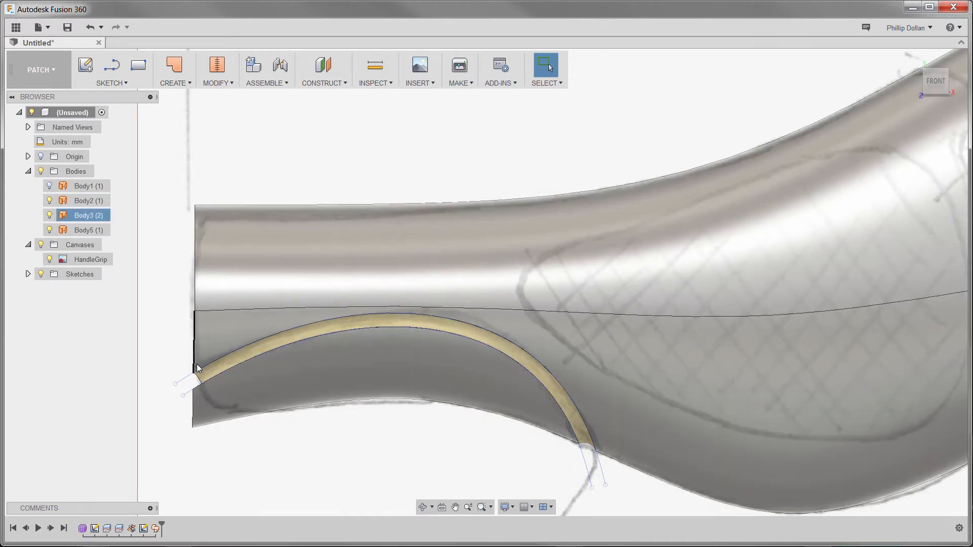
left_click(368, 444)
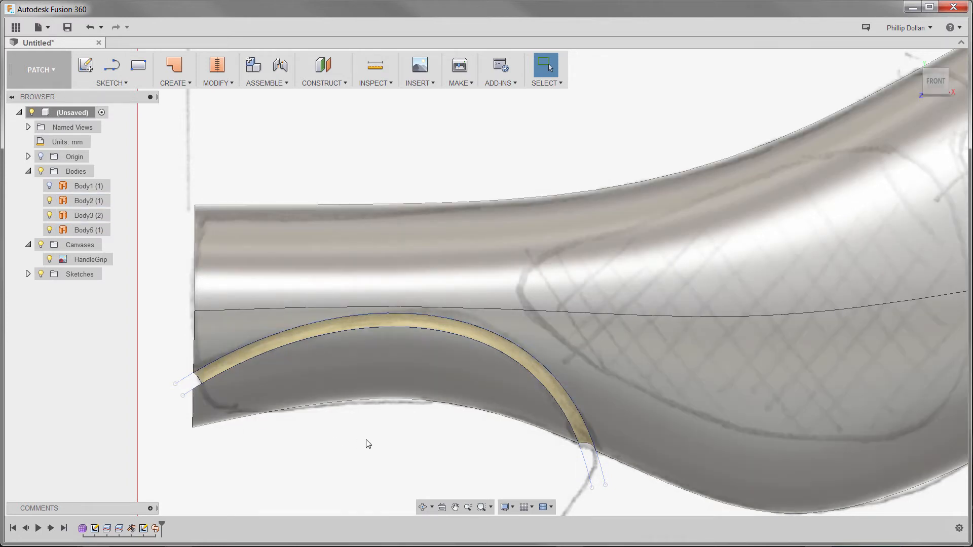
left_click(897, 198)
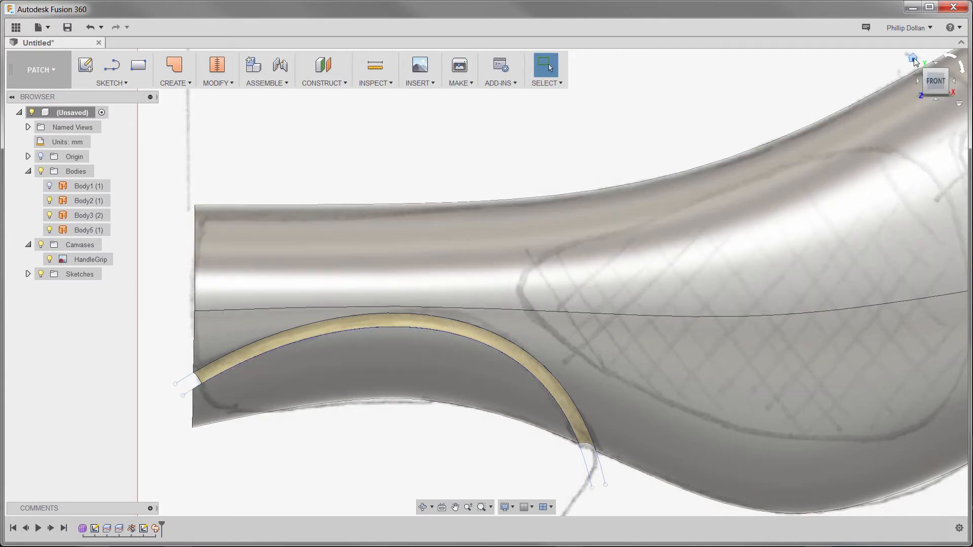
left_click(912, 58)
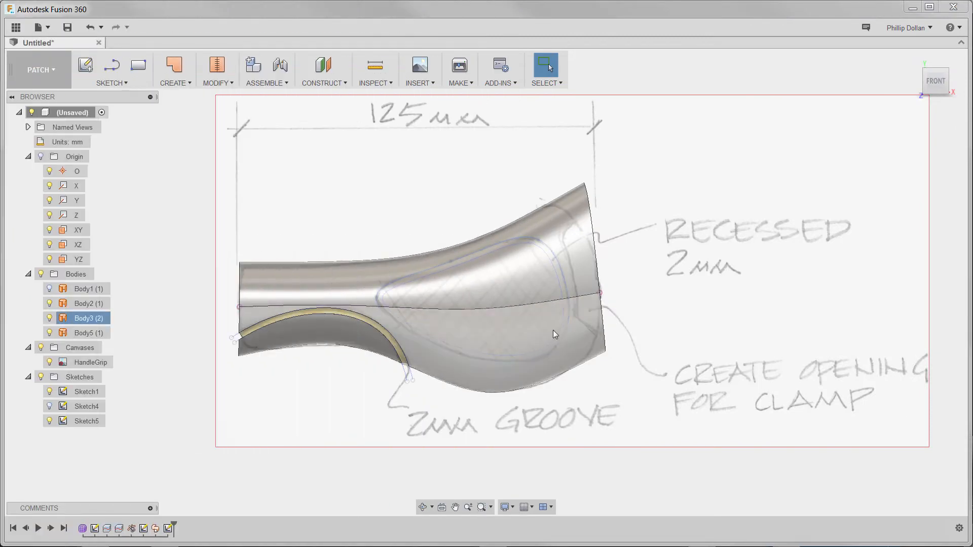
Step: Hide Body3 and examine the outer recess outline and its inner offset curve around the crosshatched grip area
left_click(49, 317)
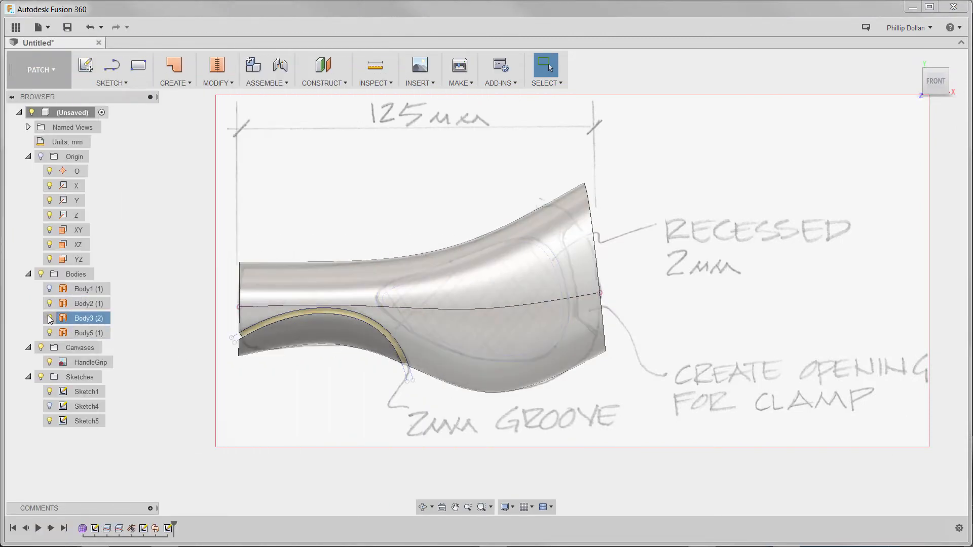
left_click(50, 318)
scroll(445, 304, "up", 5)
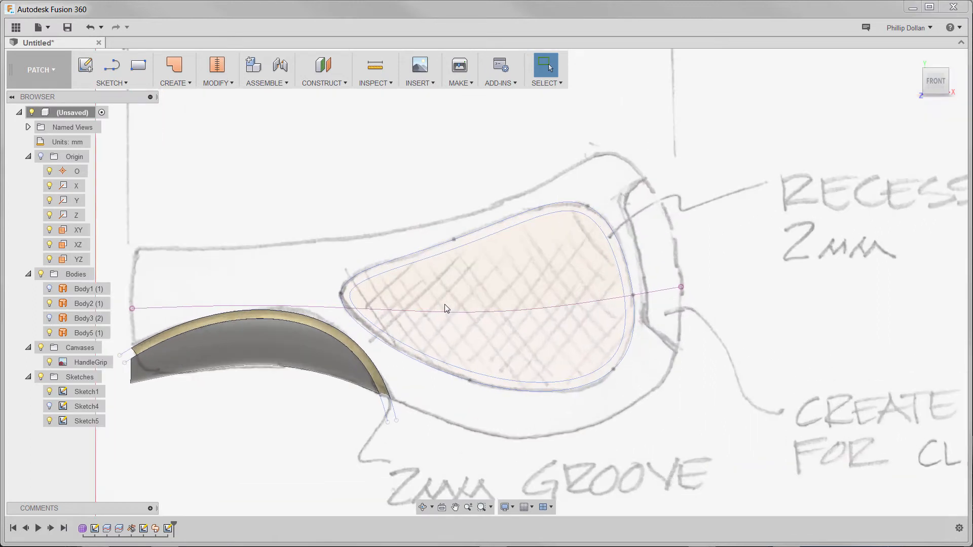
left_click(431, 236)
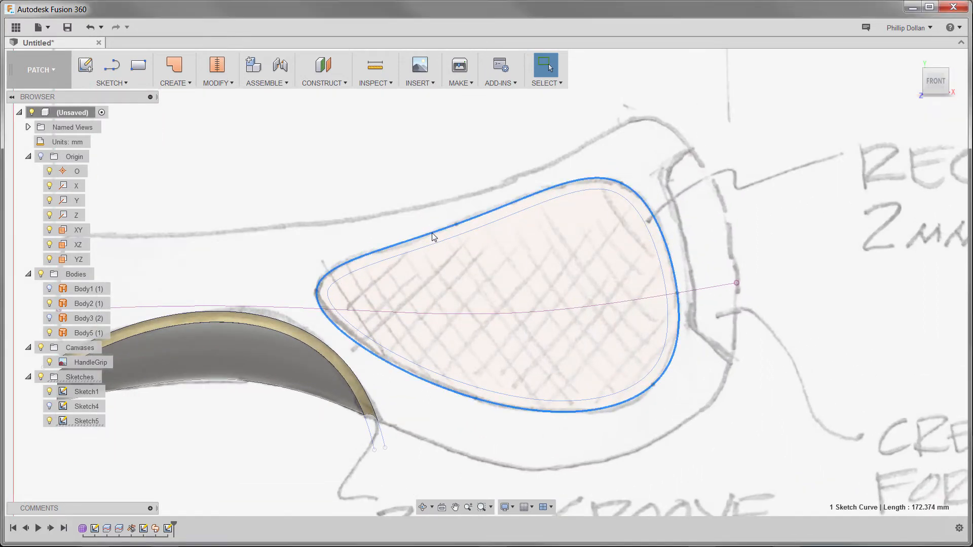
left_click(433, 242)
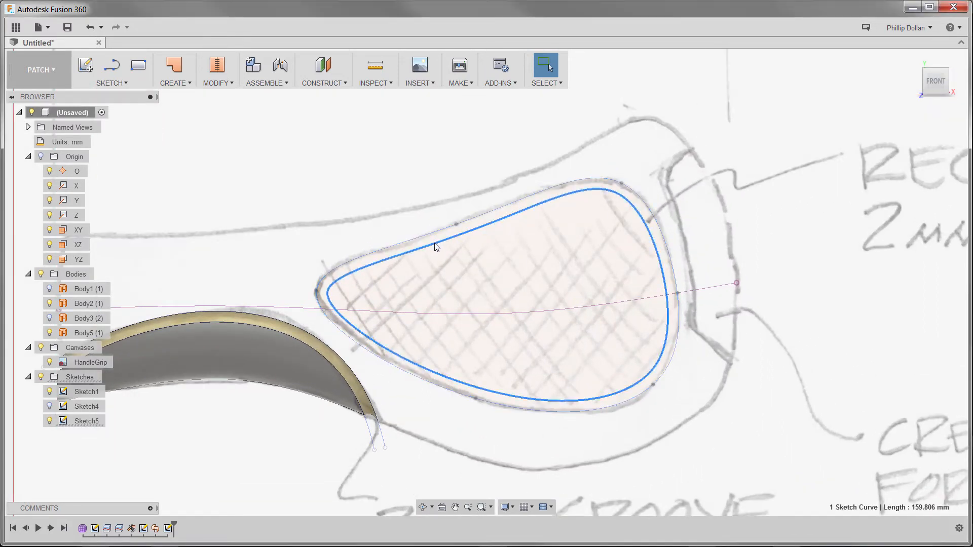
left_click(116, 84)
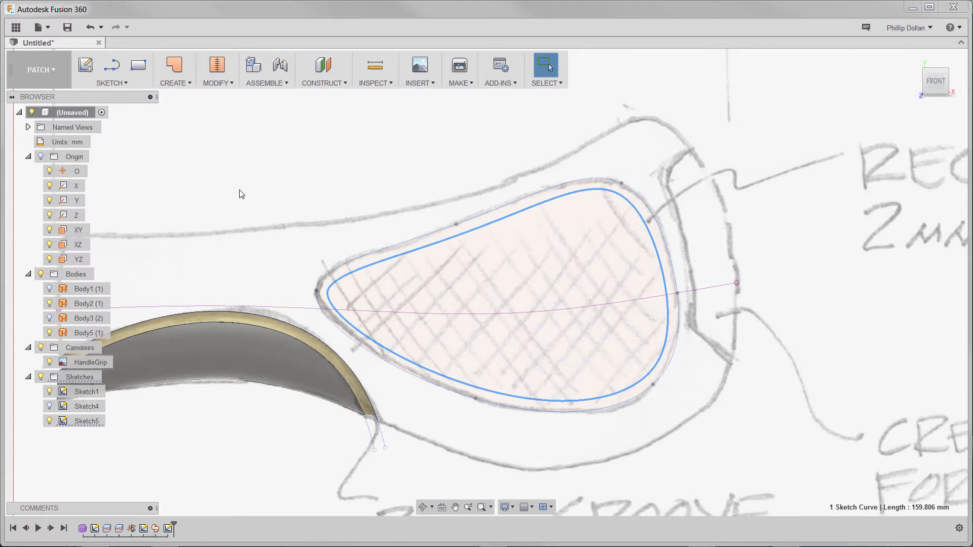
key("Escape")
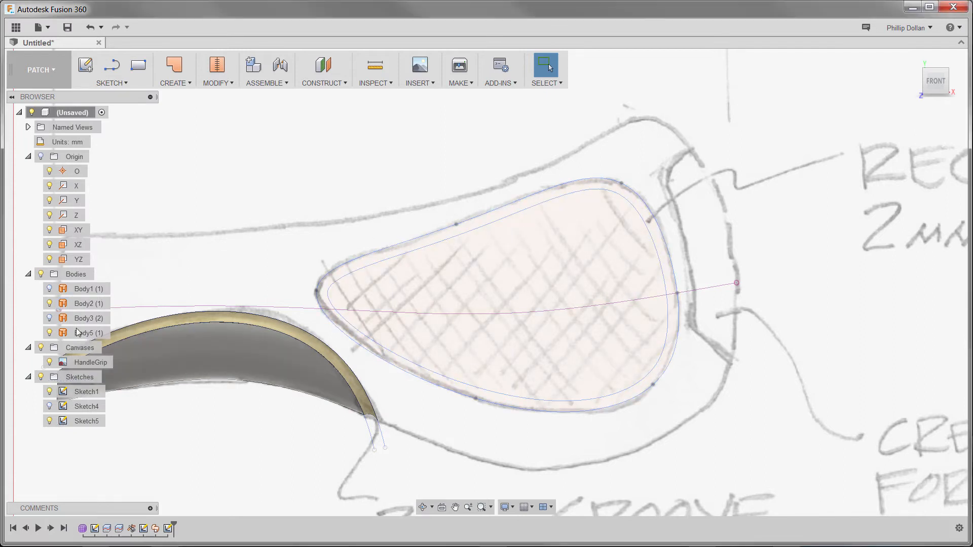
Step: Show Body3 and split it with the outer recess outline curve, keeping the splitting tool extended
left_click(52, 319)
left_click(51, 318)
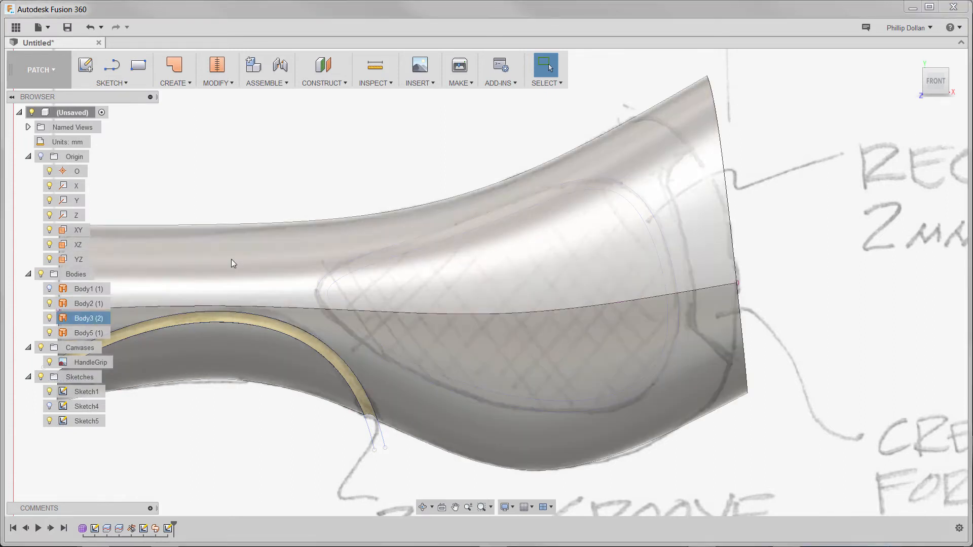
left_click(224, 84)
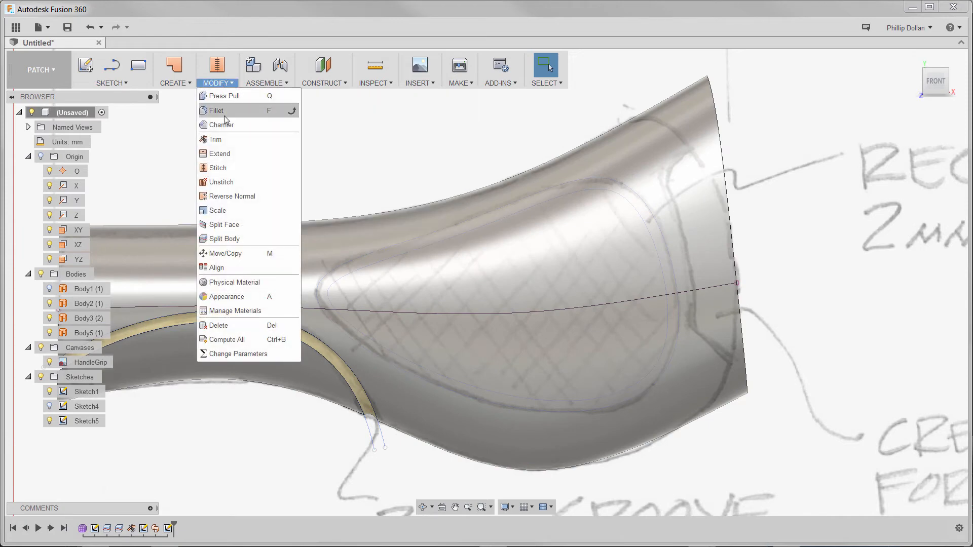
left_click(226, 239)
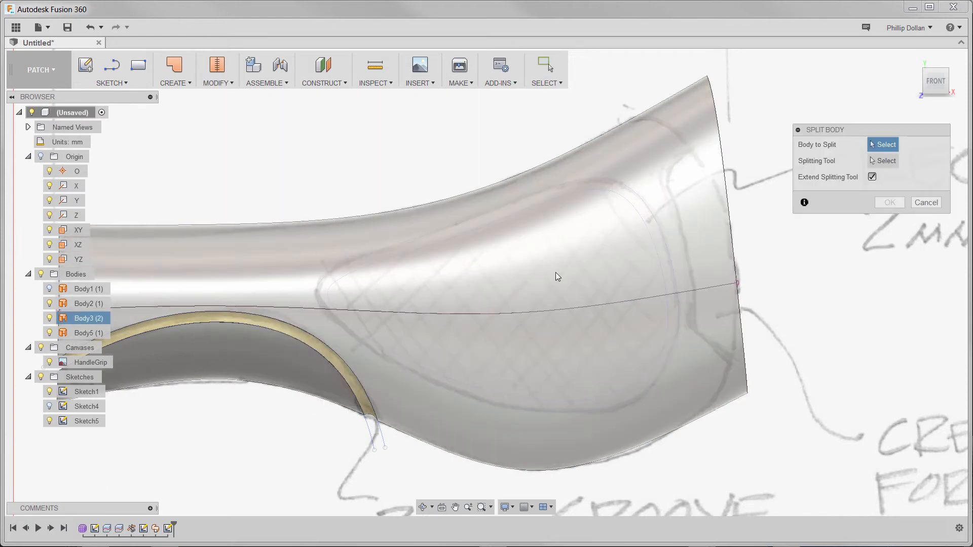
left_click(562, 275)
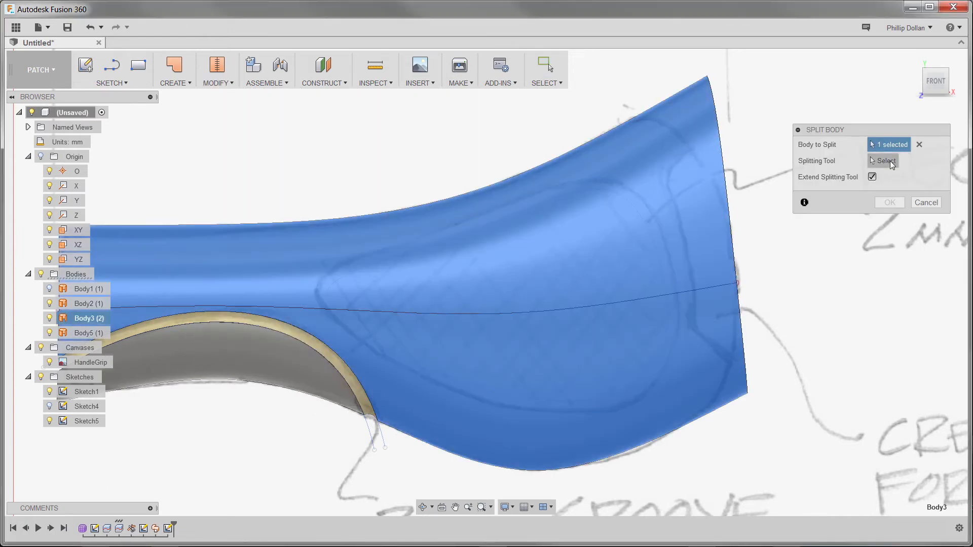
left_click(890, 160)
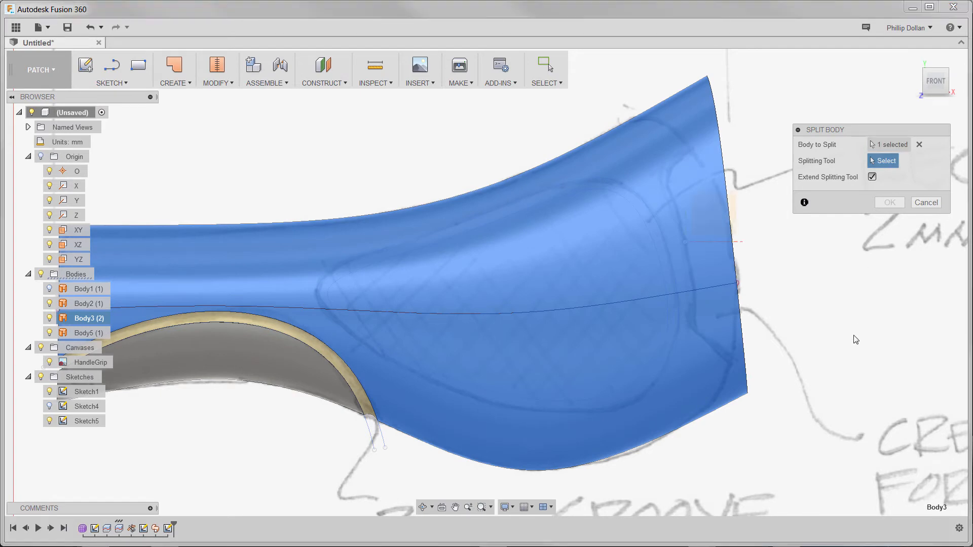
middle_click_drag(857, 340, 801, 350, "shift")
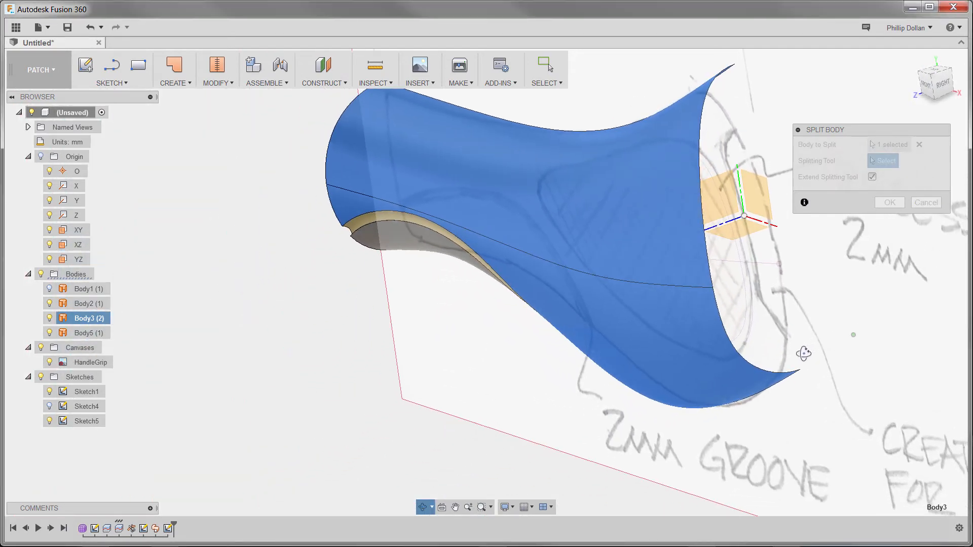
left_click(710, 167)
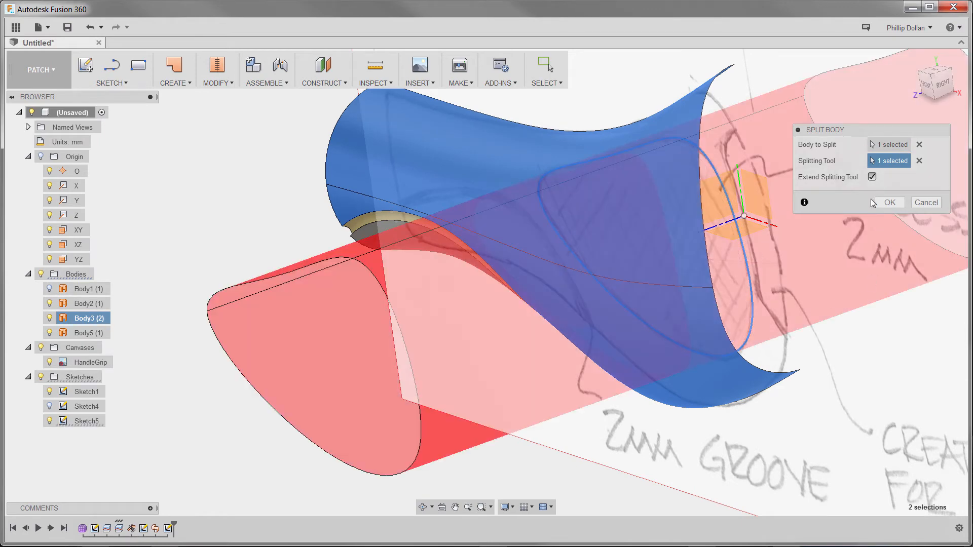
left_click(871, 178)
left_click(872, 178)
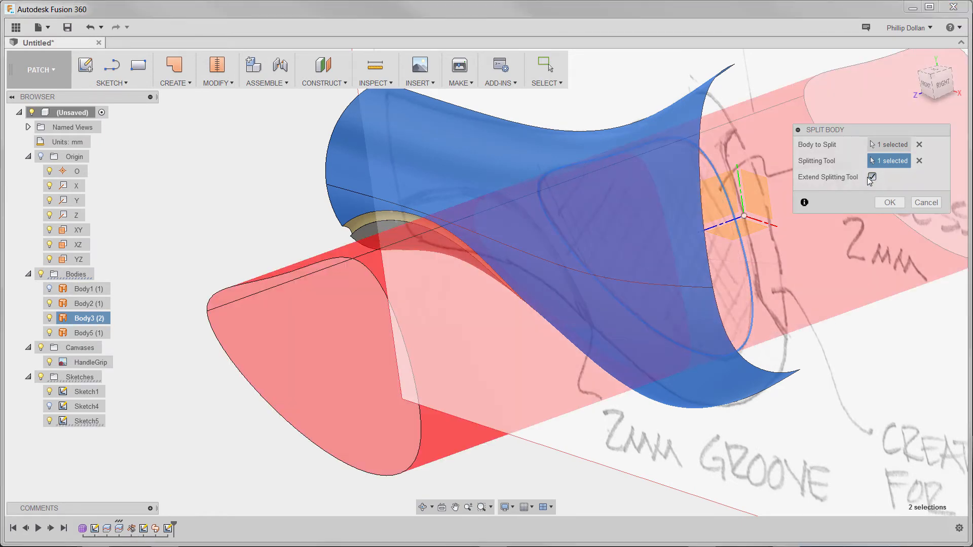
left_click(893, 203)
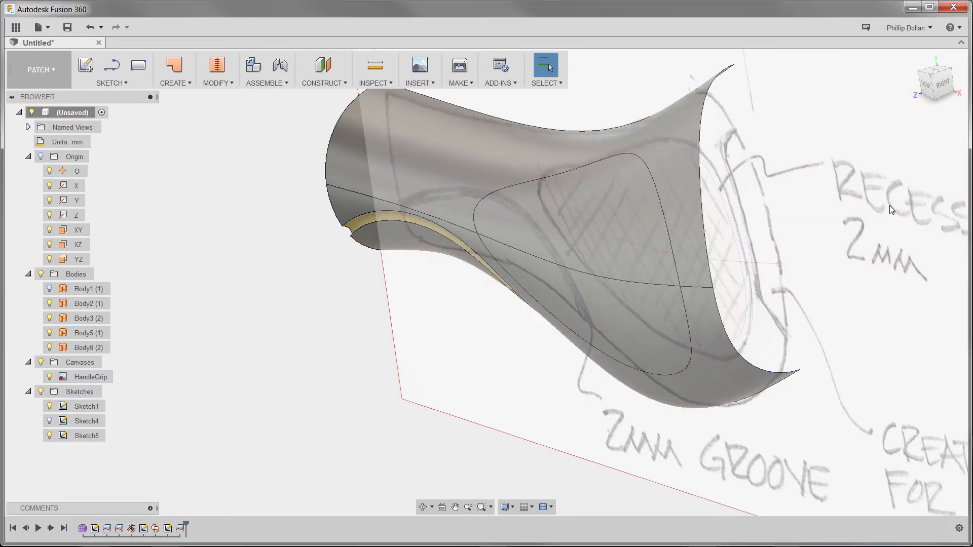
Step: Trim away the narrow band between the split edge and the recess outline's inner offset curve, using that offset curve as trim tool
middle_click_drag(866, 272, 879, 264, "shift")
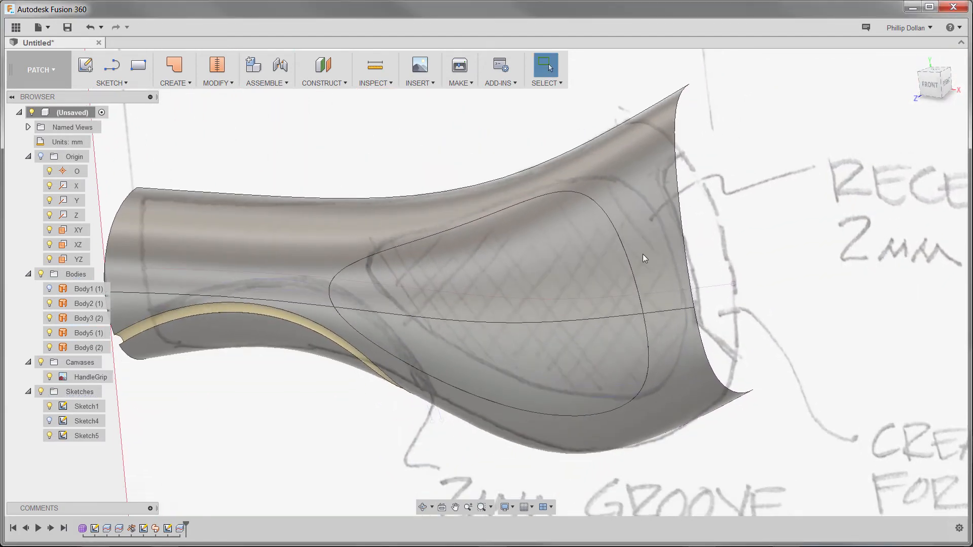
left_click(227, 84)
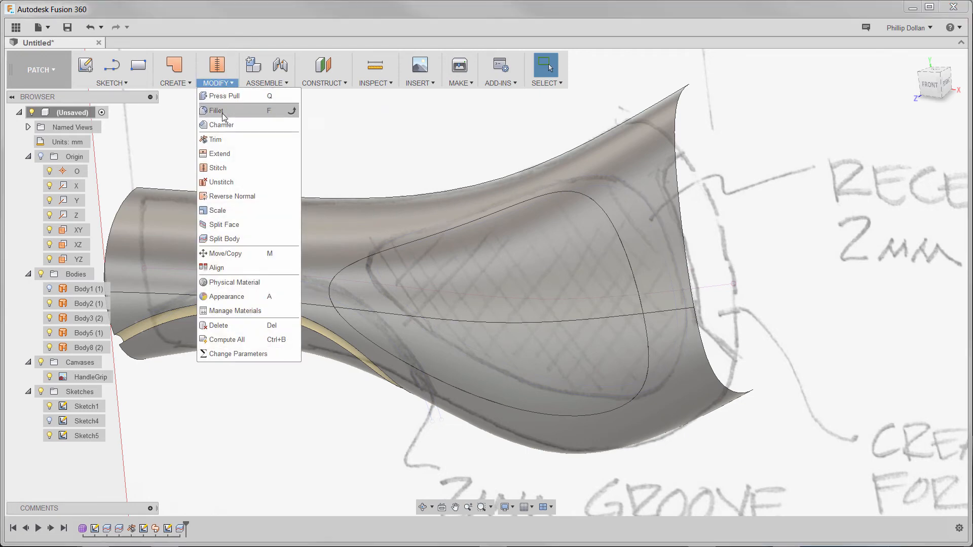
left_click(218, 140)
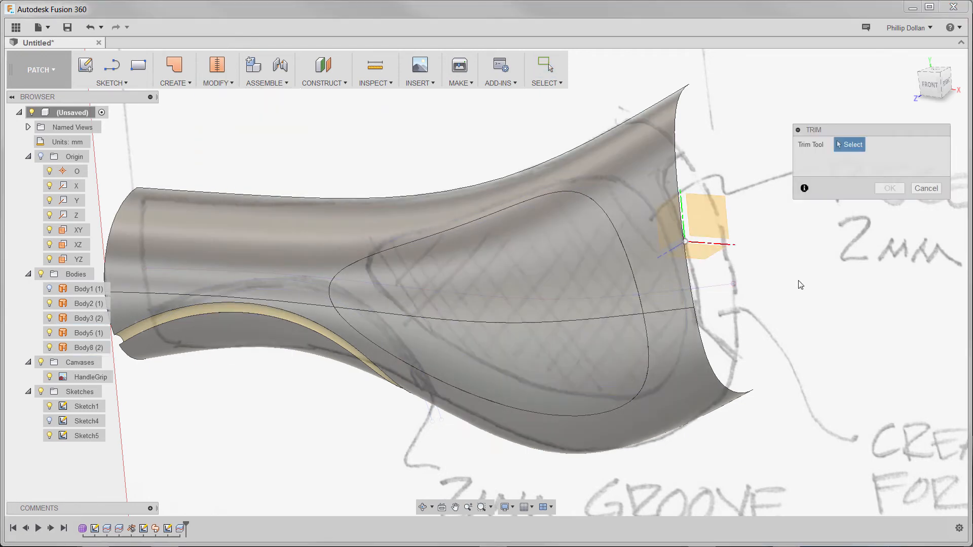
middle_click_drag(800, 285, 773, 278, "shift")
left_click(688, 222)
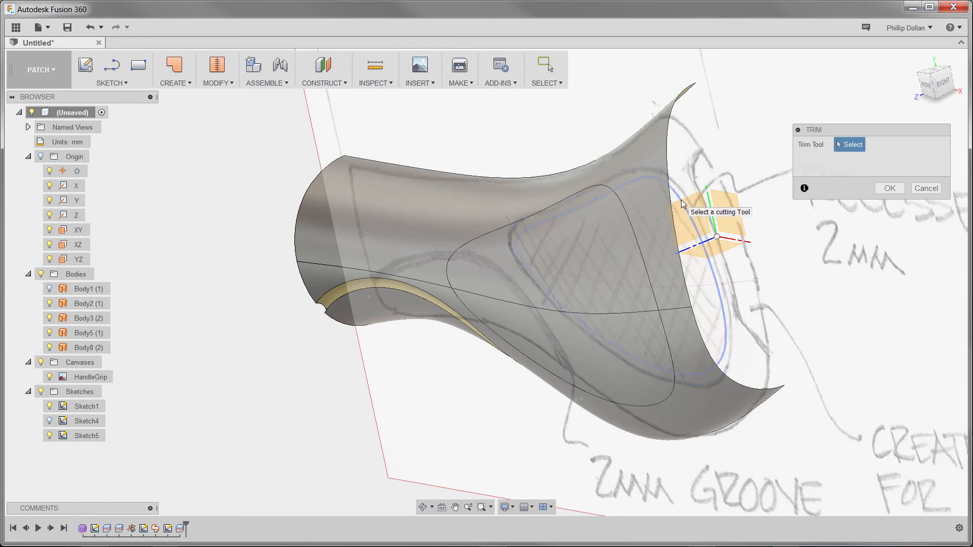
left_click(681, 201)
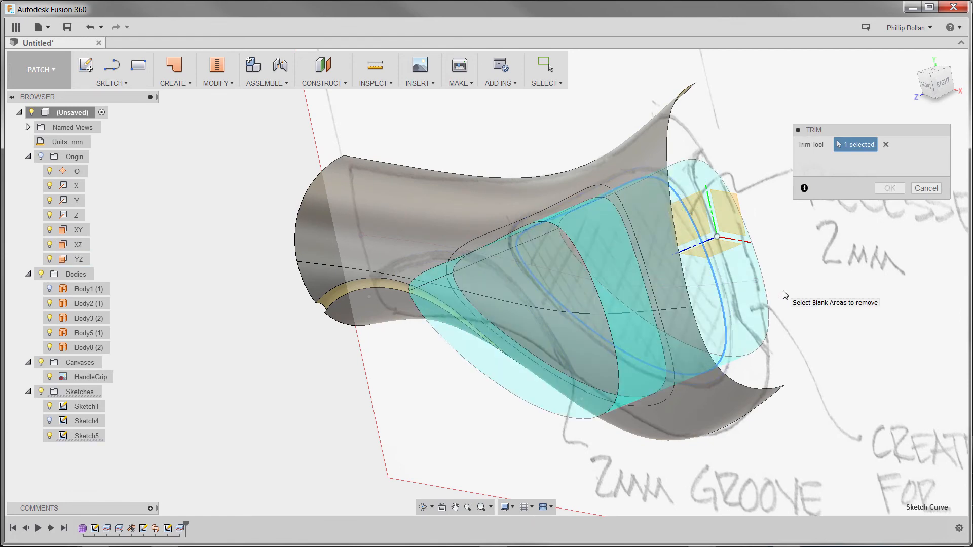
left_click(598, 197)
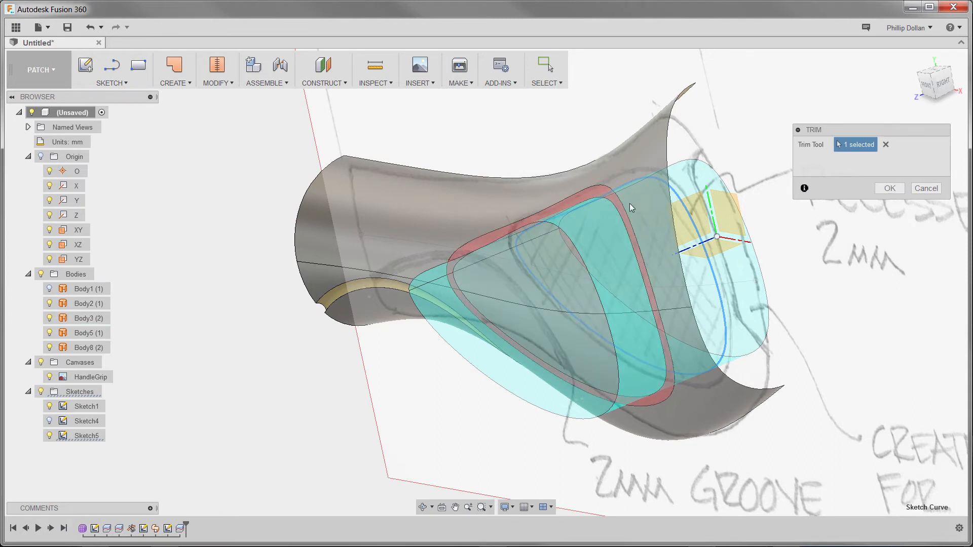
left_click(889, 188)
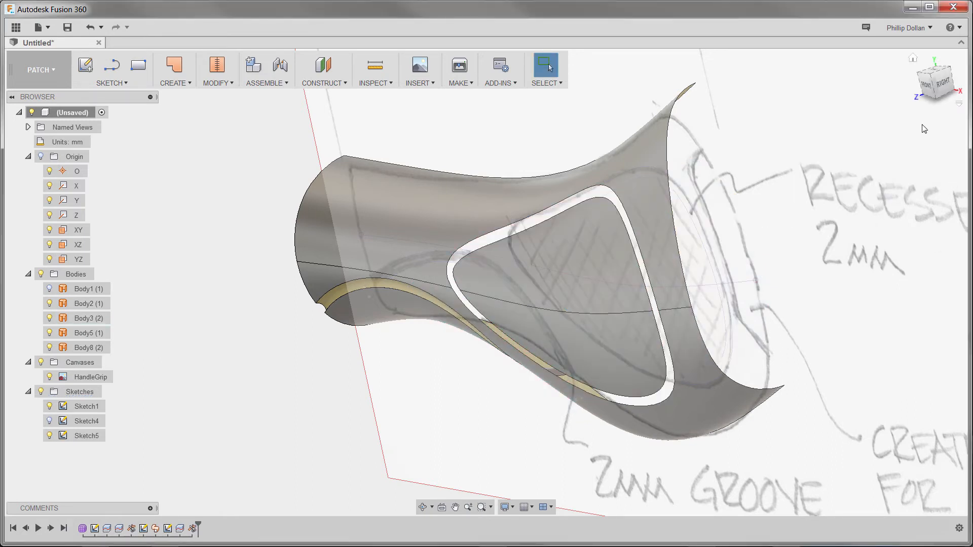
Step: Hide the HandleGrip canvas and offset the inner recess patch inward into the handle as a new body
left_click(914, 60)
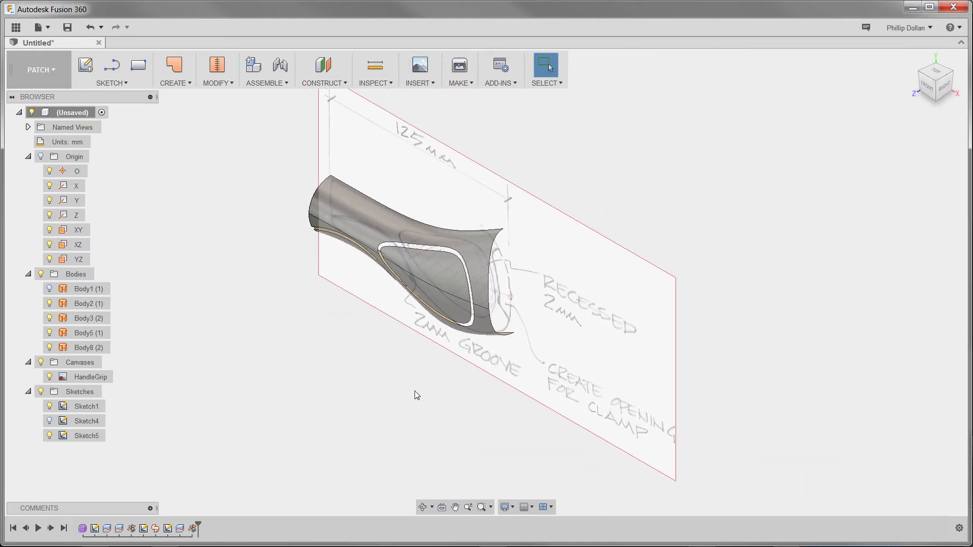
left_click(50, 377)
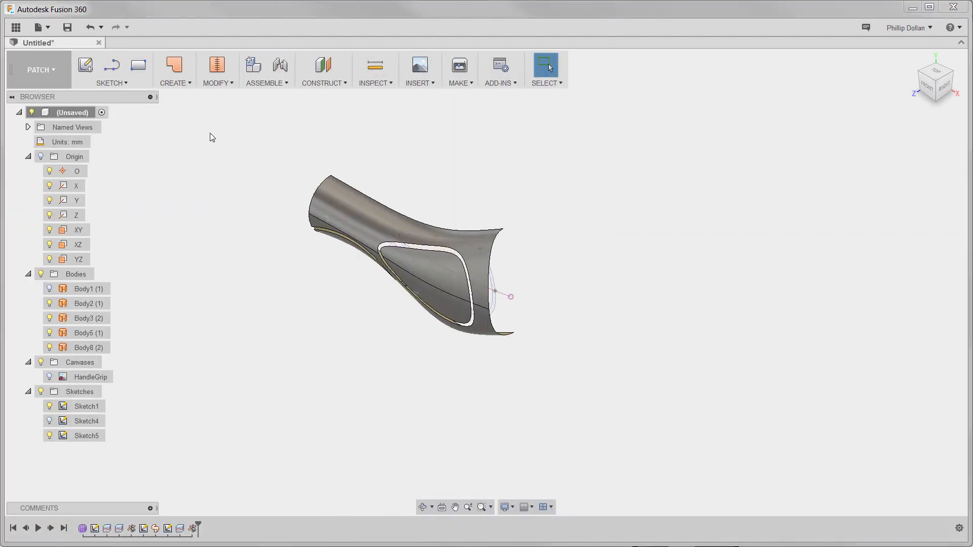
left_click(184, 84)
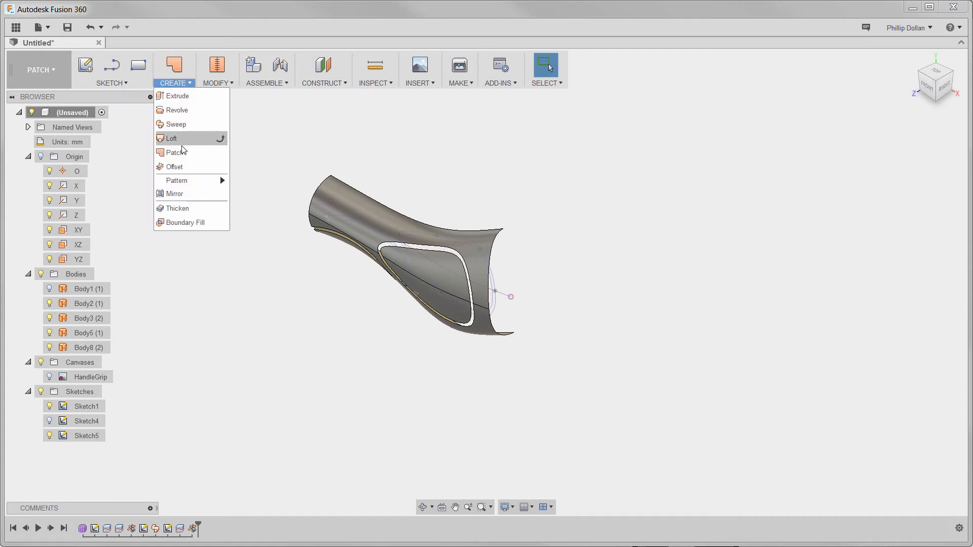
left_click(178, 168)
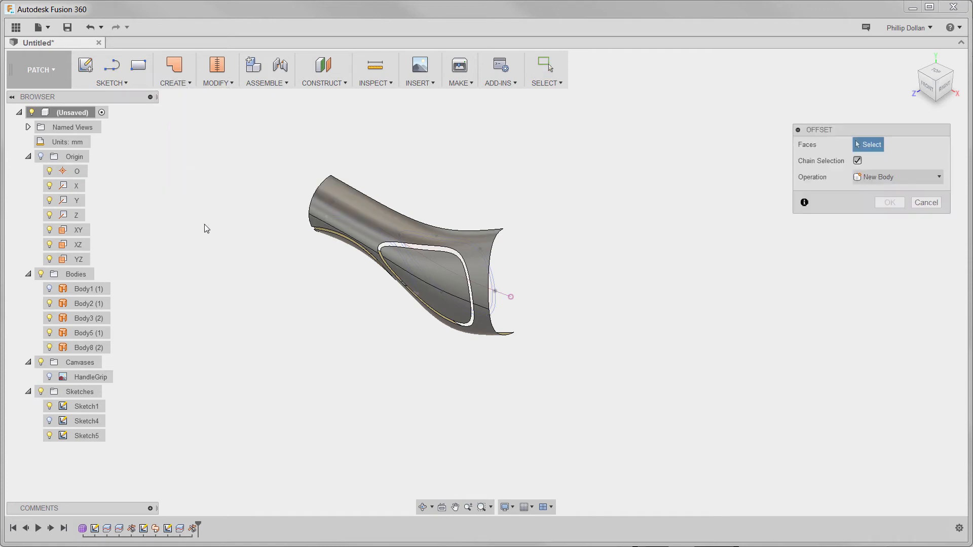
left_click(434, 279)
left_click_drag(439, 282, 442, 283)
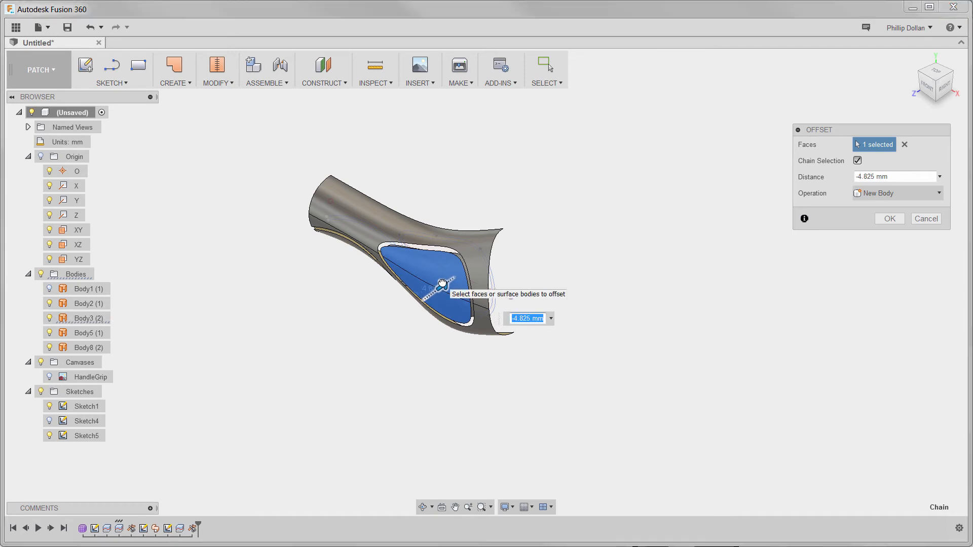
key("Return")
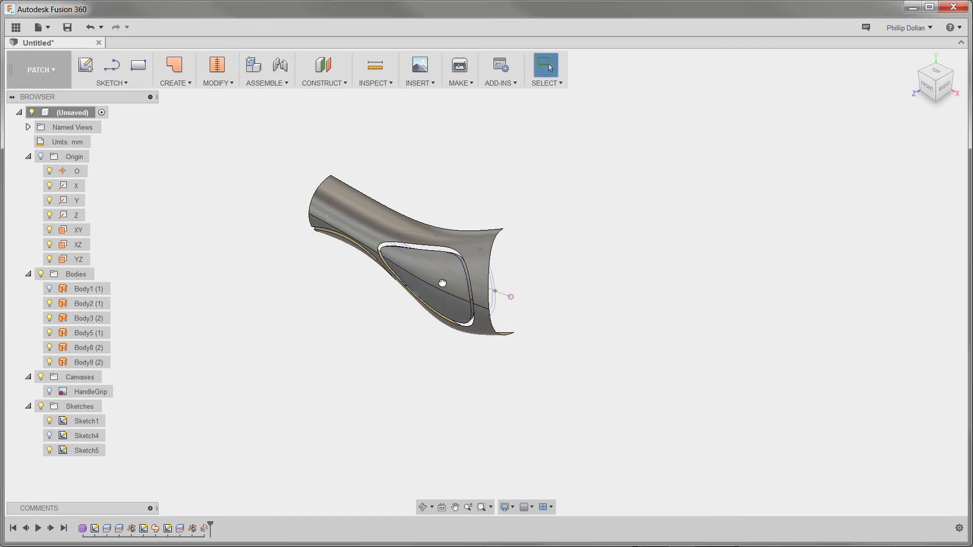
Step: Hide Body3, the original inner recess patch, leaving its offset copy displayed inside the opening
left_click(437, 308)
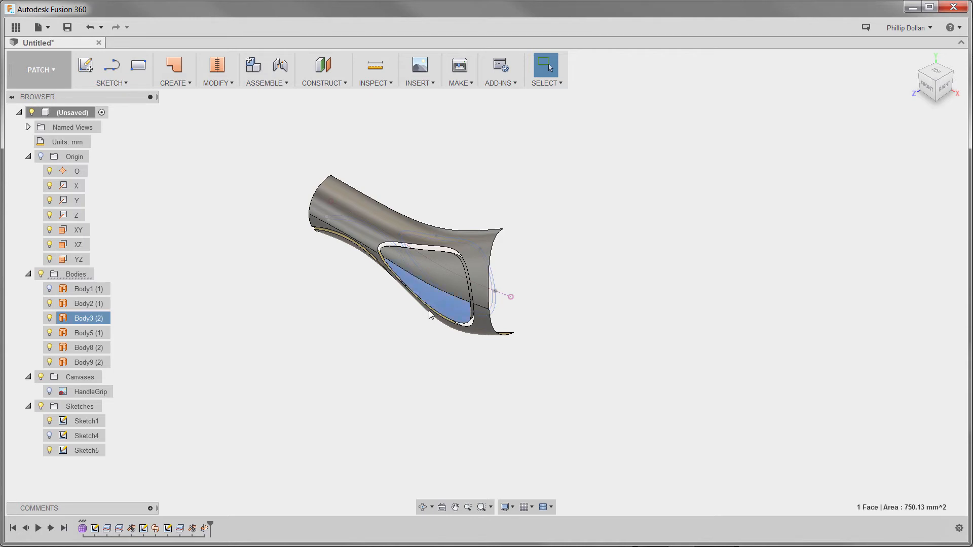
left_click(50, 318)
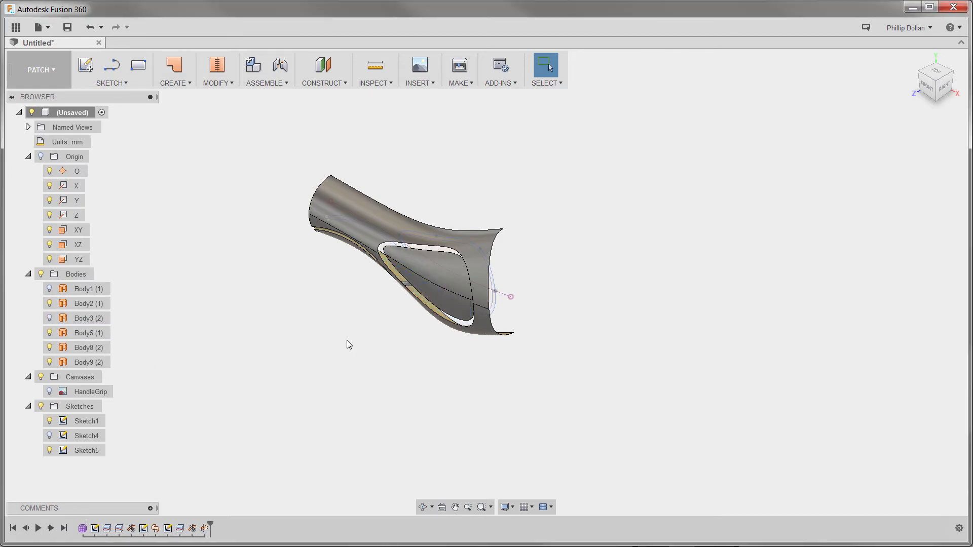
scroll(402, 328, "up", 5)
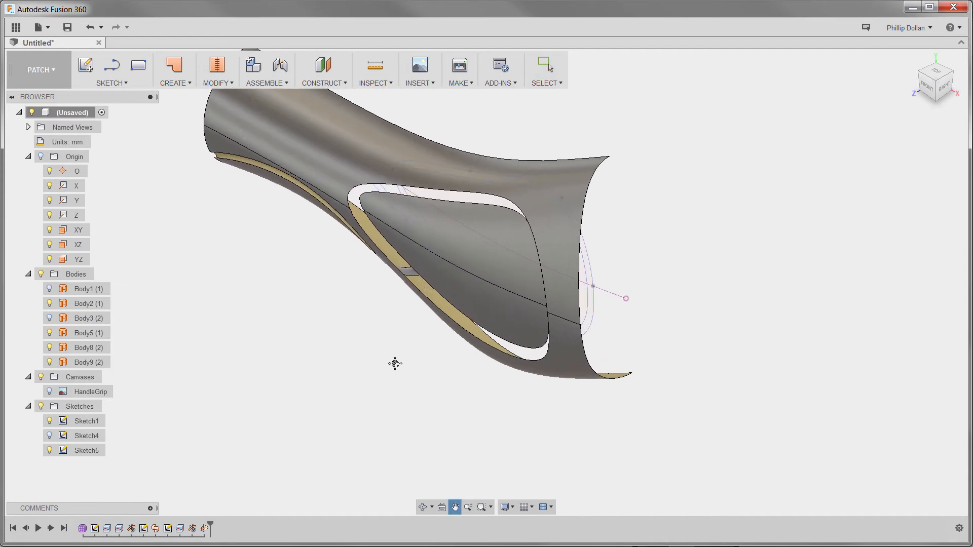
mouse_move(672, 320)
middle_mouse_down("shift")
mouse_move(663, 319)
mouse_move(680, 272)
mouse_move(684, 304)
mouse_move(667, 302)
middle_mouse_up("shift")
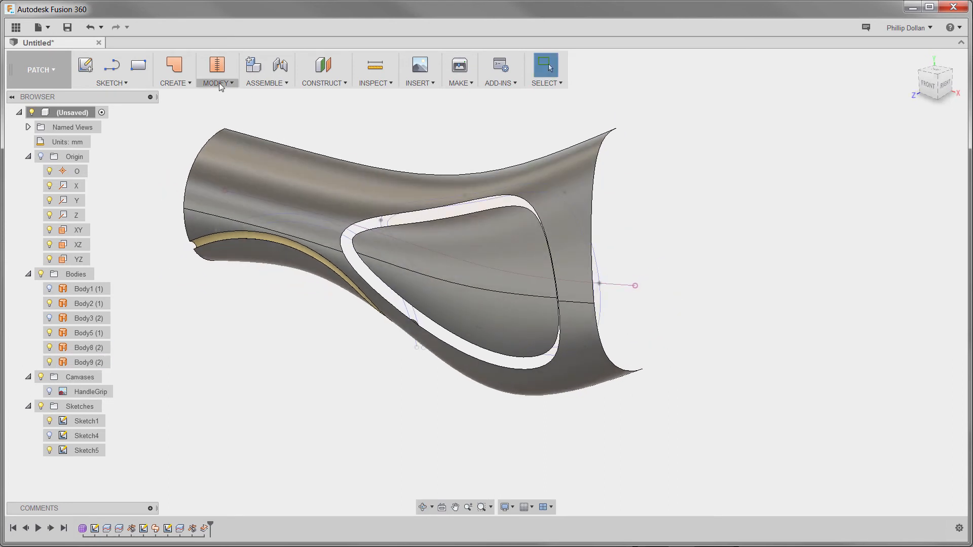
Step: Extend the whole chained edge of the offset recess patch by 11 mm with the Natural extend type
left_click(219, 83)
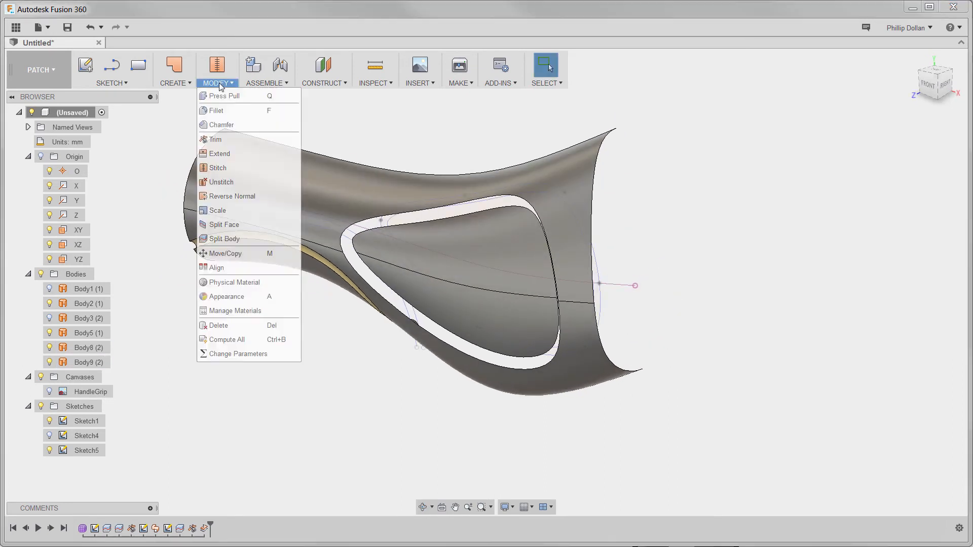
left_click(223, 153)
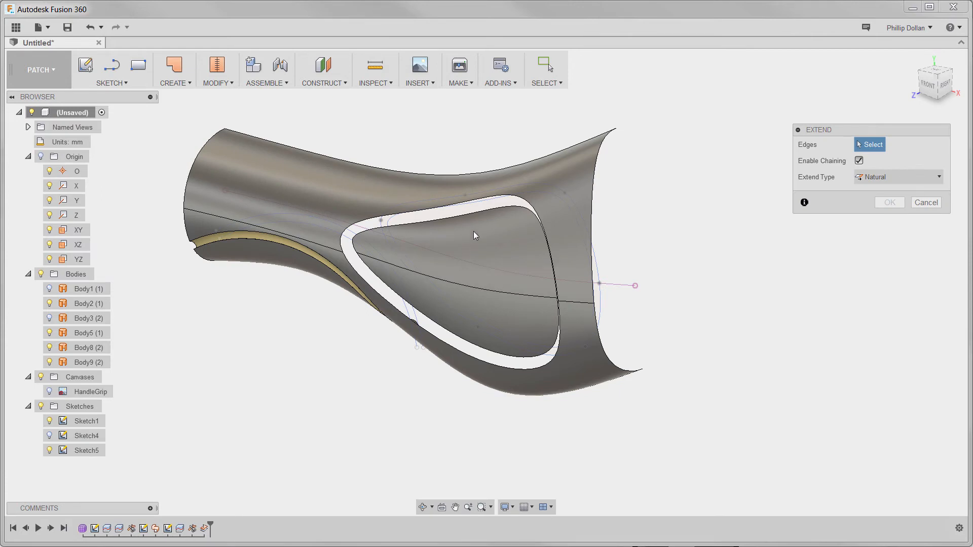
left_click(469, 215)
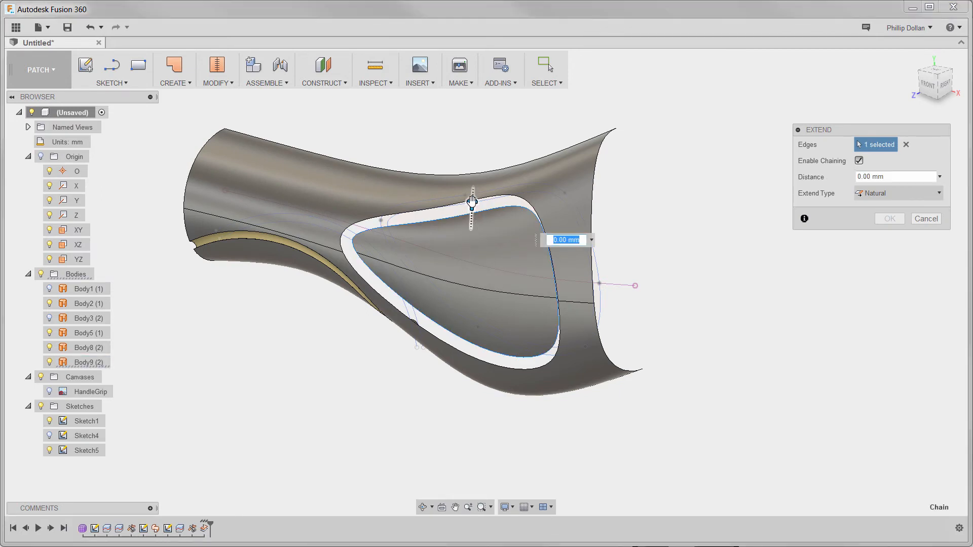
left_click_drag(472, 202, 472, 184)
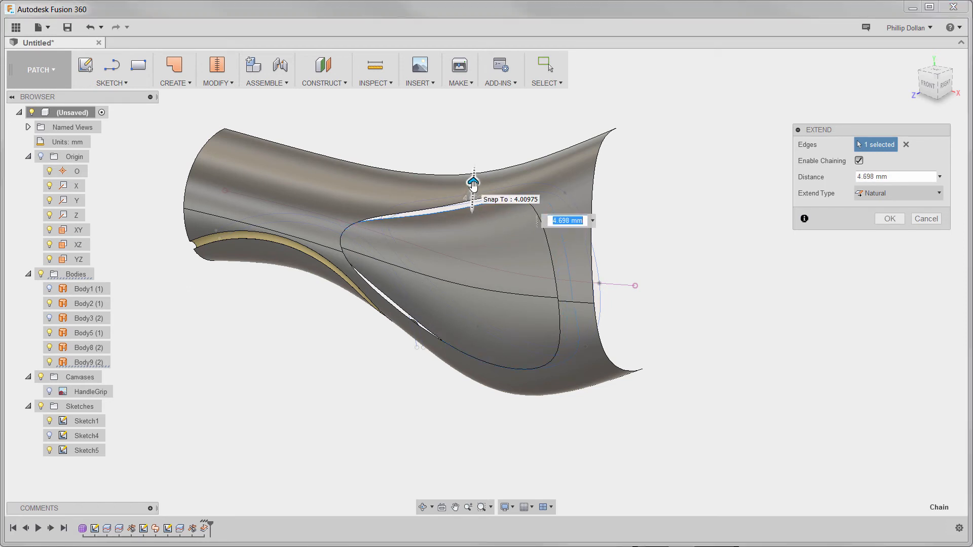
type("10")
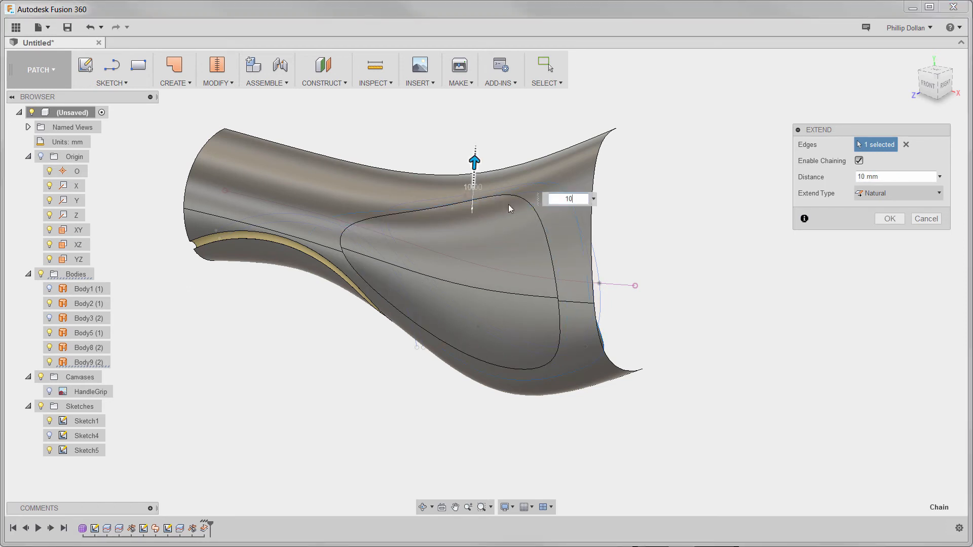
left_click(928, 85)
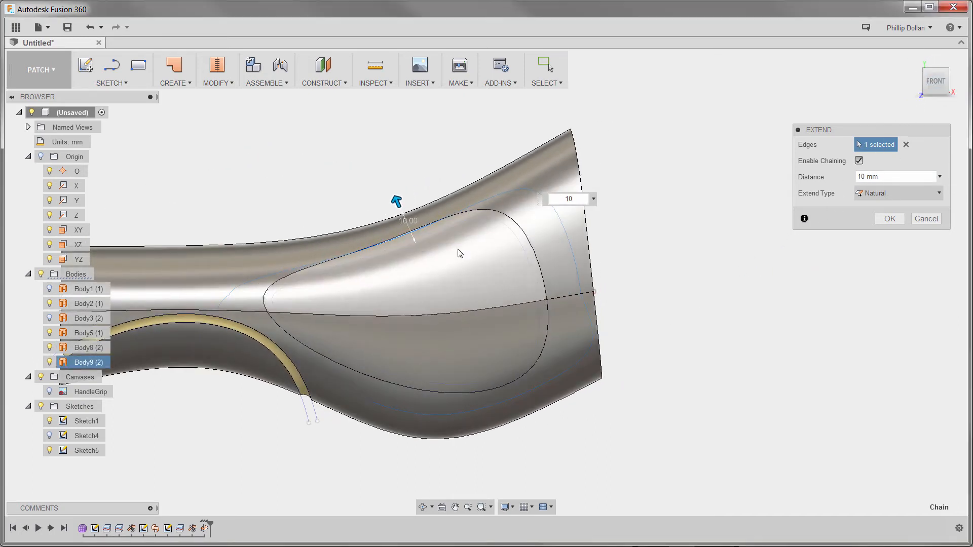
left_click(882, 176)
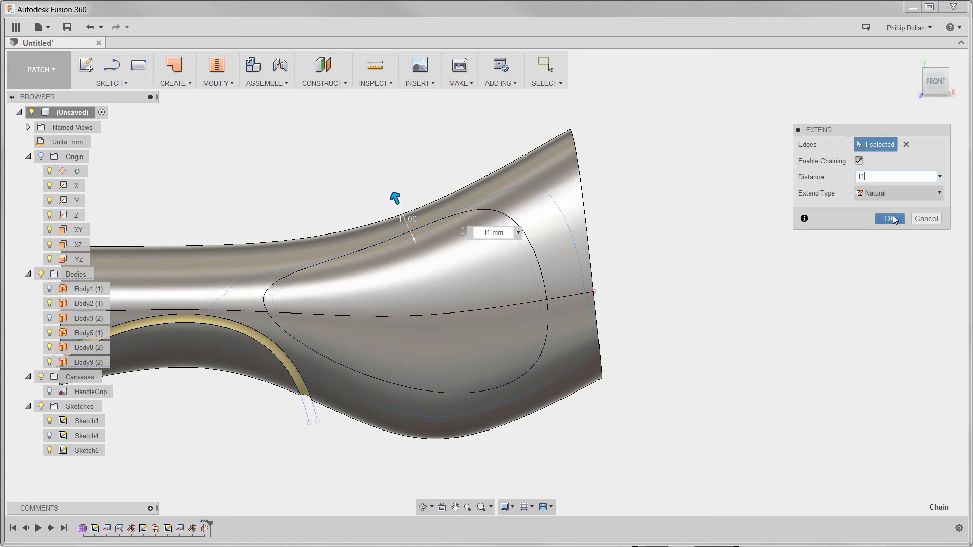
left_click(891, 219)
scroll(764, 256, "down", 3)
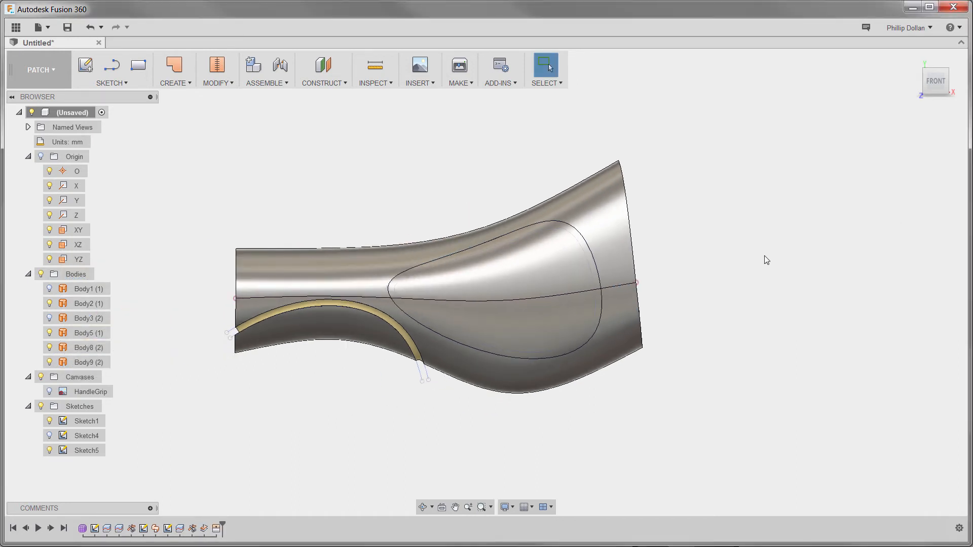
mouse_move(764, 255)
middle_mouse_down("shift")
mouse_move(649, 276)
mouse_move(755, 252)
middle_mouse_up("shift")
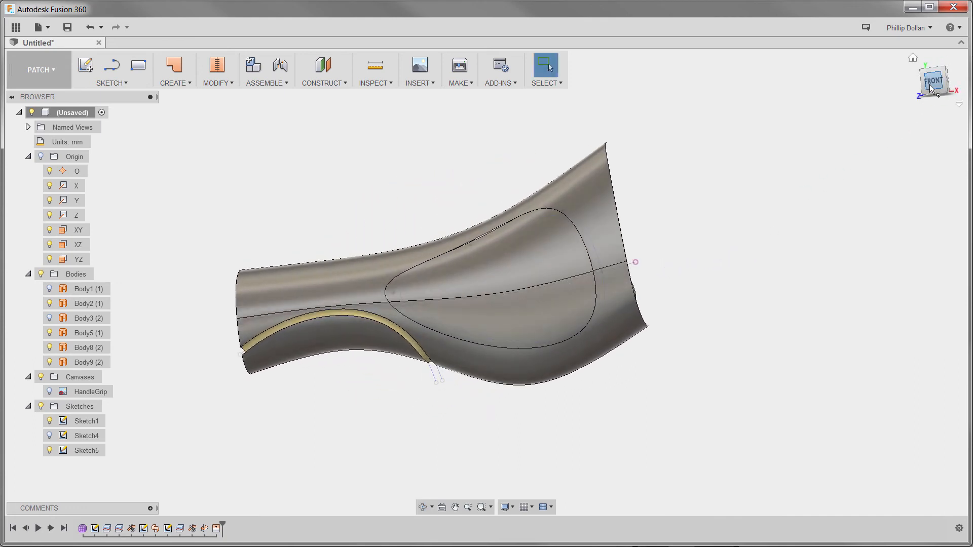
Step: Create a construction plane offset about -33.1 mm from the YZ origin plane, crossing the recess area of the handle
left_click(931, 87)
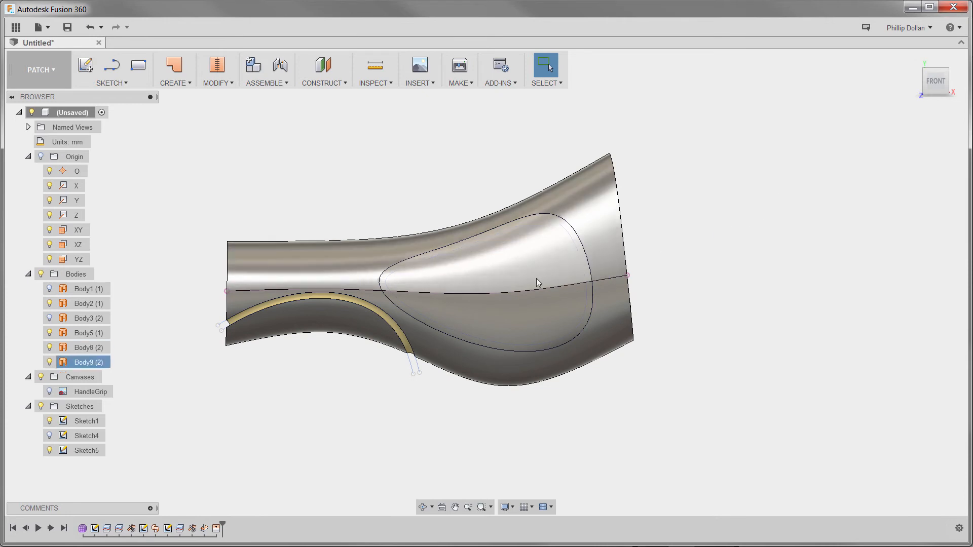
middle_click_drag(536, 278, 499, 225, "shift")
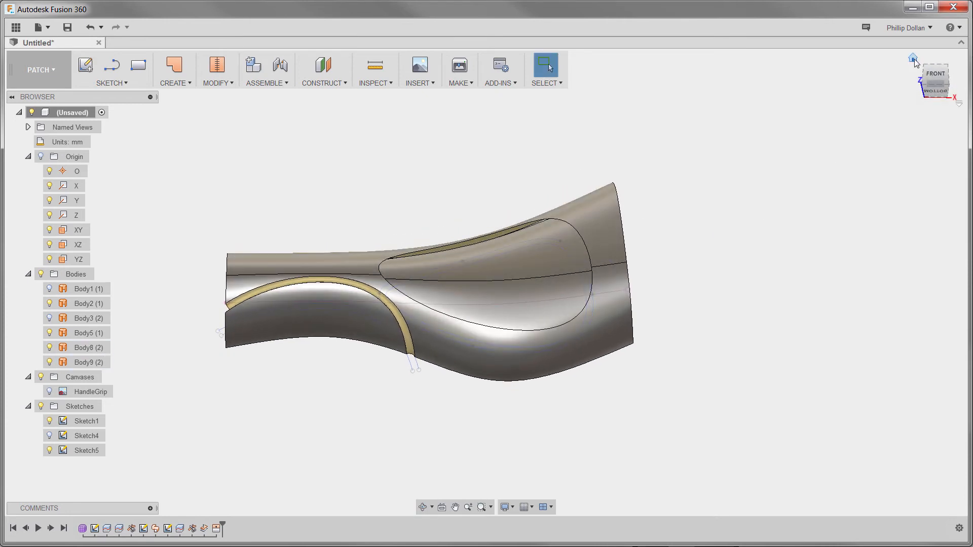
left_click(913, 58)
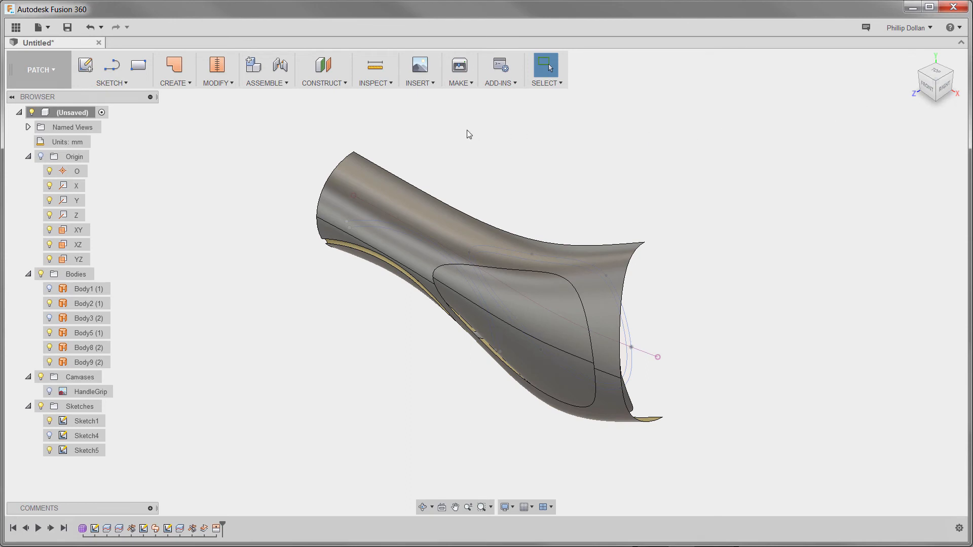
left_click(327, 75)
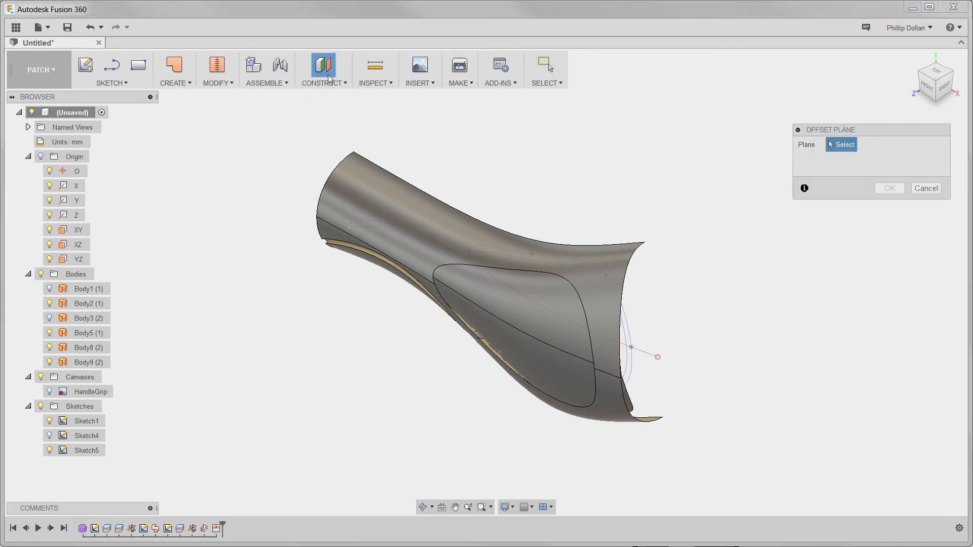
left_click(80, 260)
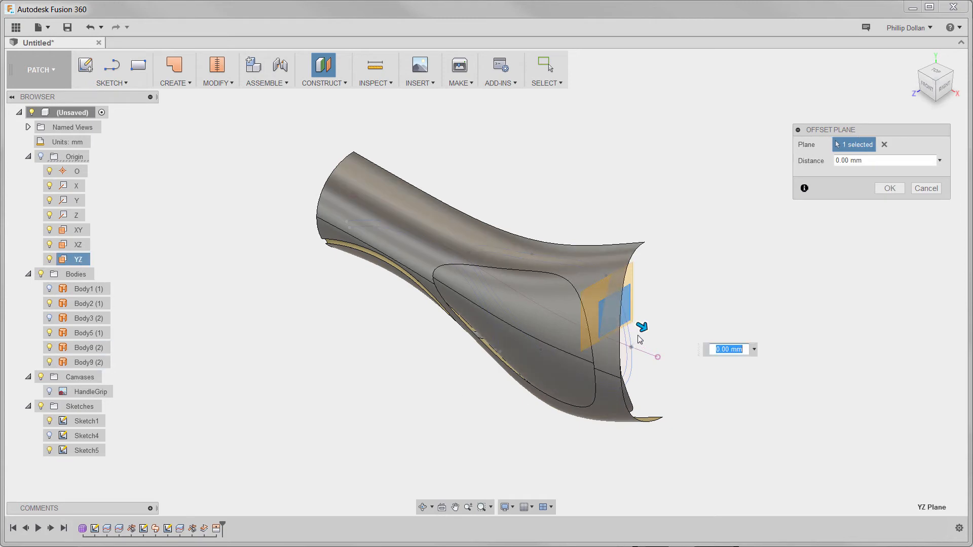
left_click_drag(641, 328, 546, 272)
left_click(931, 89)
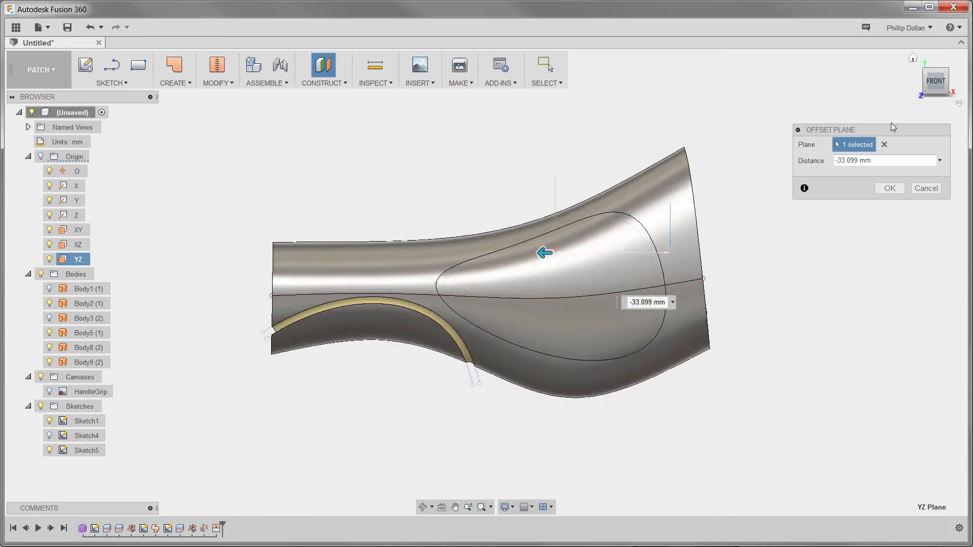
left_click(890, 189)
Step: Start a sketch on the new offset plane with Slice enabled and intersect the recess opening's upper edge to get a reference point
left_click(85, 64)
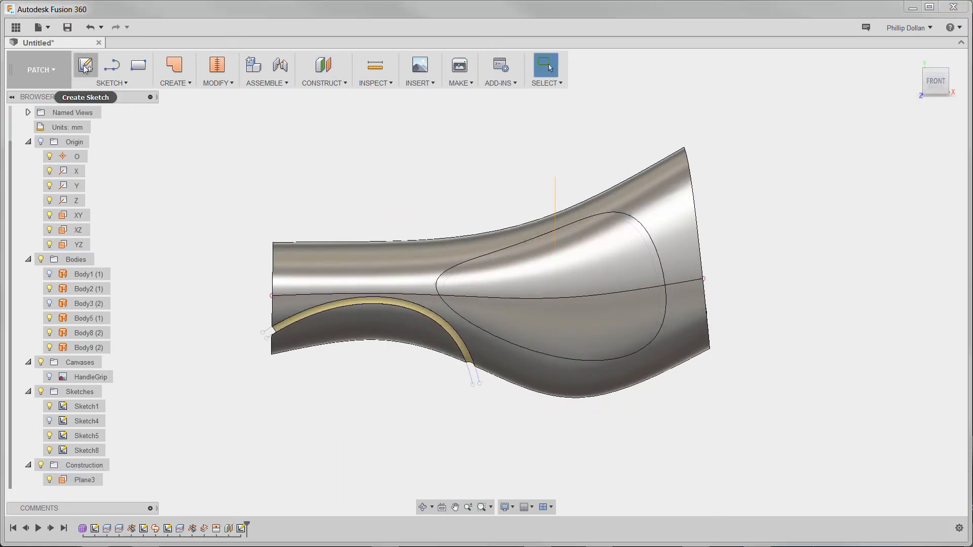
left_click(554, 190)
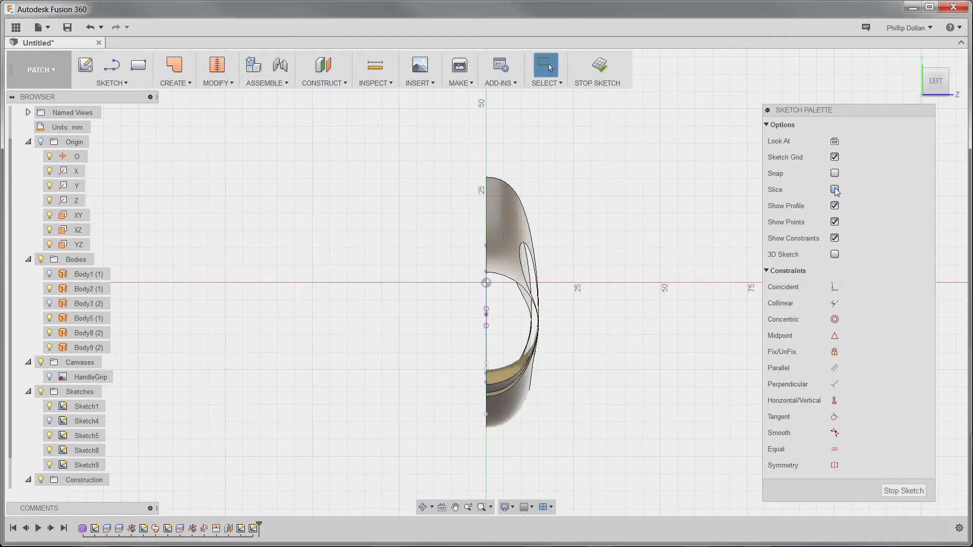
left_click(834, 189)
scroll(547, 260, "up", 8)
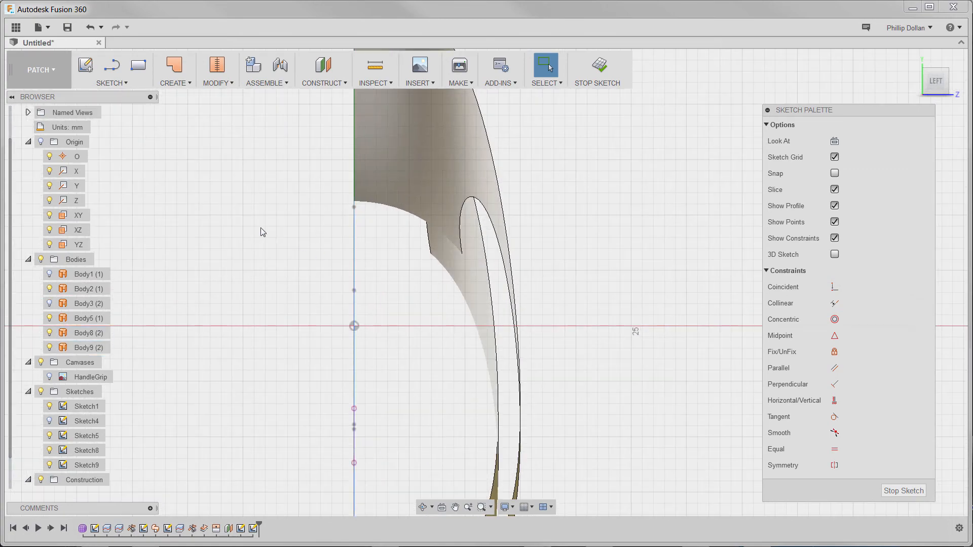
left_click(125, 84)
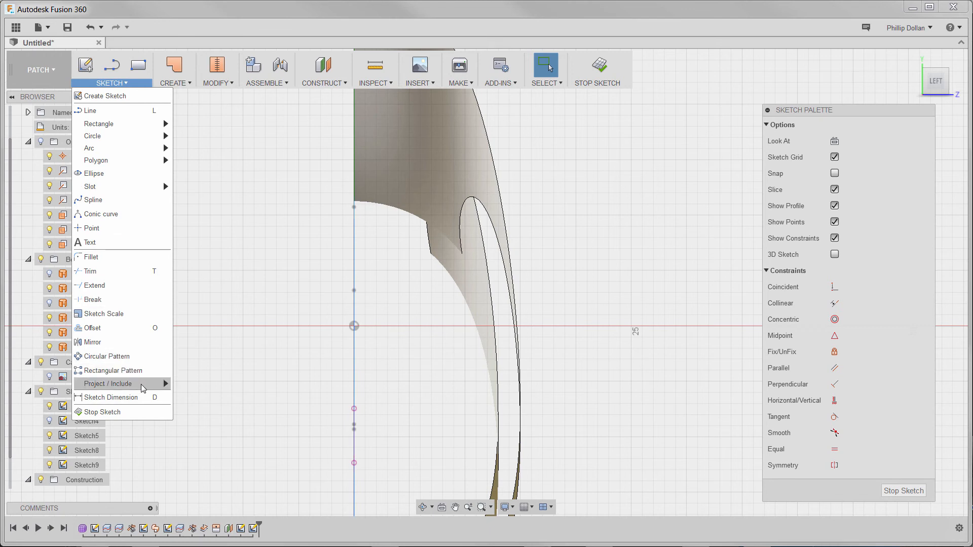
mouse_move(145, 389)
left_click(253, 400)
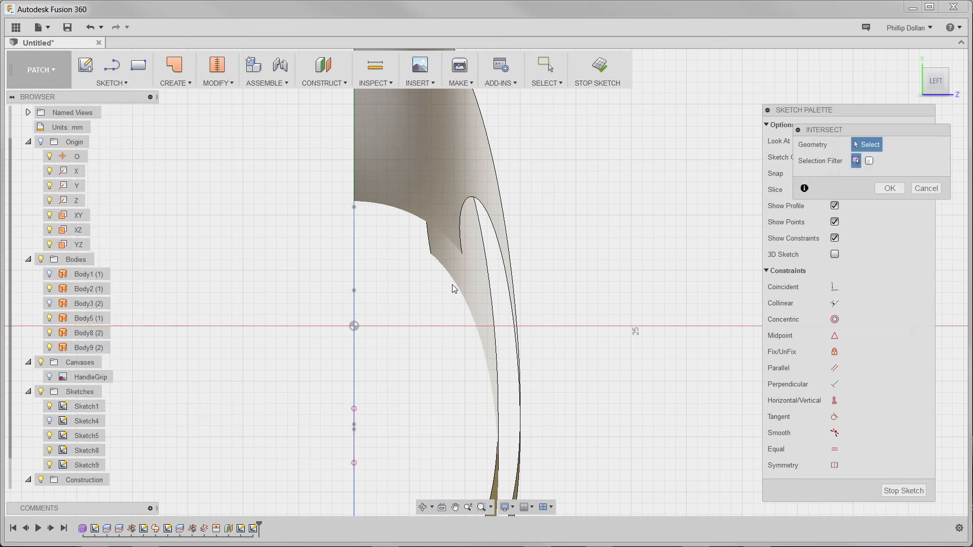
left_click(463, 260)
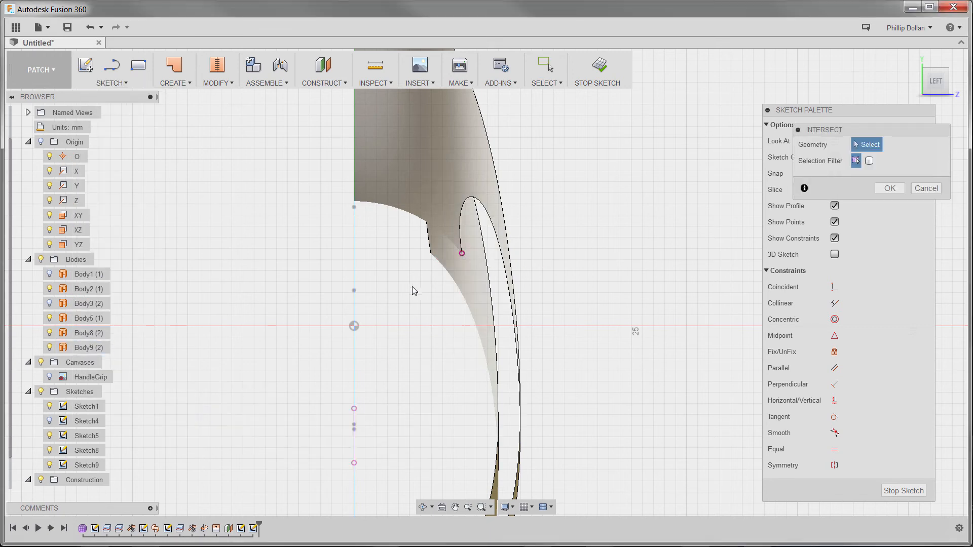
Step: Sketch a slanted line from the intersection point inward past the offset patch, disable Slice and finish the sketch
left_click(108, 74)
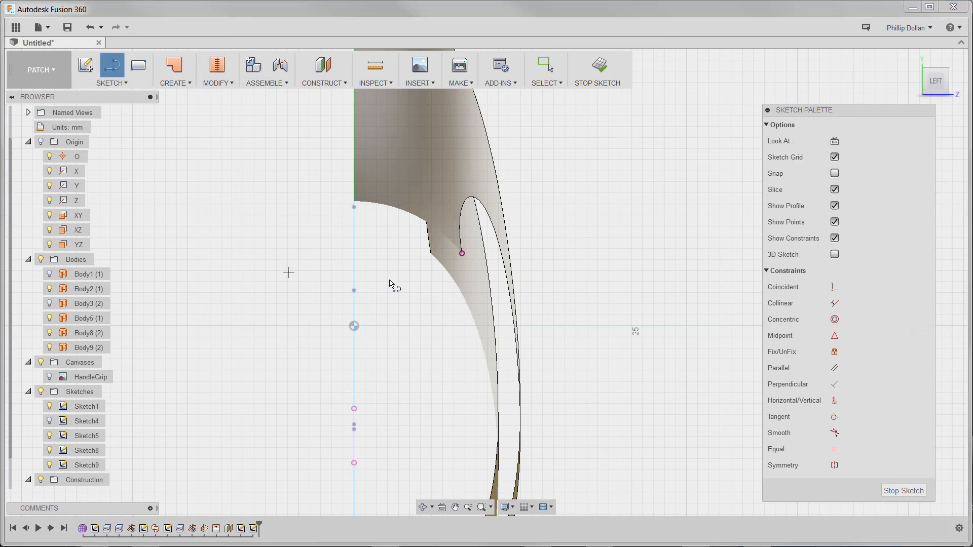
left_click(462, 253)
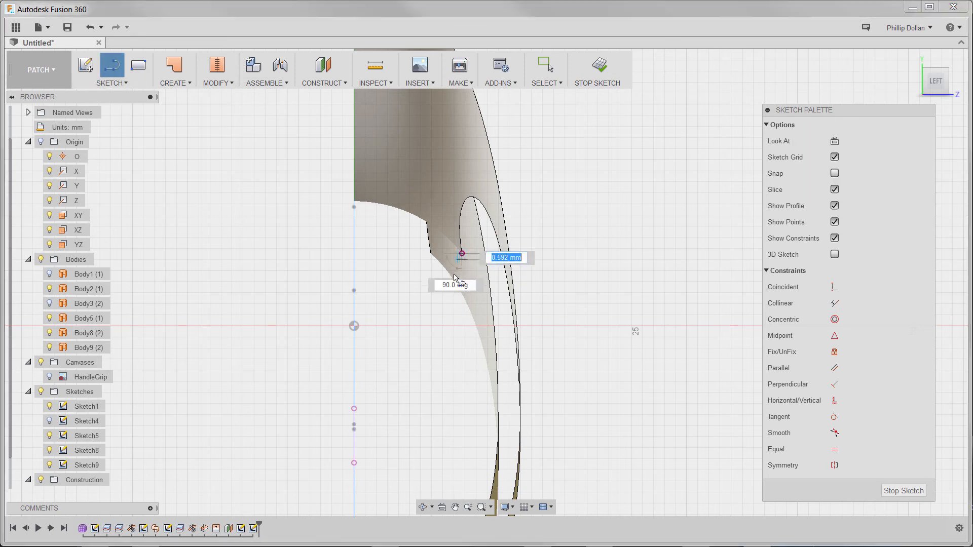
left_click(430, 310)
left_click_drag(429, 310, 450, 324)
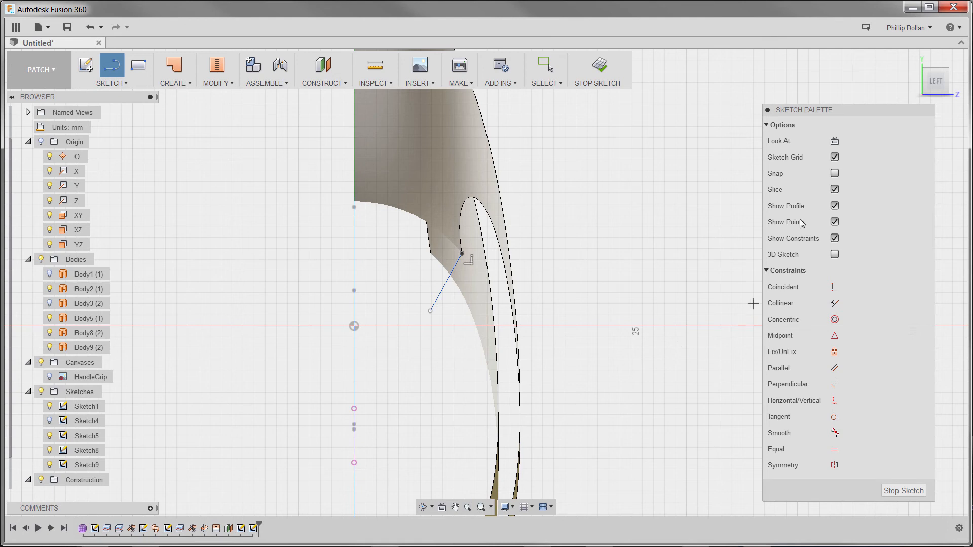
left_click(835, 190)
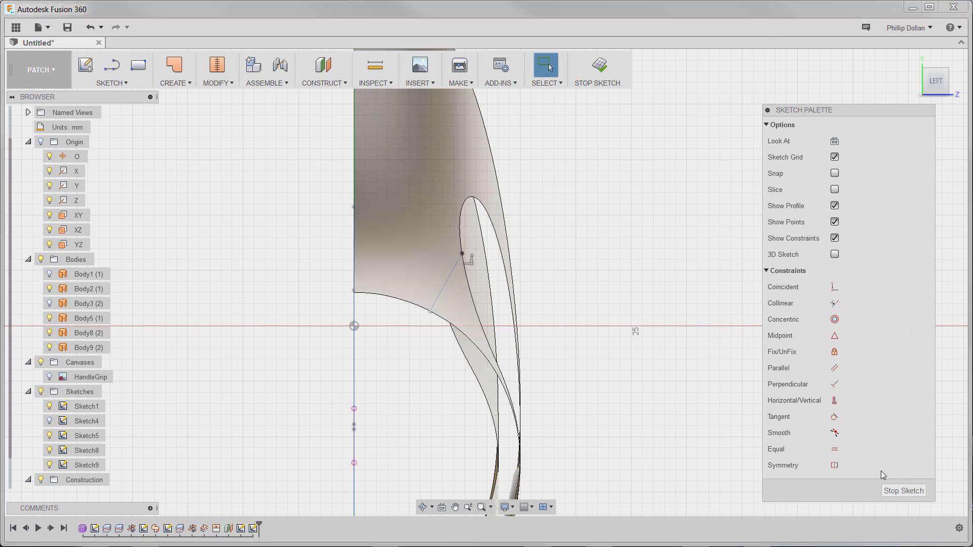
left_click(893, 493)
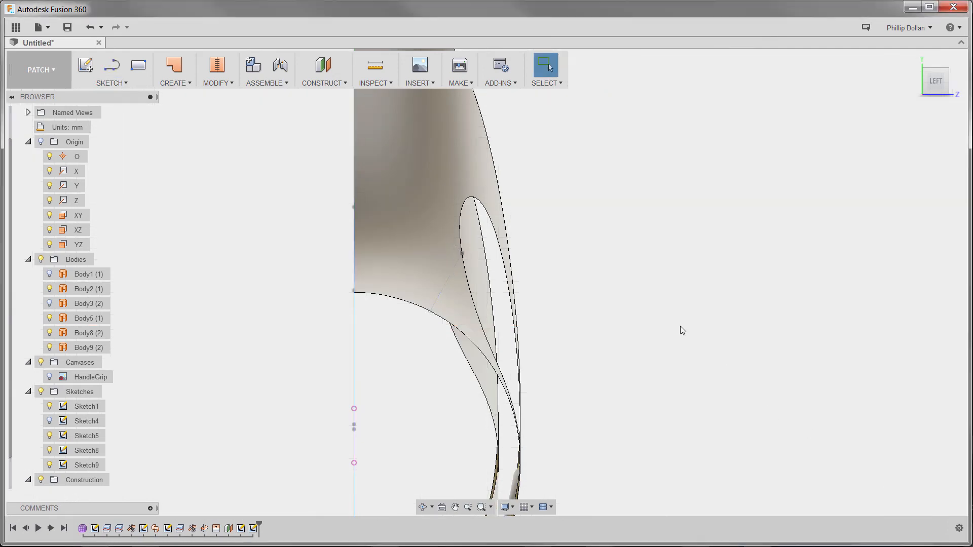
Step: Sweep the slanted line along the chained recess opening edge as a new surface body with Perpendicular orientation
middle_click_drag(655, 308, 635, 298, "shift")
middle_click_drag(596, 258, 409, 112)
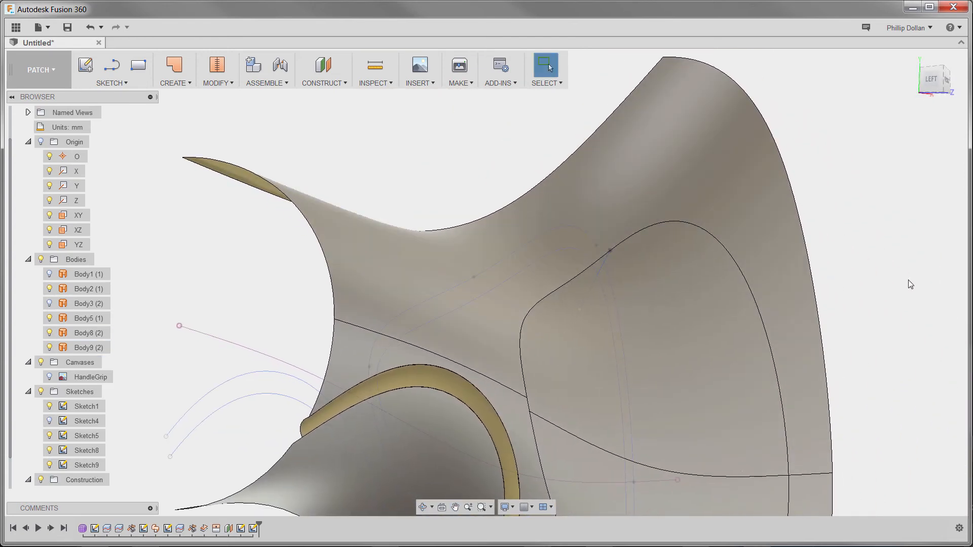
middle_click_drag(893, 286, 887, 279, "shift")
left_click(186, 84)
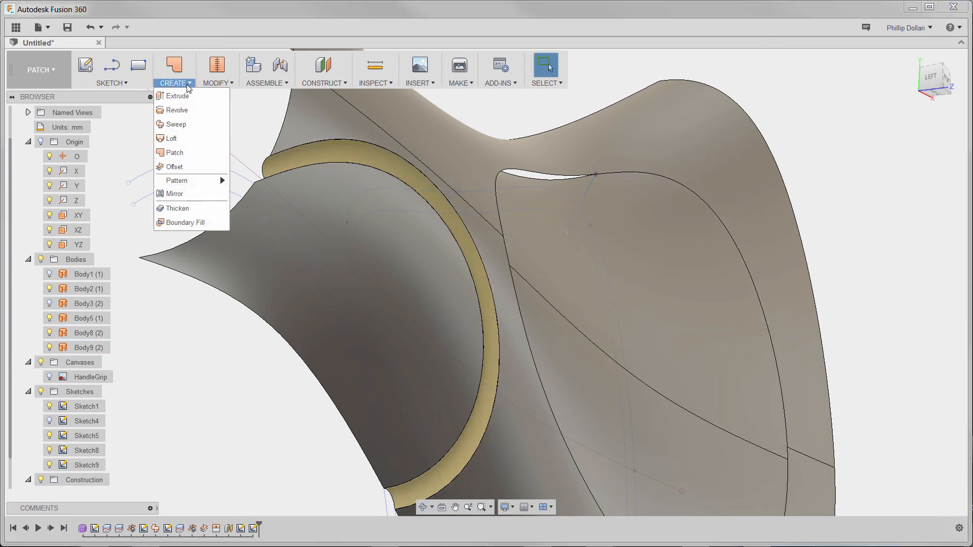
left_click(182, 125)
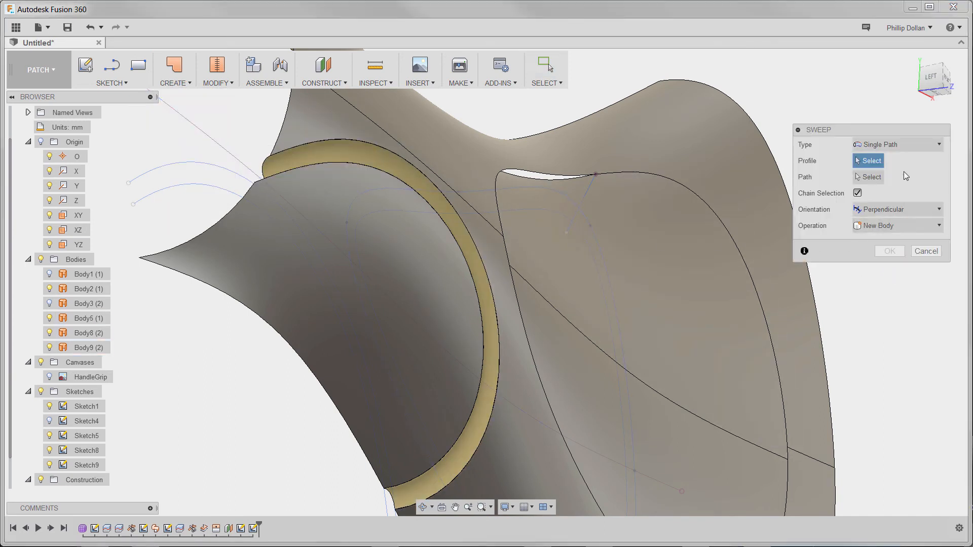
left_click(589, 183)
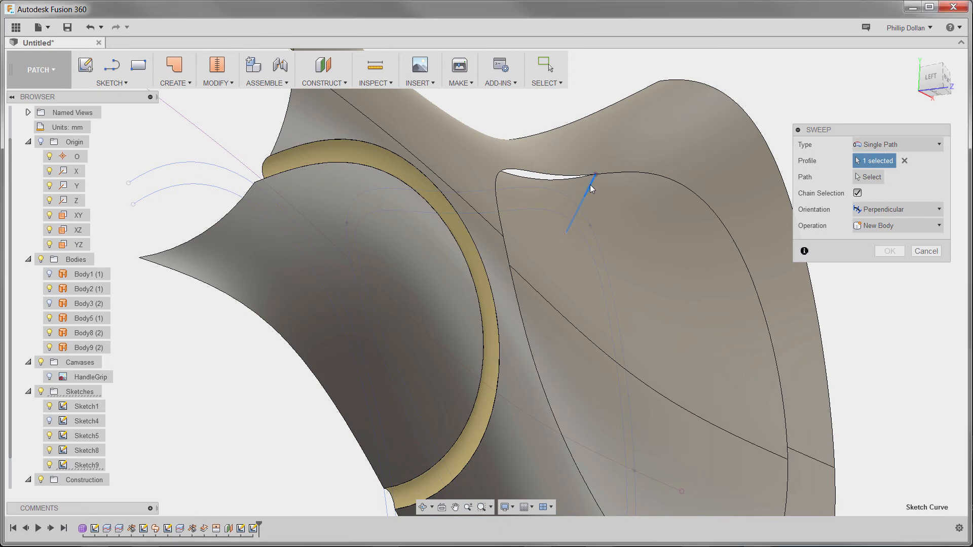
left_click(867, 178)
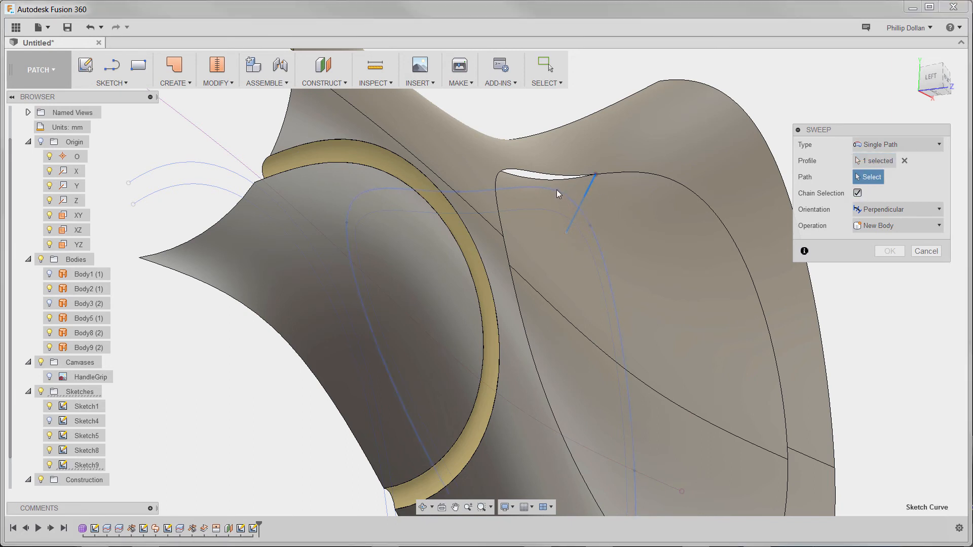
left_click(550, 175)
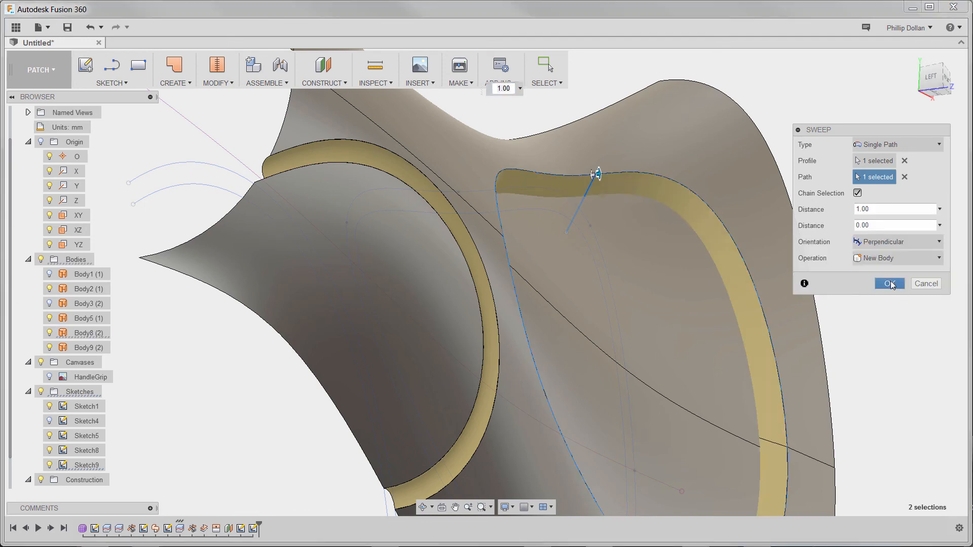
left_click(890, 284)
middle_click_drag(861, 315, 365, 243, "shift")
key("Escape")
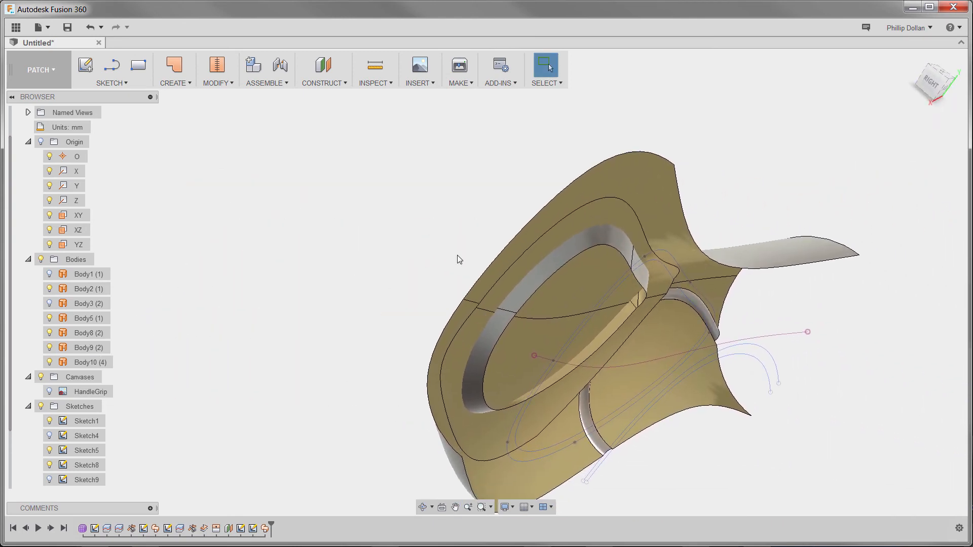
Step: Trim off the swept wall's excess projecting inside the handle, using the extended offset recess patch as trim tool
scroll(458, 256, "up", 2)
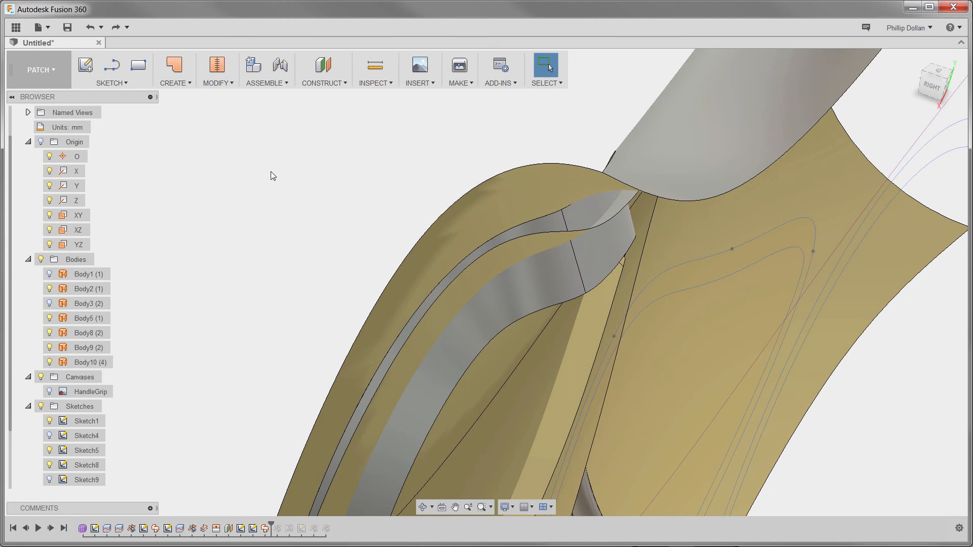
left_click(221, 83)
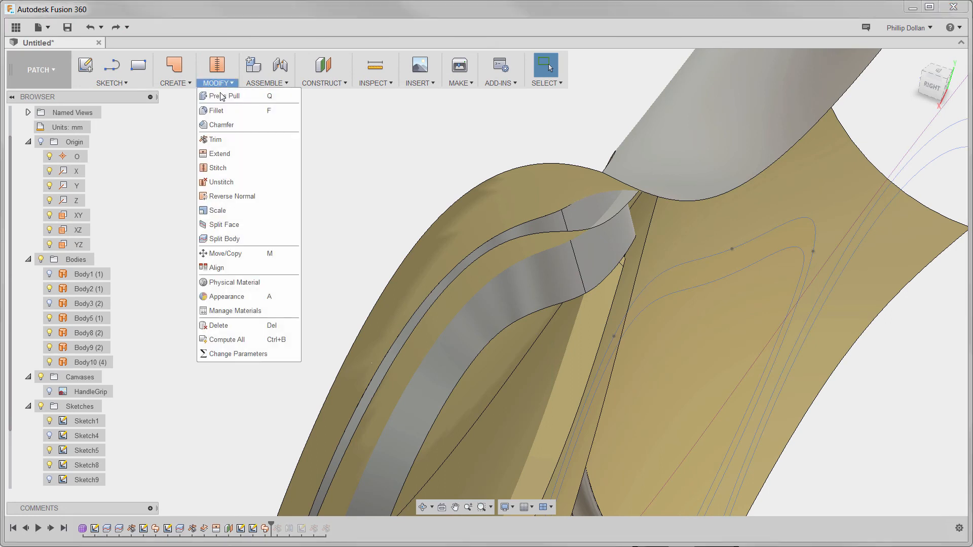
left_click(226, 147)
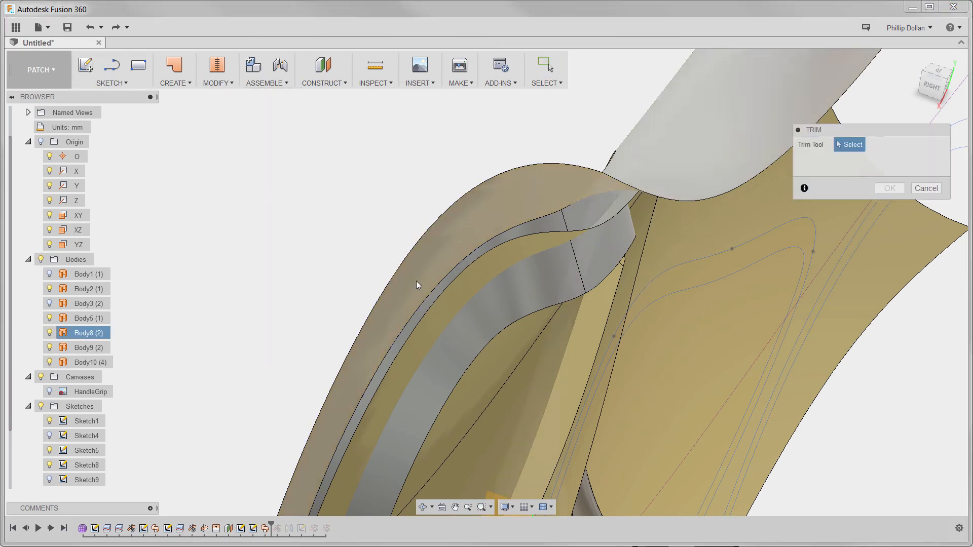
left_click(527, 244)
left_click(550, 274)
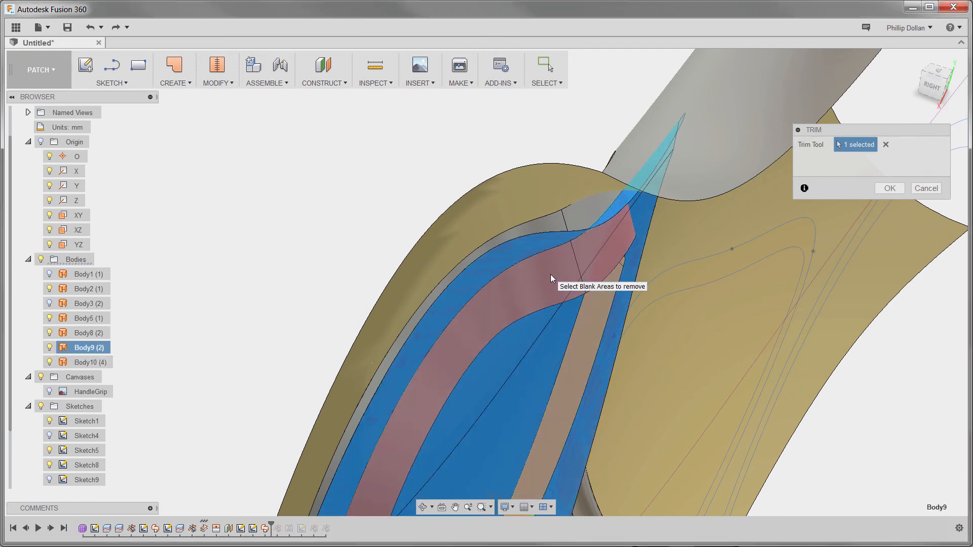
left_click(895, 190)
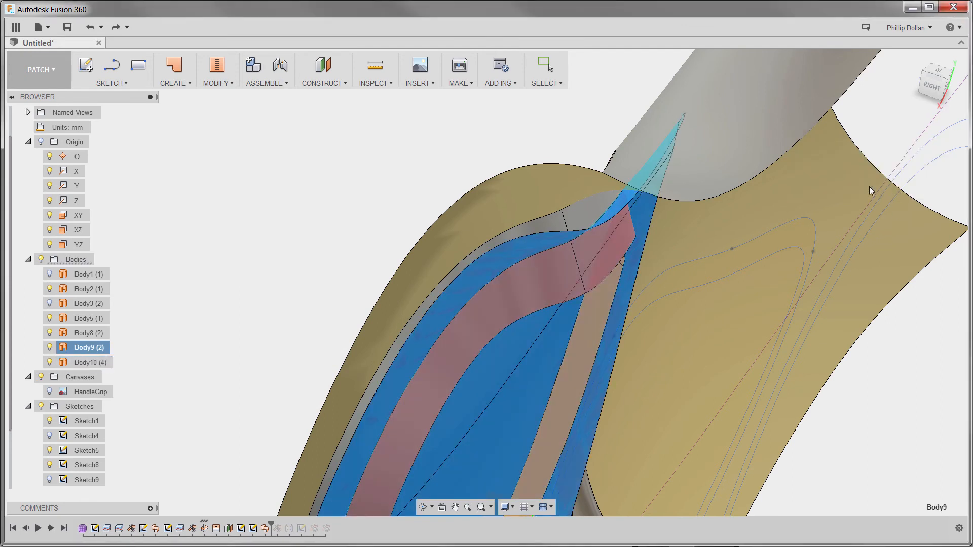
Step: Trim away the extended offset patch's excess outside the recess, using the swept wall as trim tool
right_click(374, 144)
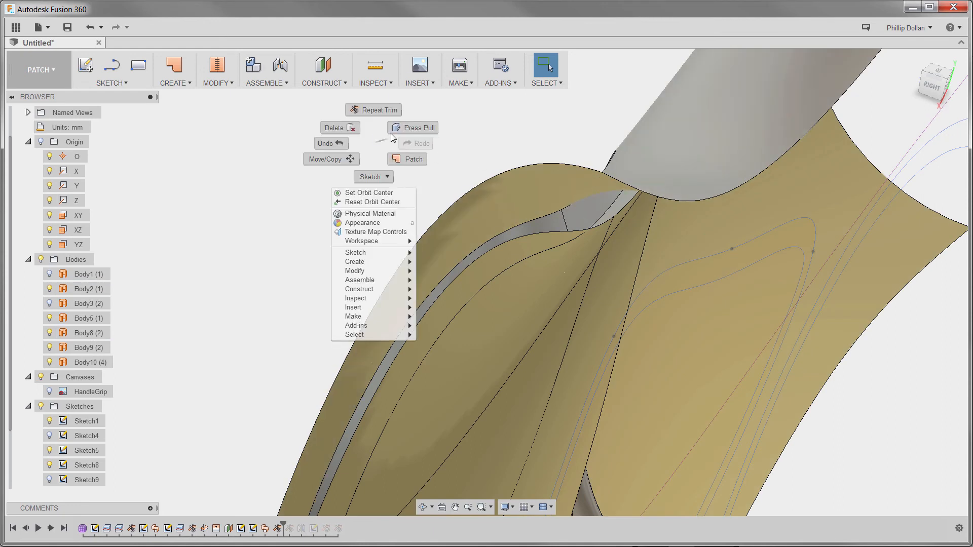
left_click(387, 112)
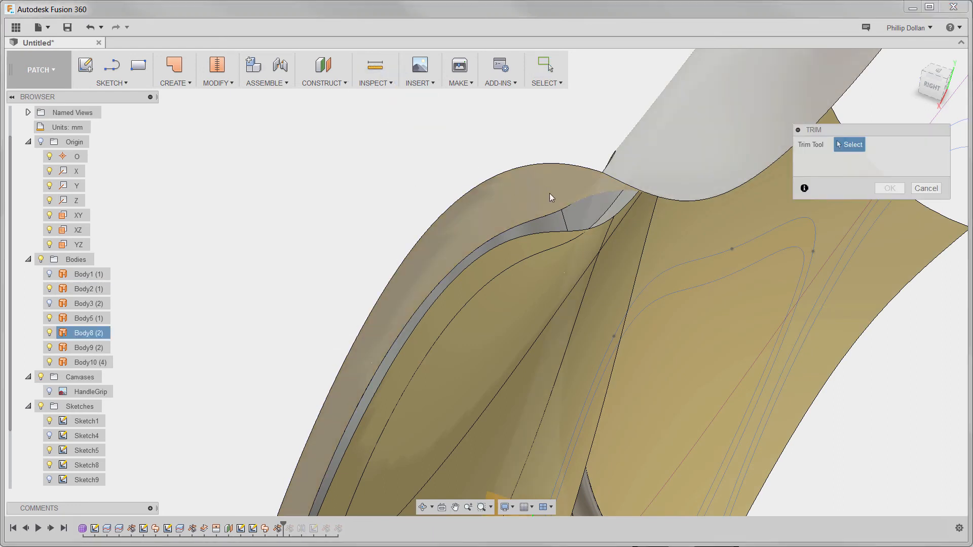
left_click(557, 232)
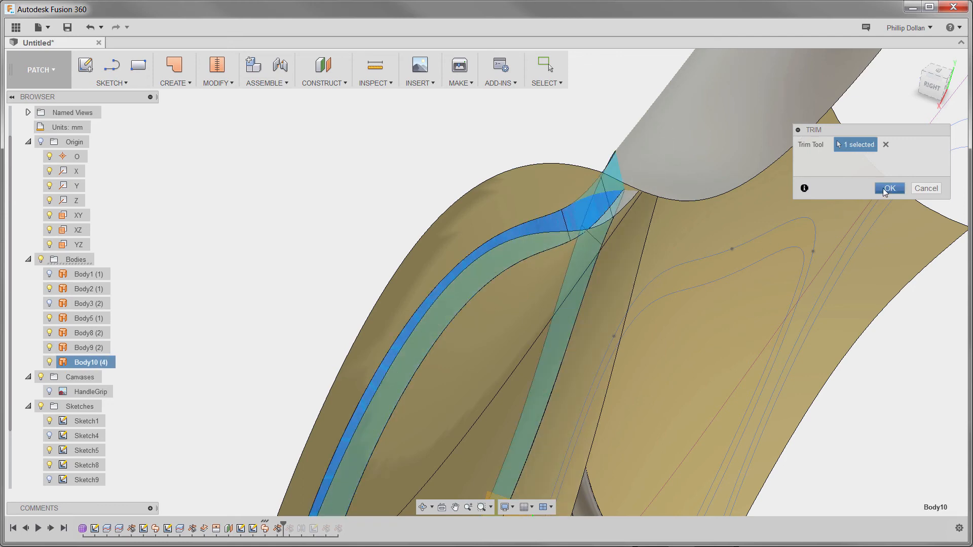
left_click(886, 189)
middle_click_drag(677, 291, 625, 251)
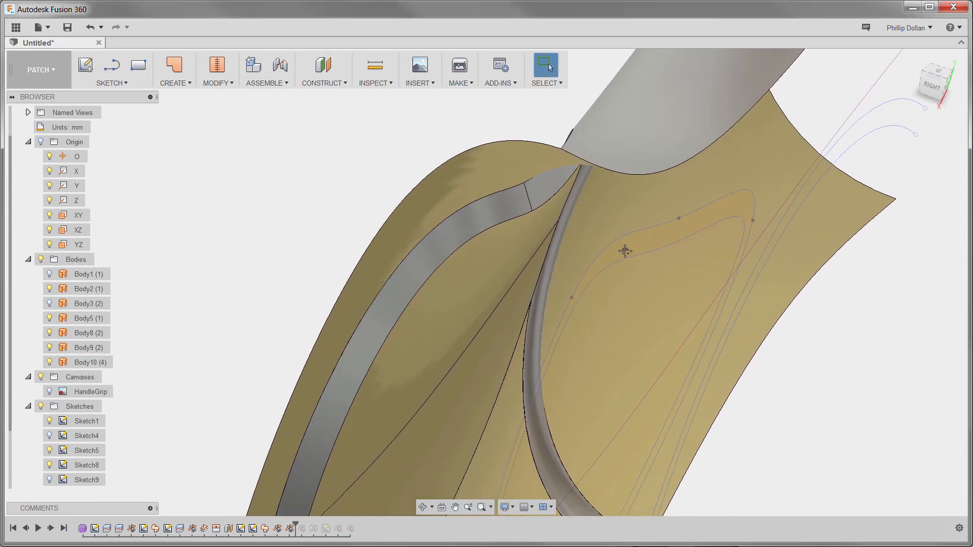
scroll(625, 251, "down", 5)
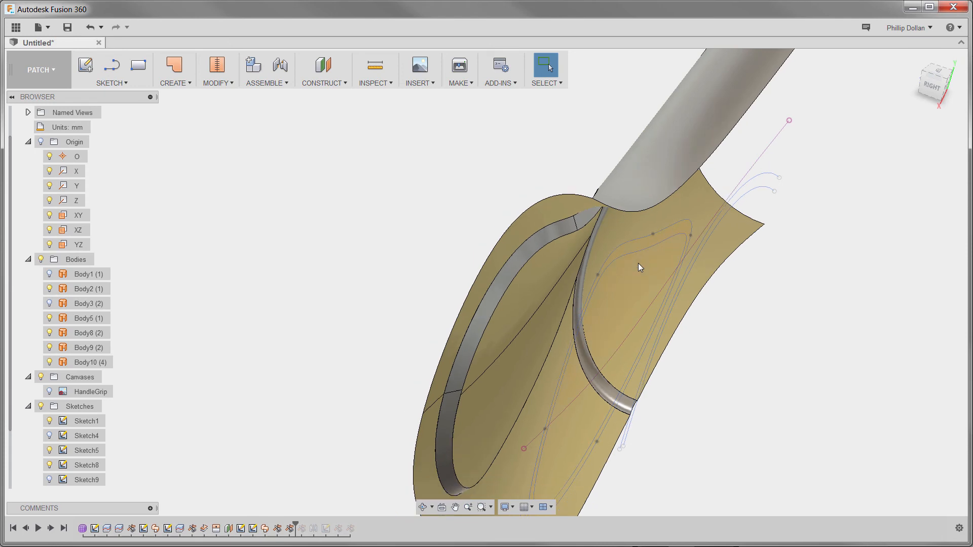
middle_click_drag(633, 267, 679, 243, "shift")
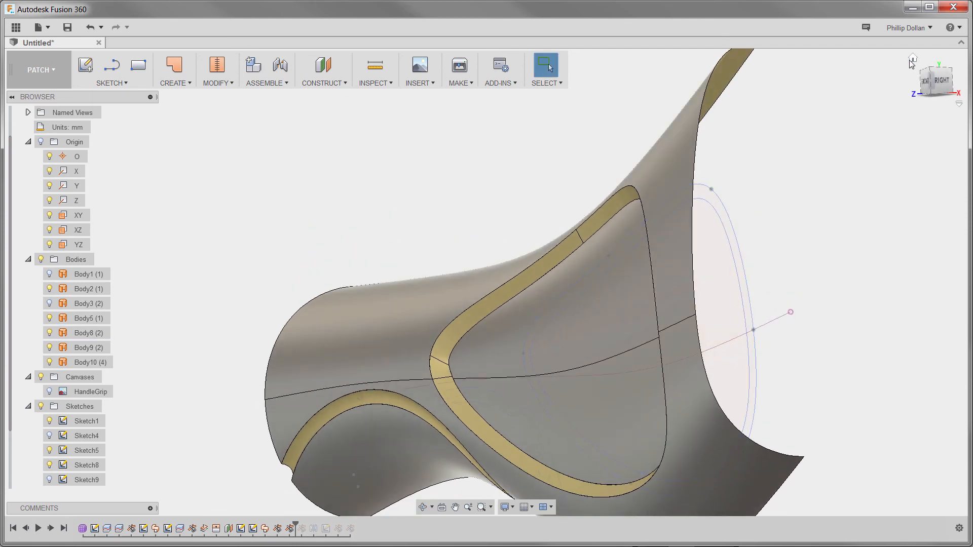
Step: Roll the design history back to just after the sketch holding the handle's end profiles
left_click(911, 58)
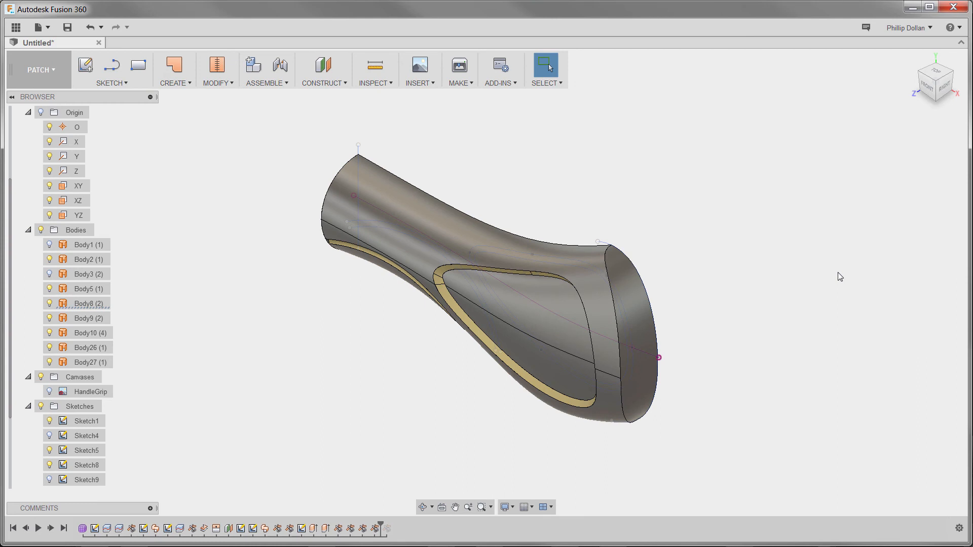
mouse_move(837, 272)
middle_mouse_down("shift")
mouse_move(764, 263)
mouse_move(841, 254)
middle_mouse_up("shift")
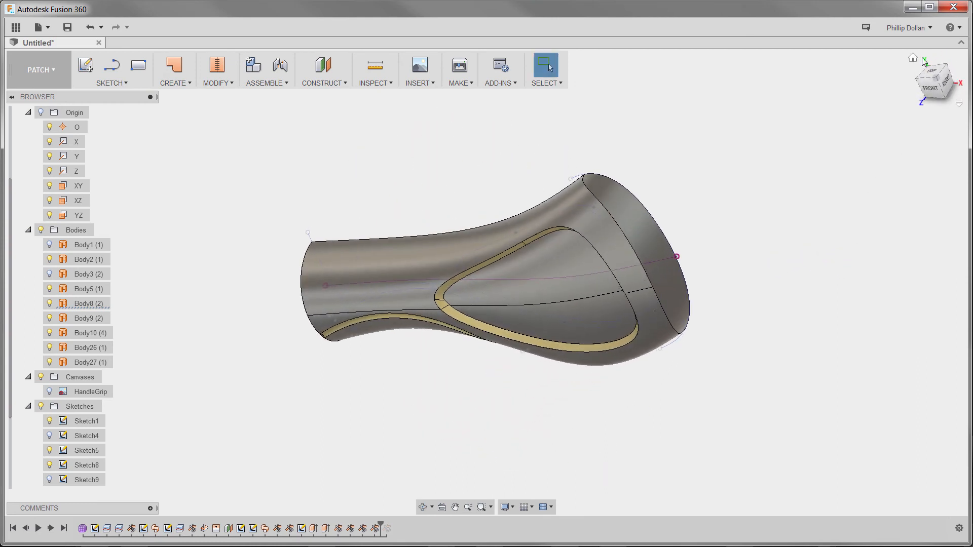
left_click(912, 58)
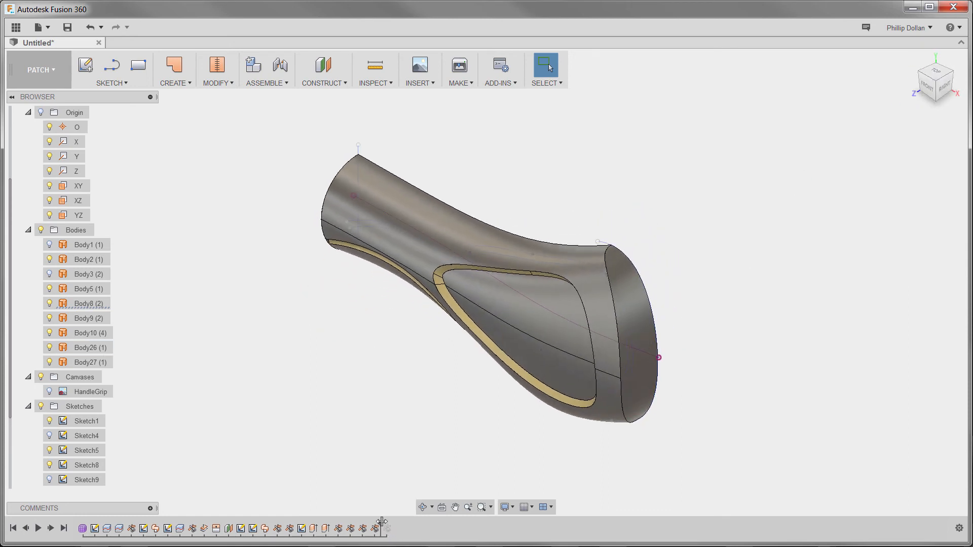
left_click_drag(381, 526, 296, 527)
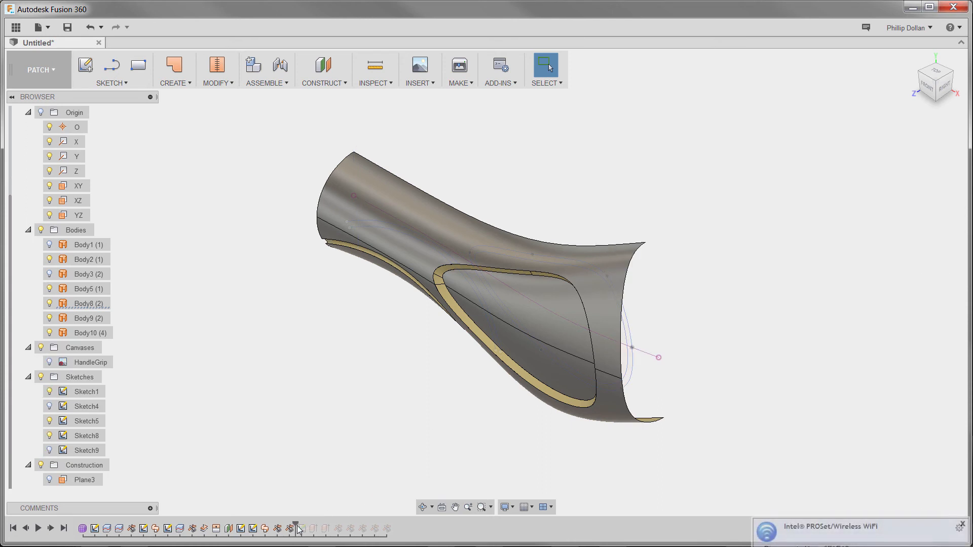
left_click_drag(297, 523, 307, 527)
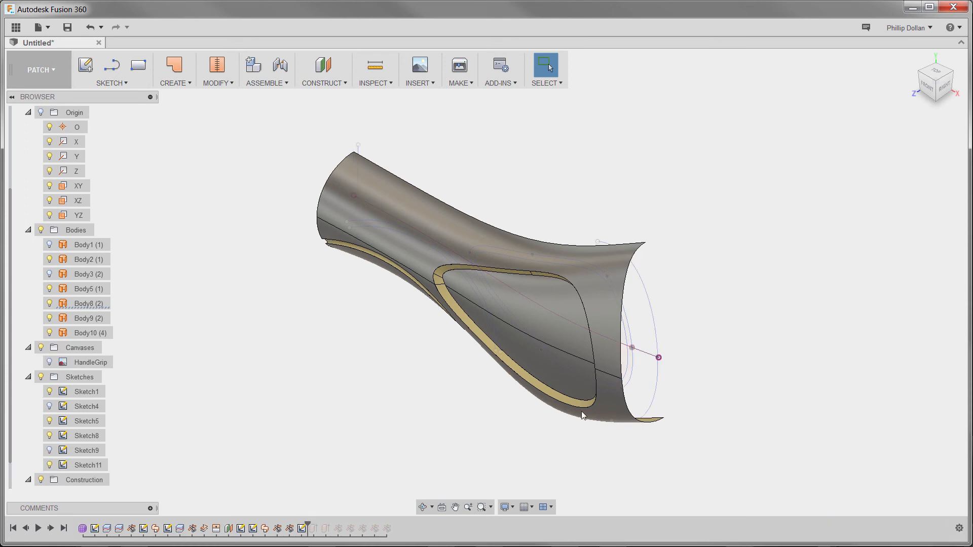
Step: Examine the sketched line at the handle's narrow end and the arc at its wide end, from the front
scroll(636, 333, "up", 3)
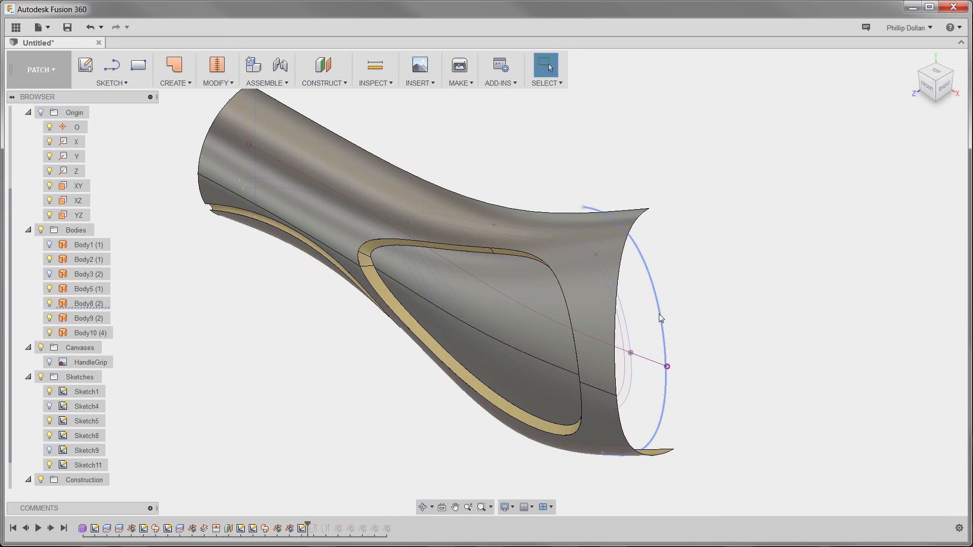
middle_click_drag(283, 288, 334, 348)
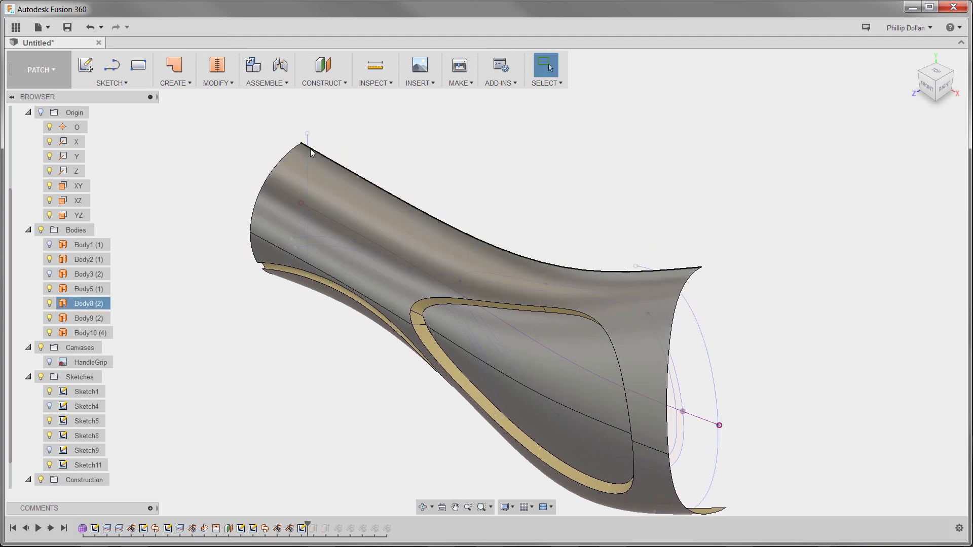
left_click(929, 89)
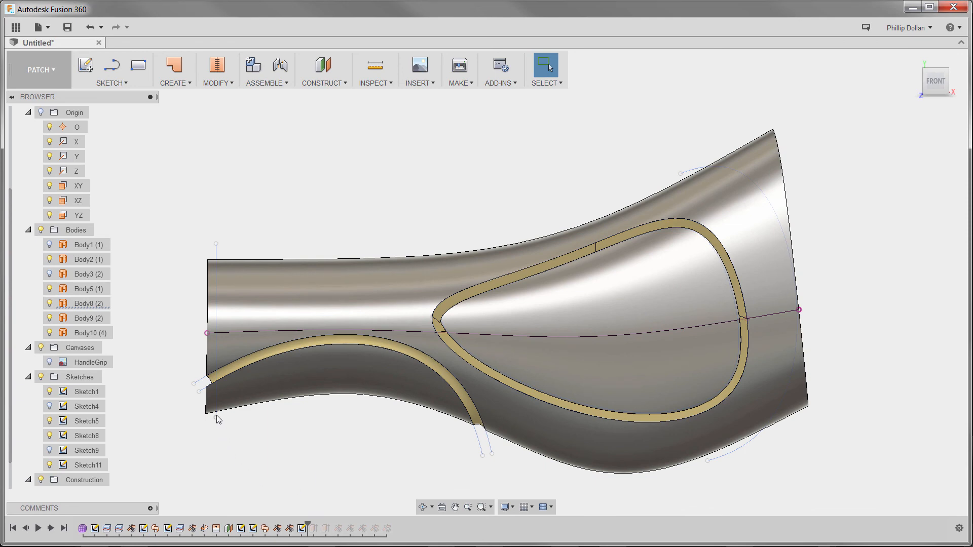
scroll(217, 419, "up", 5)
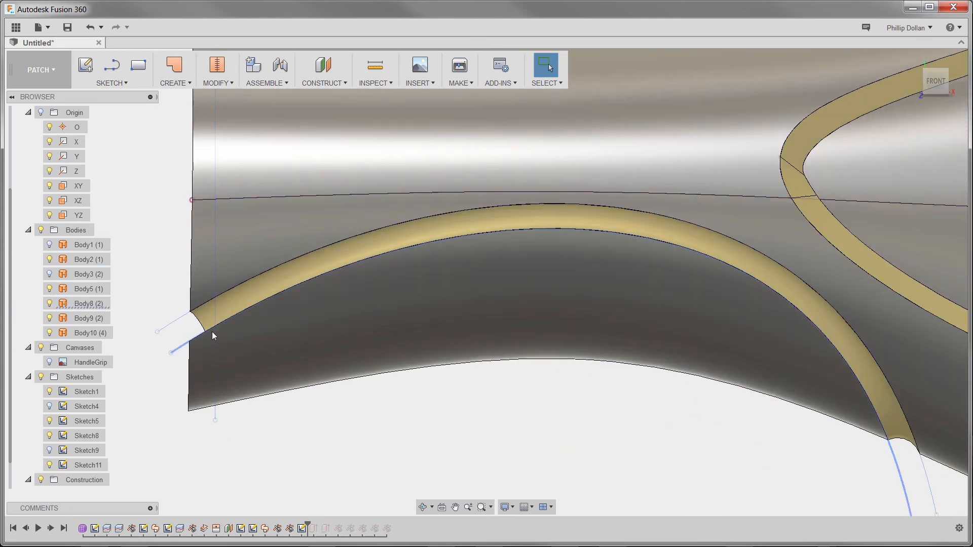
scroll(405, 408, "down", 5)
middle_click_drag(793, 363, 667, 382)
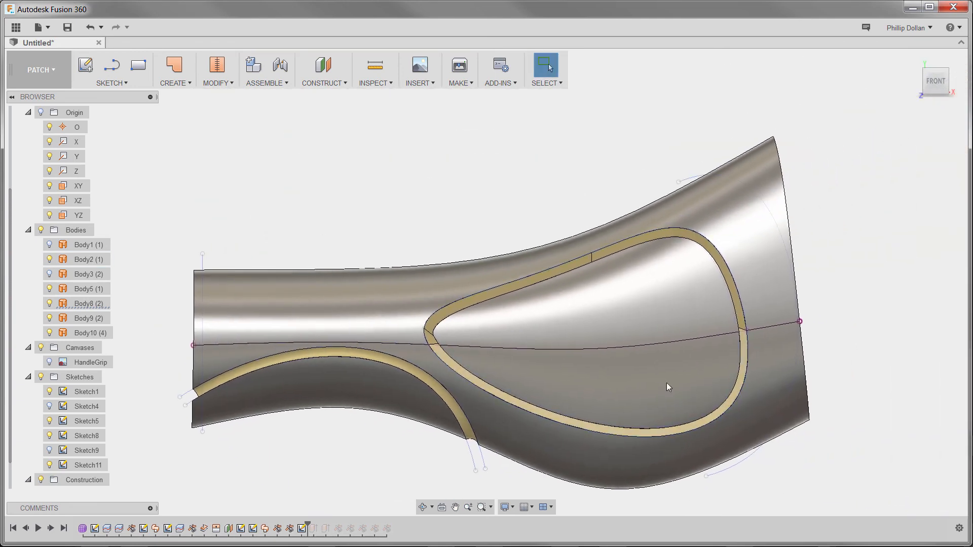
scroll(793, 288, "up", 3)
left_click(656, 138)
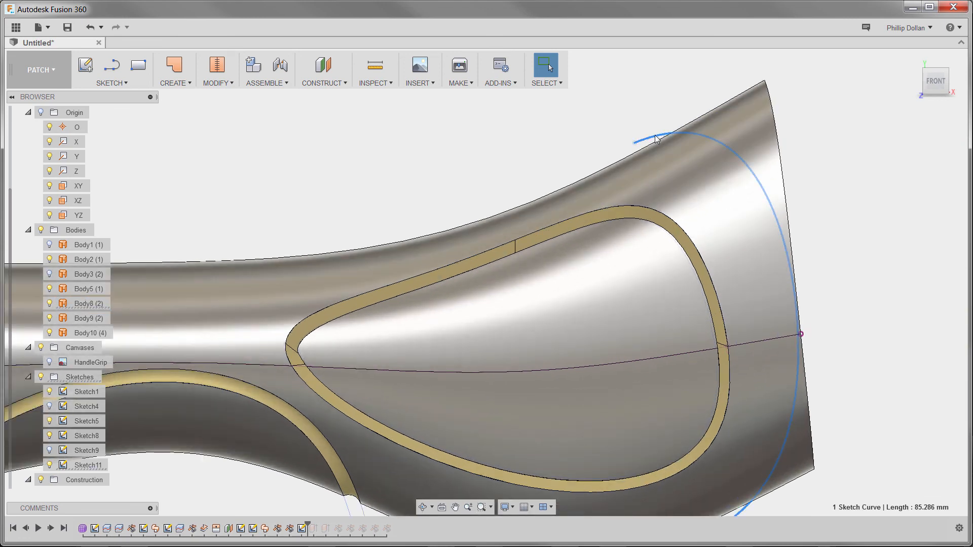
scroll(823, 341, "up", 5)
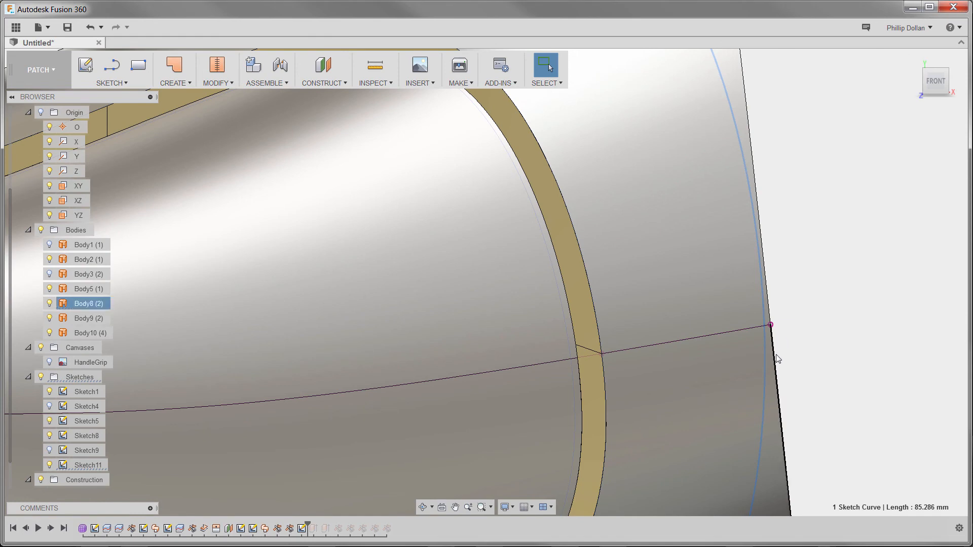
scroll(811, 346, "down", 1)
scroll(811, 346, "down", 4)
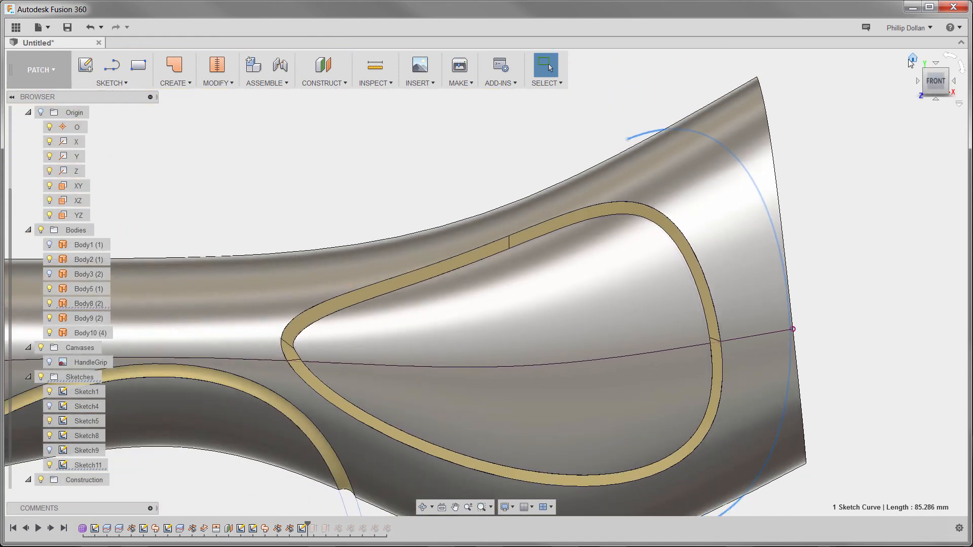
left_click(912, 59)
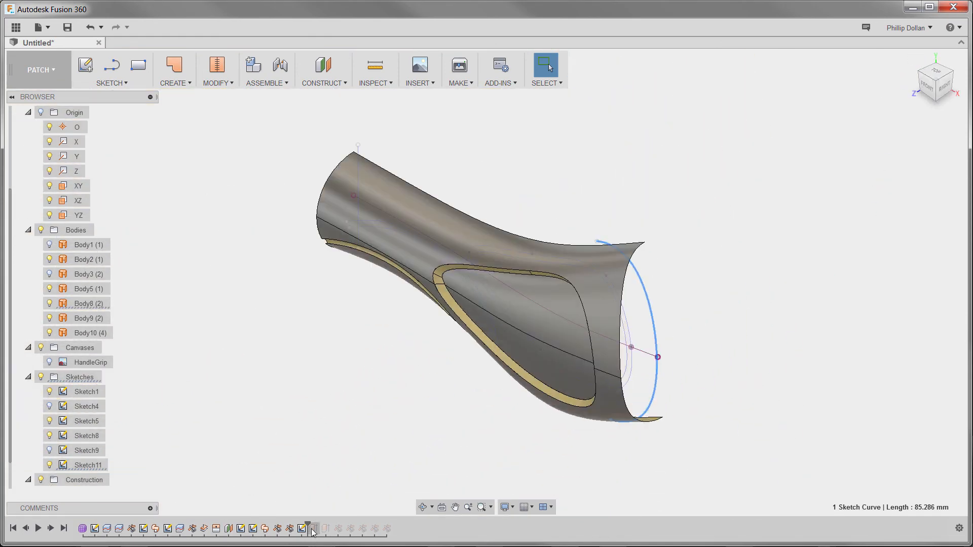
Step: Roll the design history forward to its end and hide the end-profile sketch, Sketch11
left_click_drag(308, 527, 394, 525)
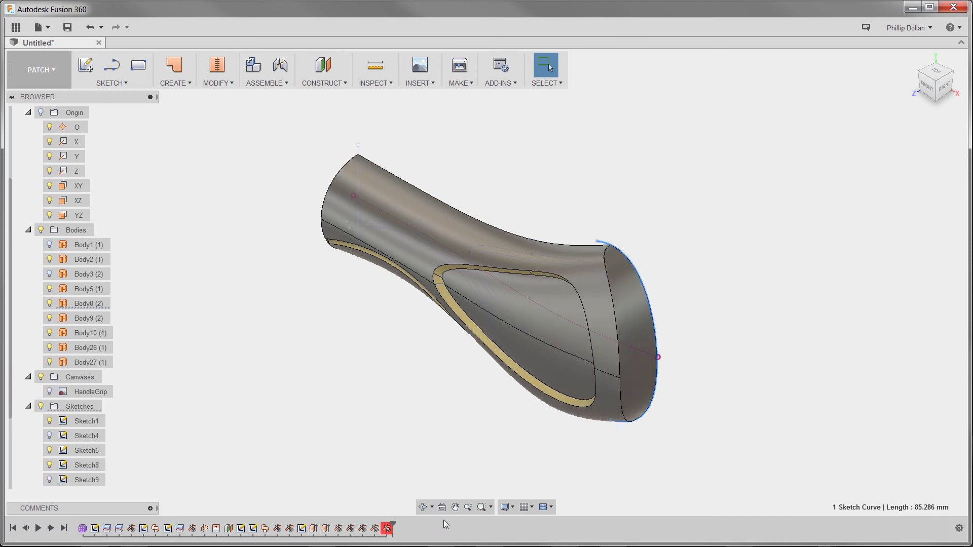
left_click(655, 463)
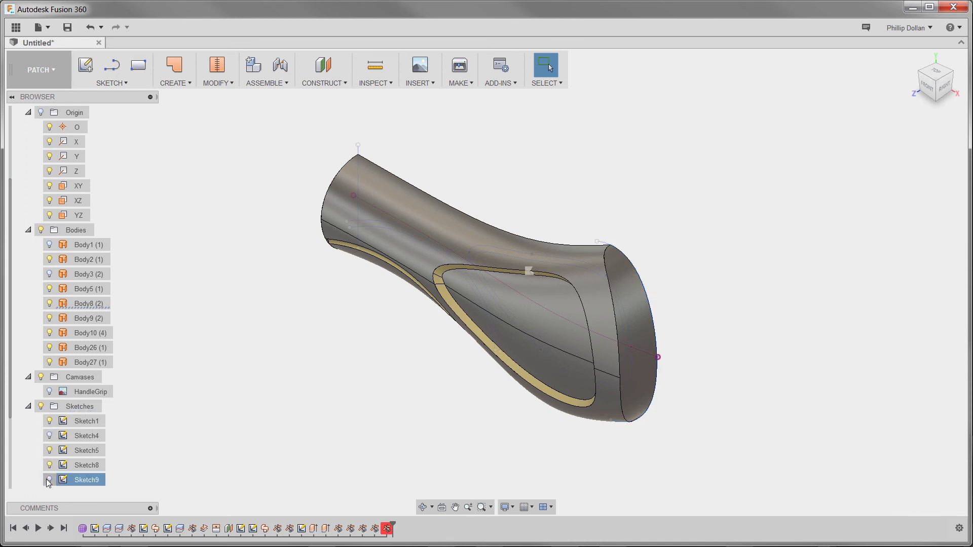
scroll(16, 436, "down", 3)
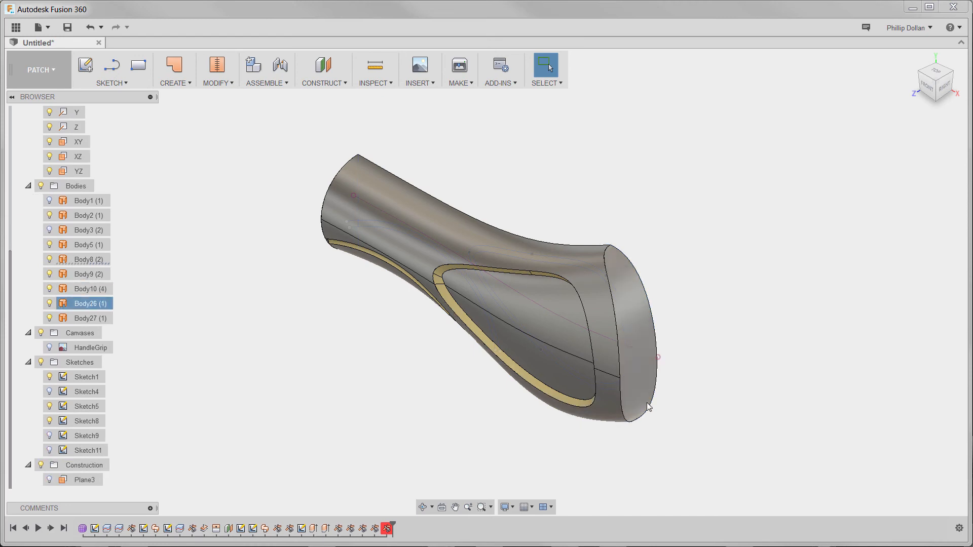
middle_click_drag(648, 403, 735, 360, "shift")
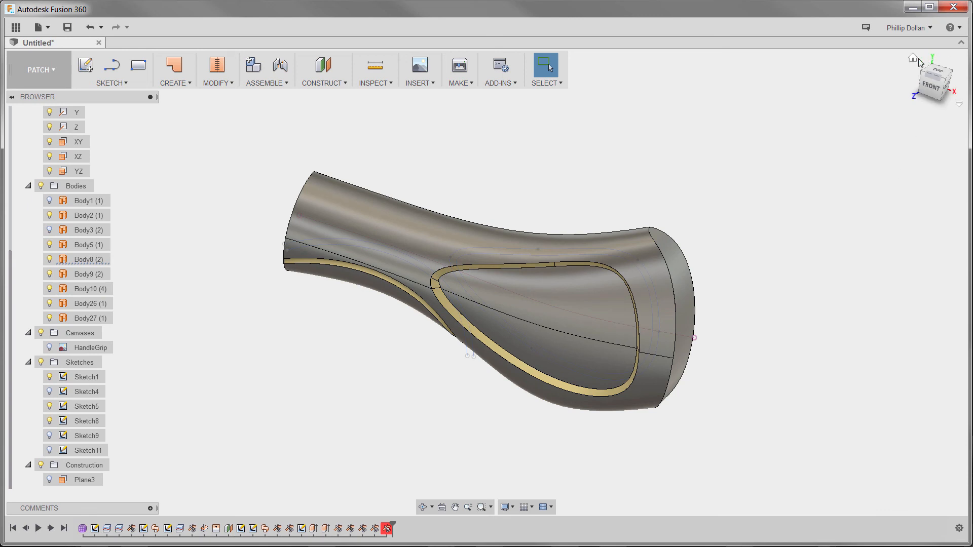
left_click(913, 59)
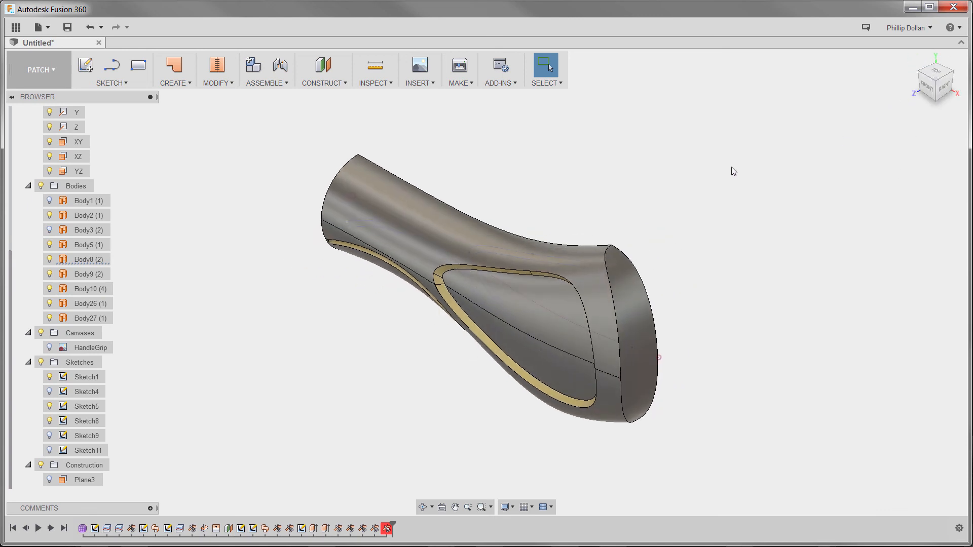
Step: Mirror all seven visible surface bodies of the half handle across the XY origin plane
left_click(172, 83)
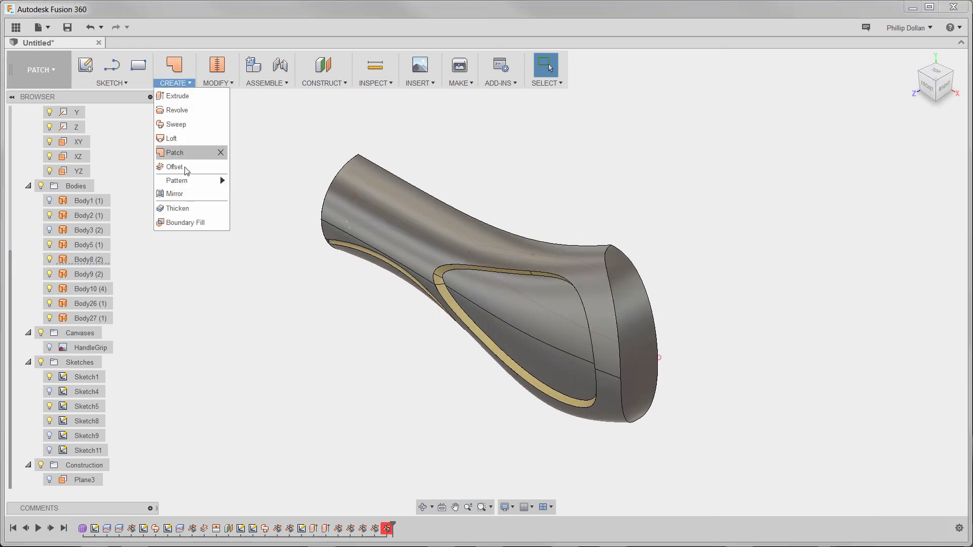
left_click(182, 195)
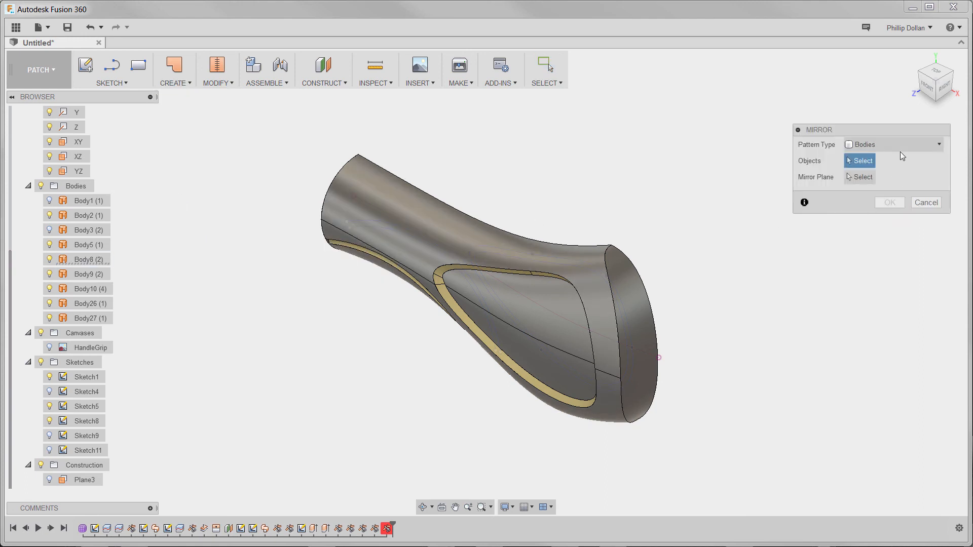
left_click(901, 144)
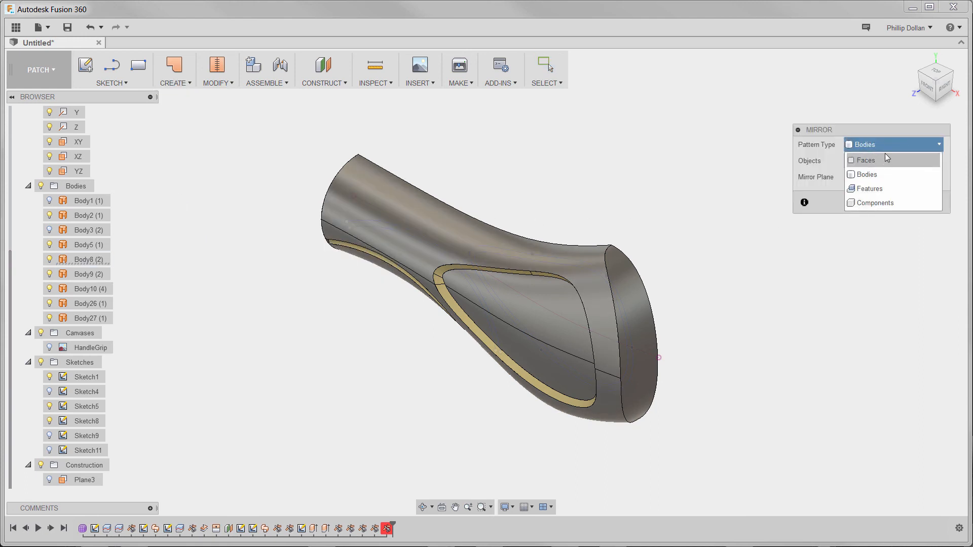
left_click(886, 144)
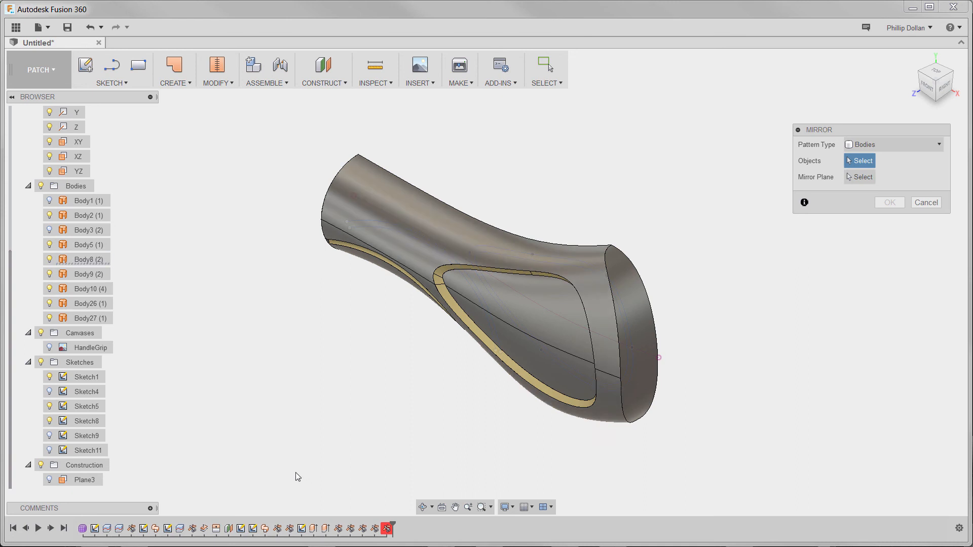
left_click_drag(278, 472, 746, 147)
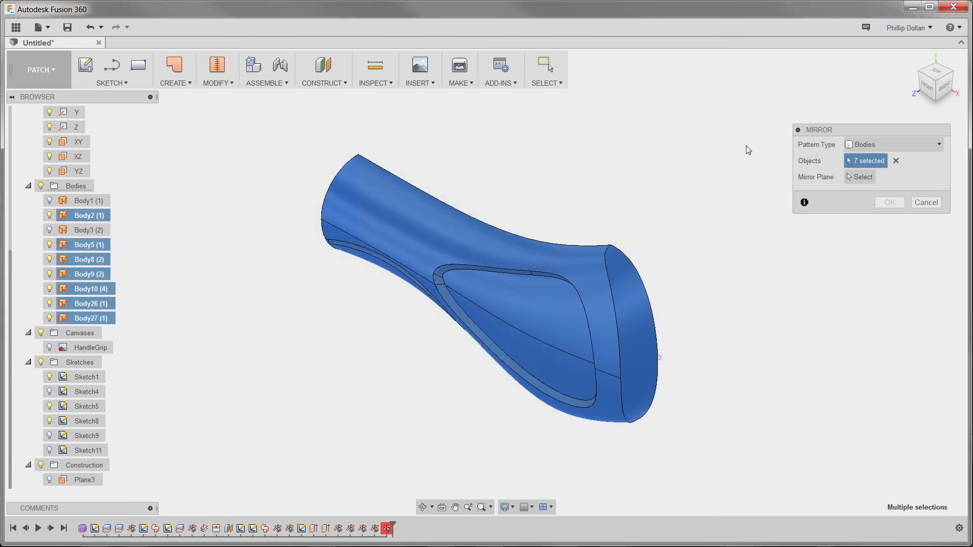
left_click(867, 173)
left_click(664, 308)
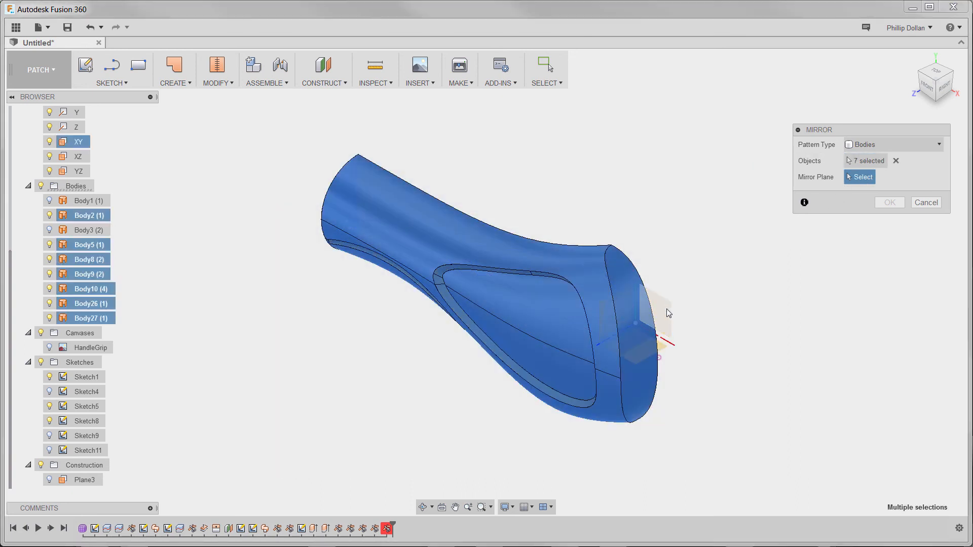
left_click(891, 202)
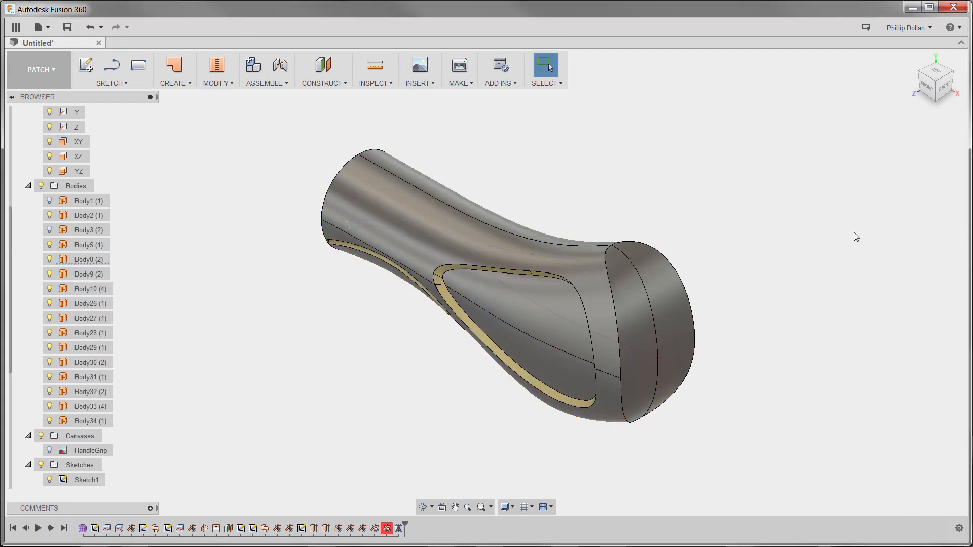
mouse_move(753, 322)
middle_mouse_down("shift")
mouse_move(786, 269)
mouse_move(740, 245)
mouse_move(728, 214)
mouse_move(762, 307)
middle_mouse_up("shift")
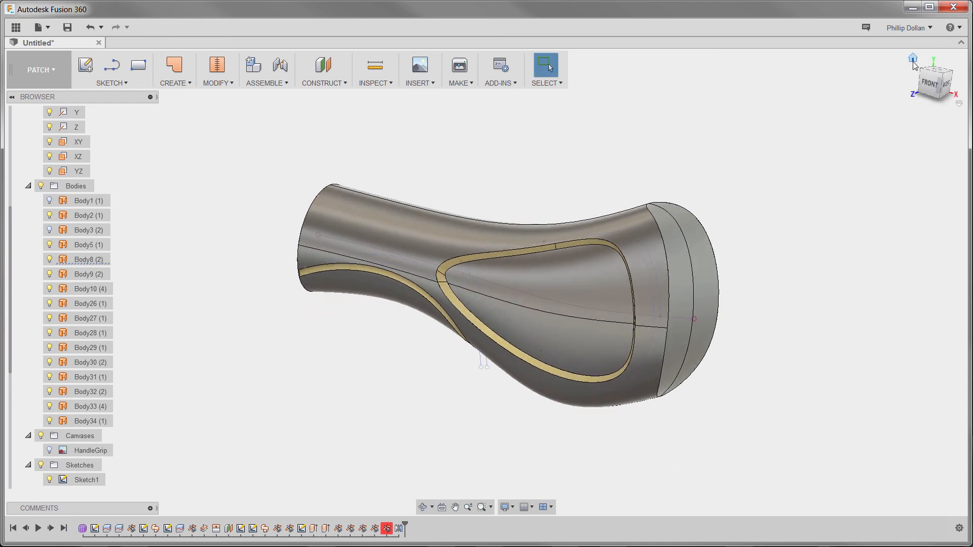
left_click(913, 58)
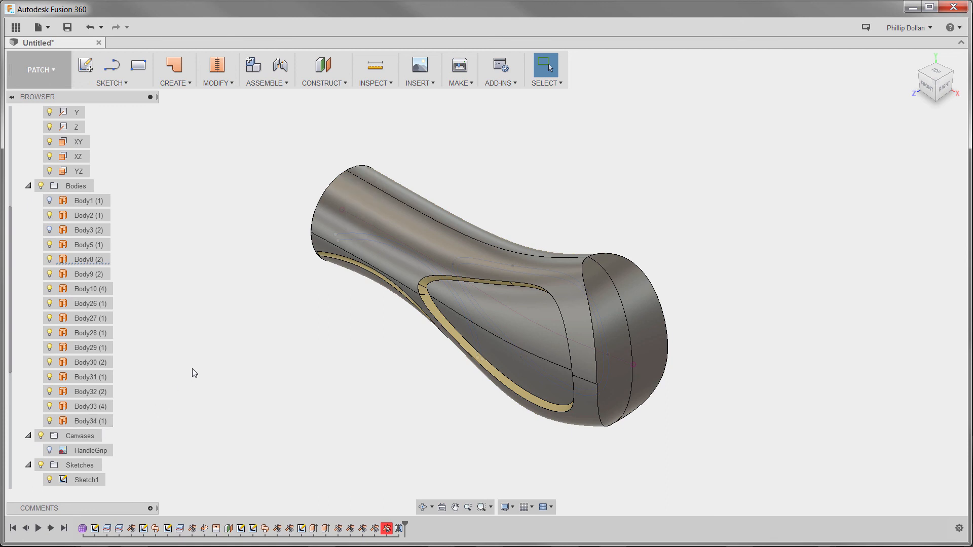
Step: Stitch all 14 visible surface bodies into a new body with a 1.00 mm tolerance
left_click(217, 83)
left_click(221, 169)
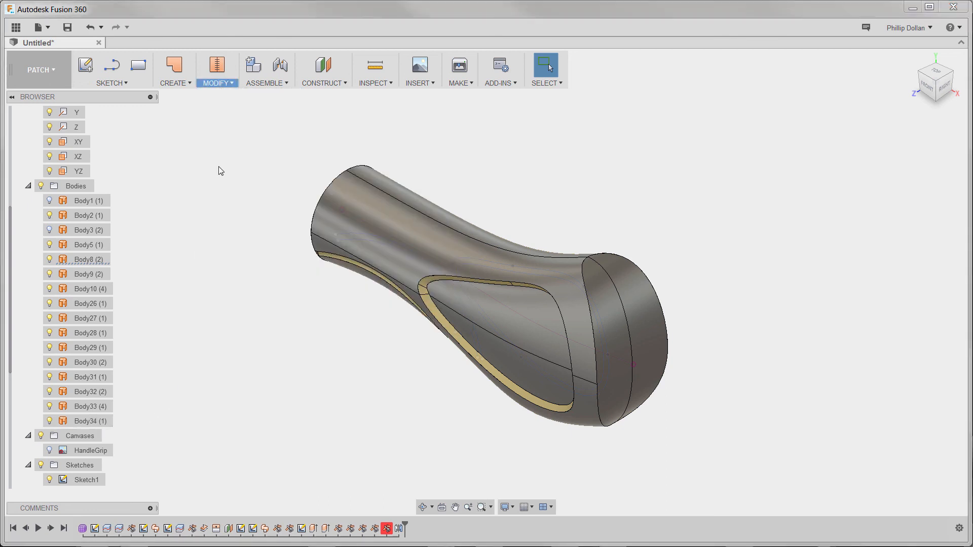
left_click_drag(245, 471, 693, 123)
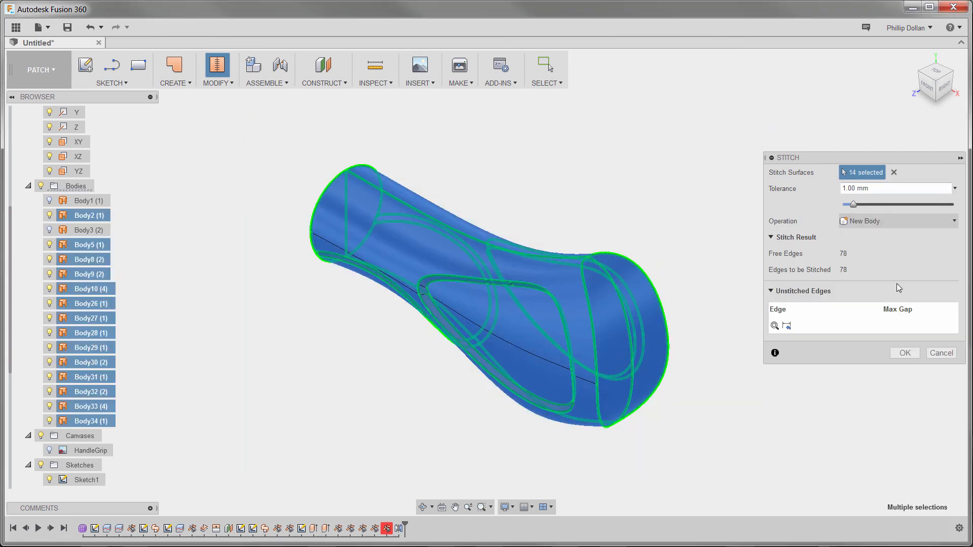
left_click(906, 354)
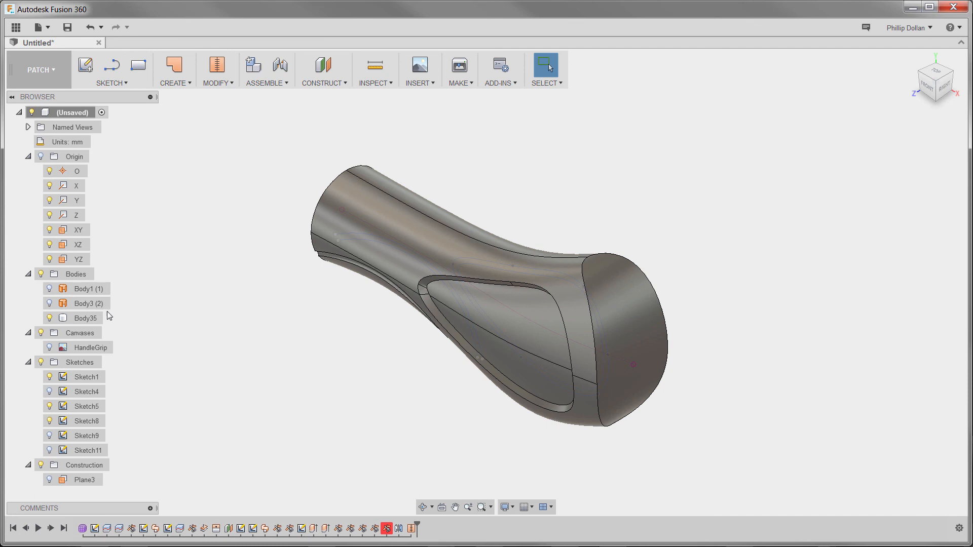
left_click(88, 321)
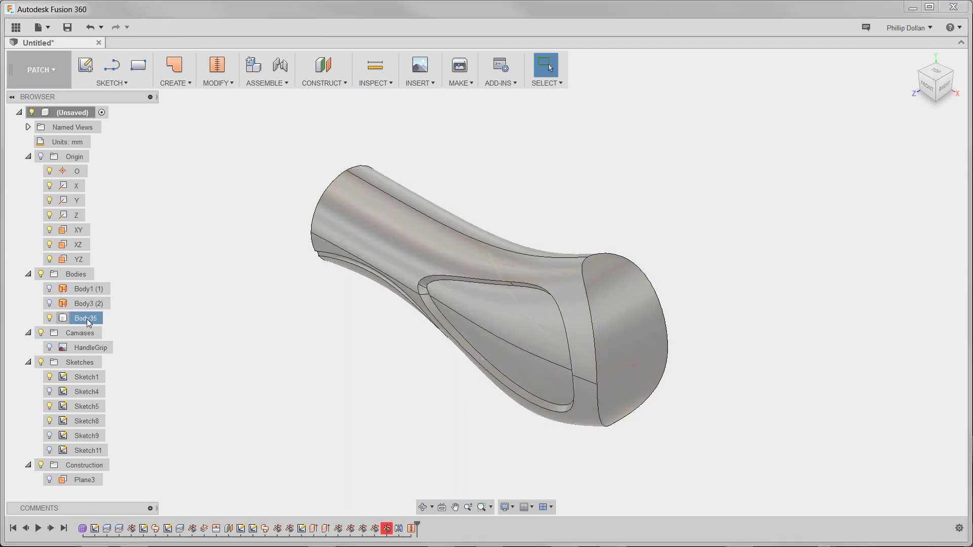
left_click(218, 304)
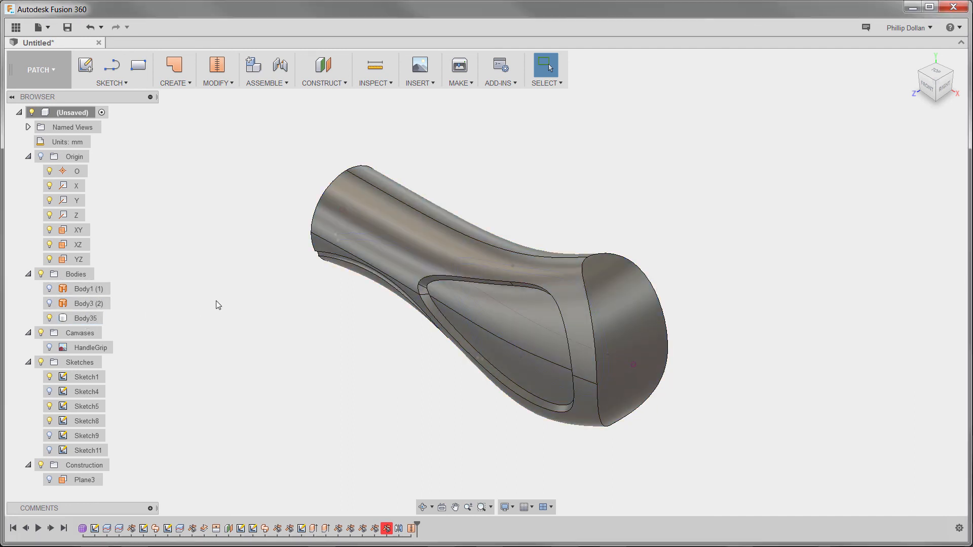
Step: Switch to the Model workspace for solid modeling on the stitched handle
left_click(57, 71)
left_click(34, 98)
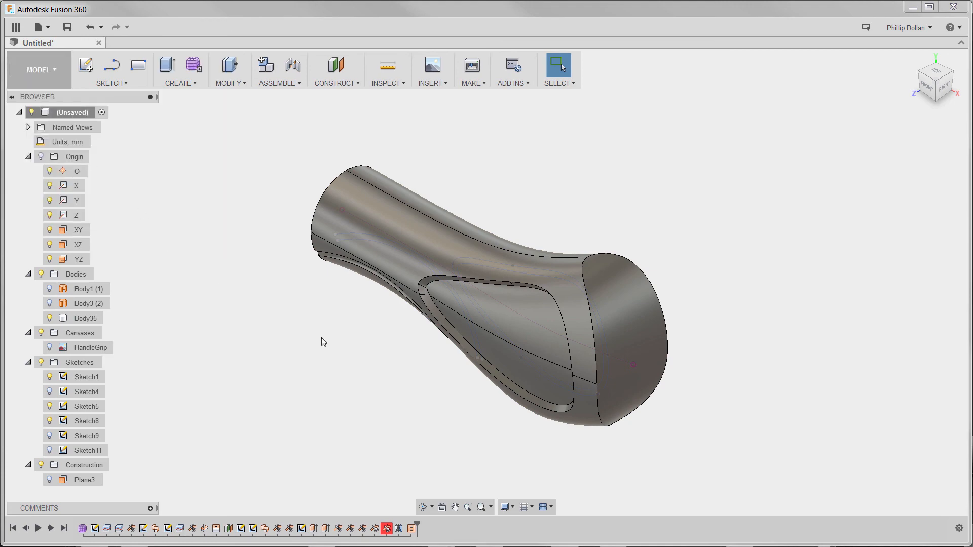
middle_click_drag(321, 338, 327, 284, "shift")
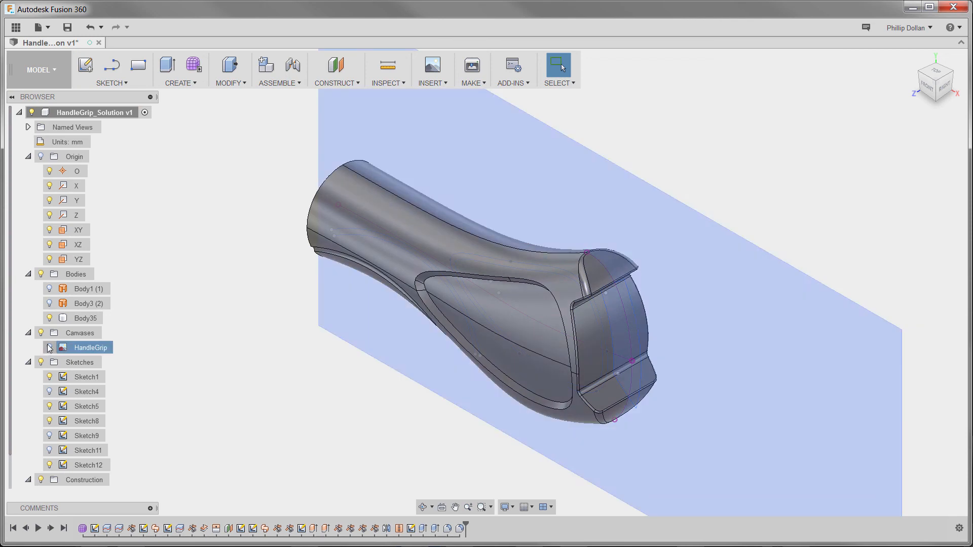
Step: Compare the stitched handle with the temporarily displayed HandleGrip reference canvas in the front and home views, including the clamp opening area
left_click(49, 347)
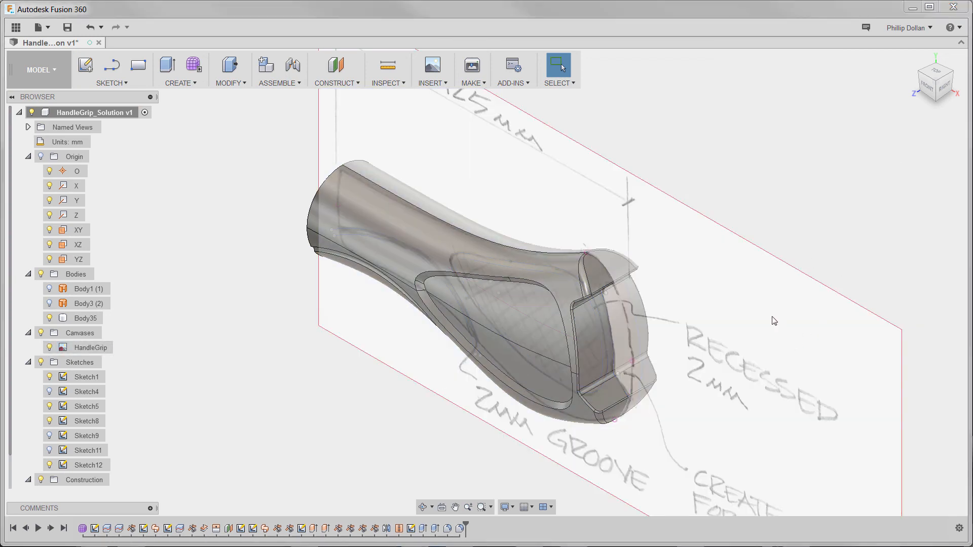
middle_click_drag(662, 397, 621, 314)
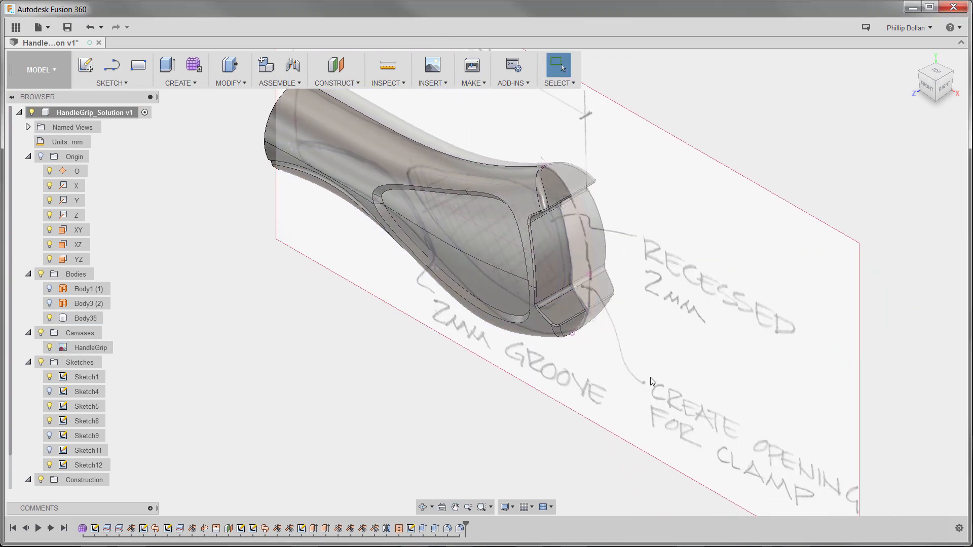
left_click(926, 84)
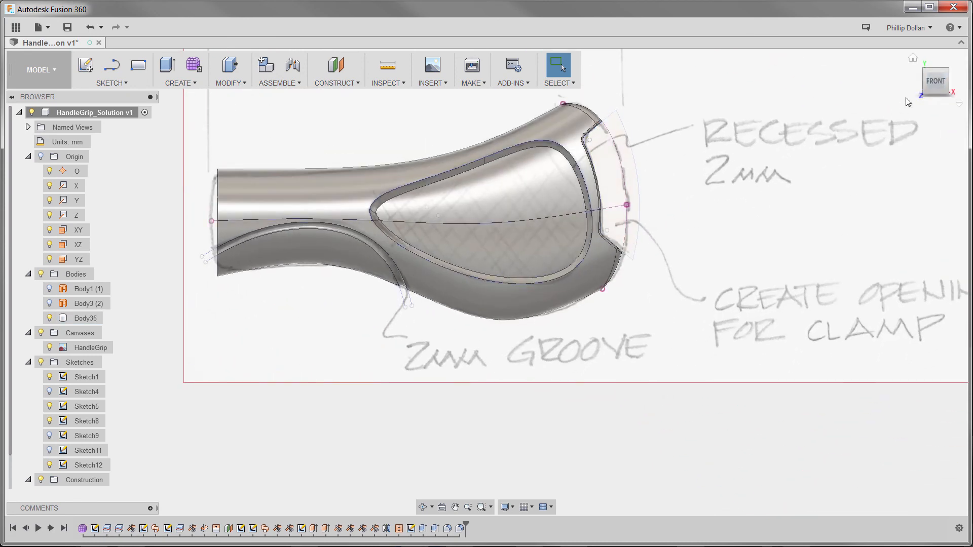
left_click(914, 60)
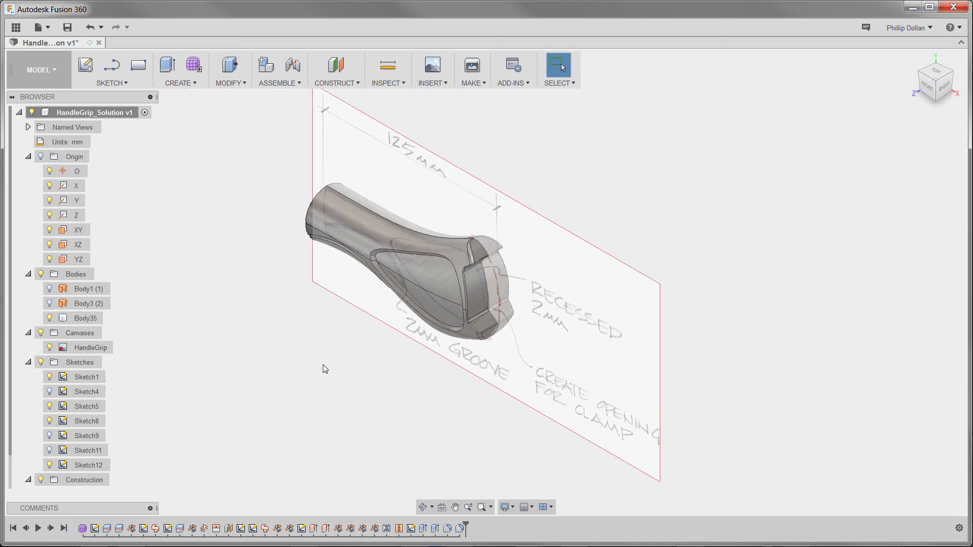
left_click(49, 347)
scroll(447, 288, "up", 5)
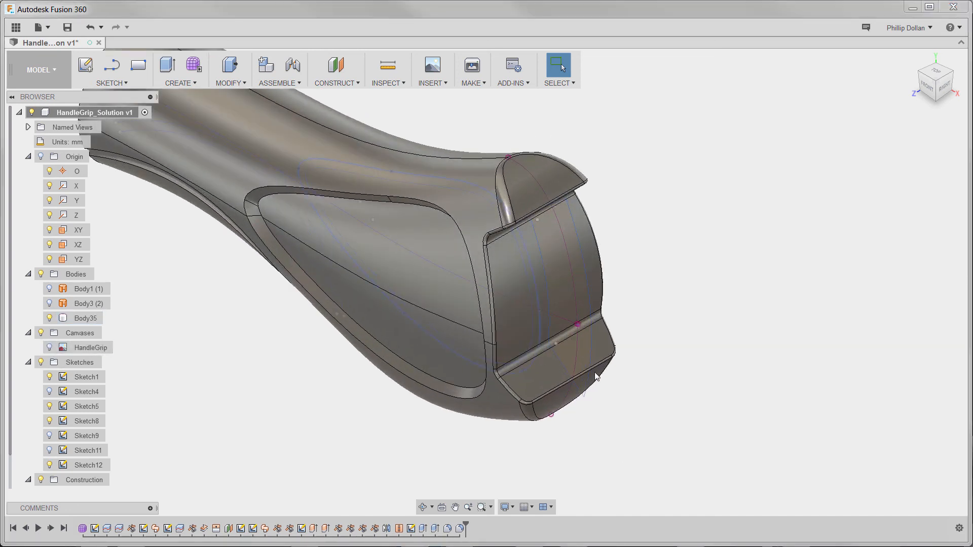
middle_click_drag(647, 382, 719, 398)
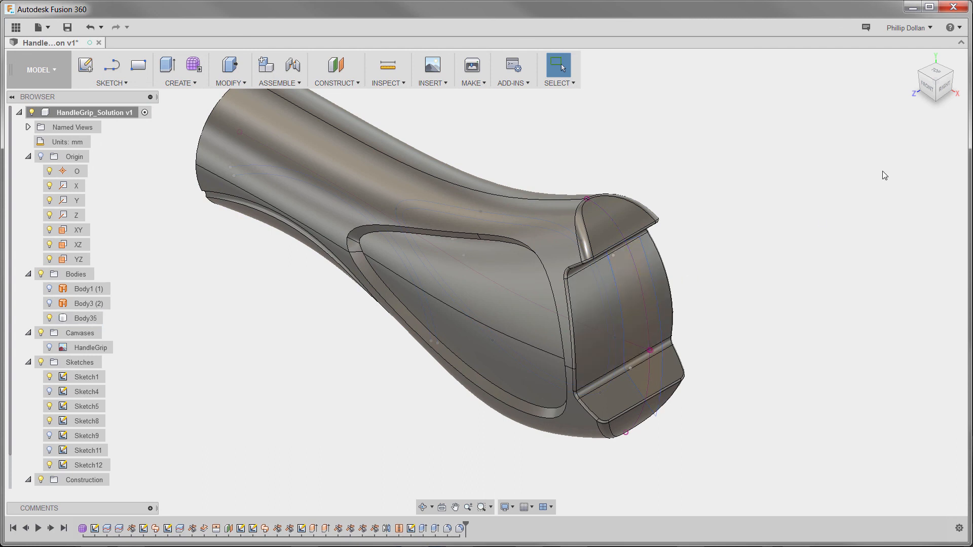
scroll(587, 375, "down", 3)
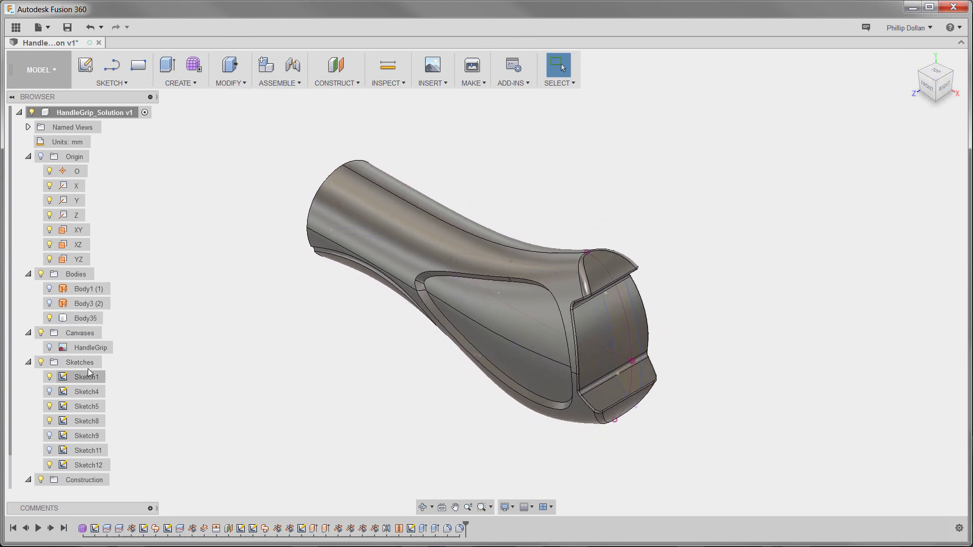
Step: Hide all sketches and collapse the Sketches, Canvases, Bodies and Origin folders in the browser
left_click(41, 362)
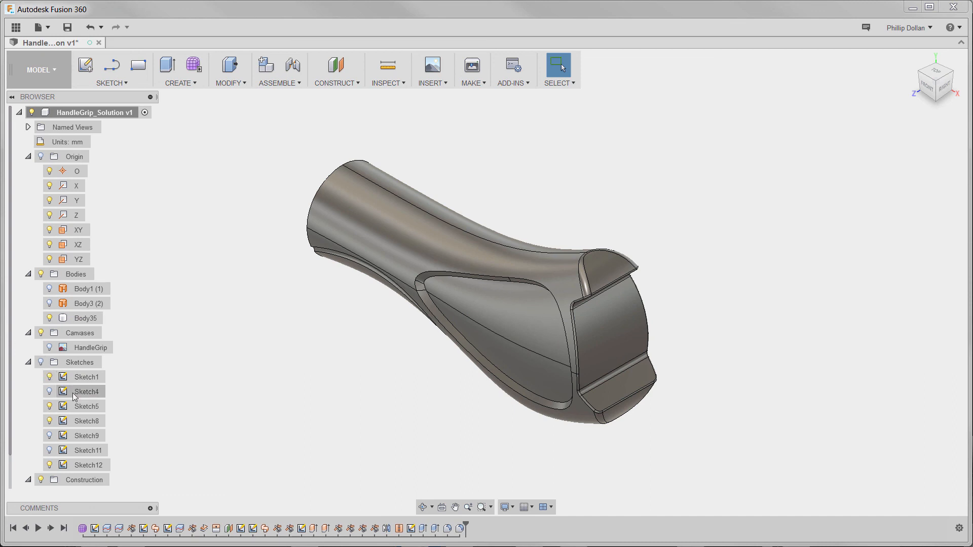
left_click(30, 363)
left_click(28, 333)
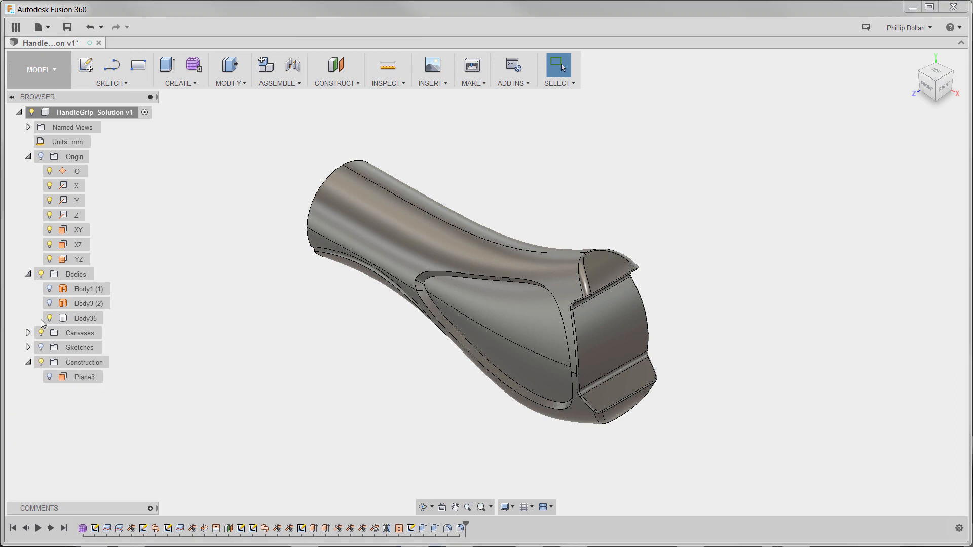
left_click(28, 275)
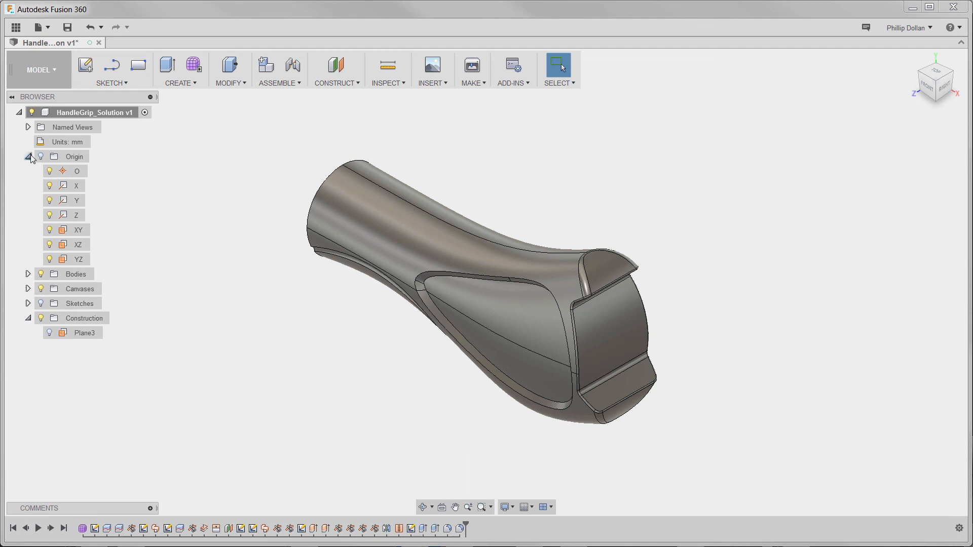
left_click(28, 157)
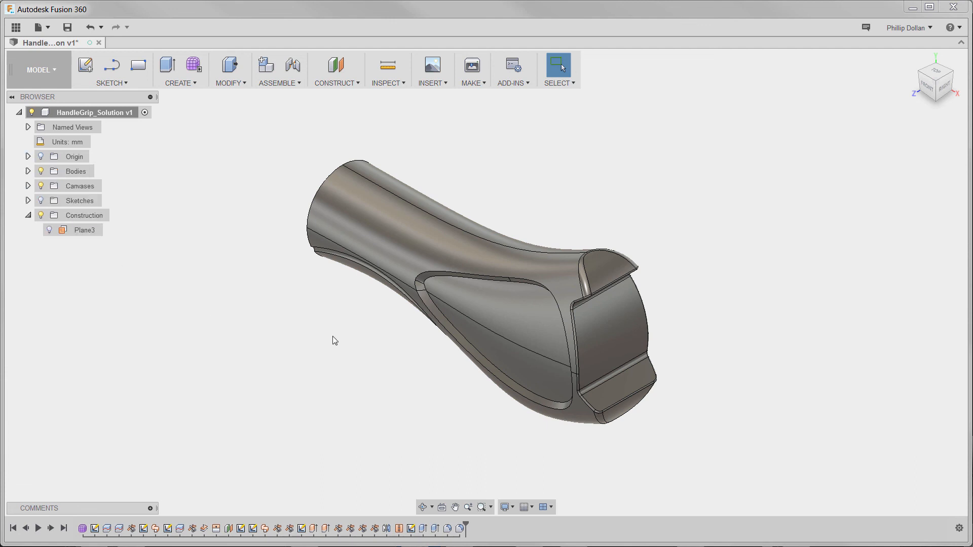